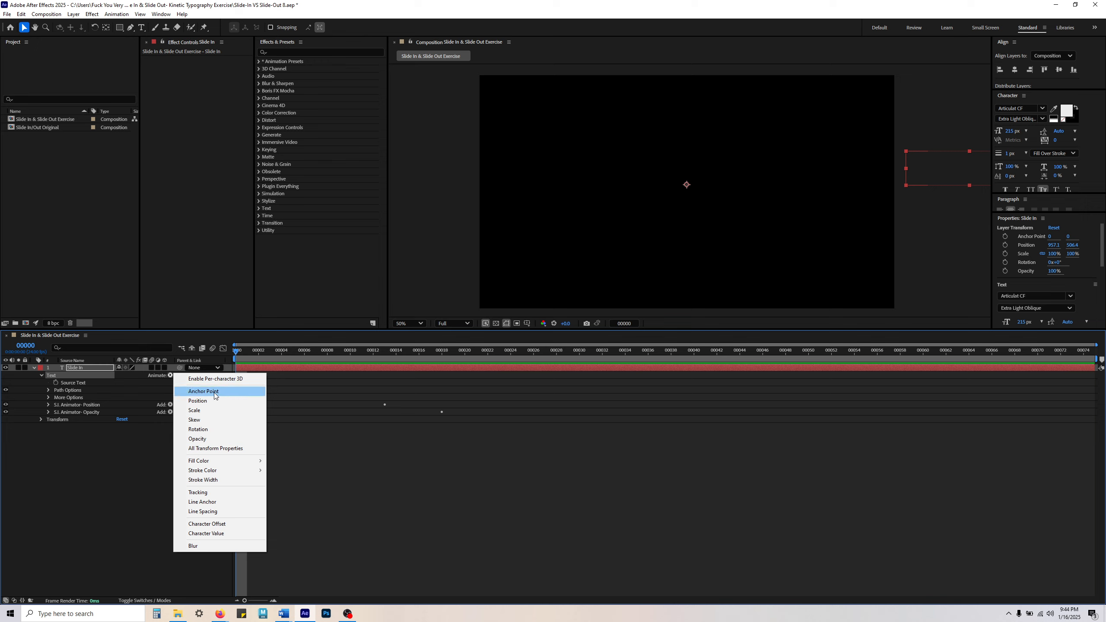
# Step: Add a Tracking text animator to the Slide In layer and rename it "S.I. Animator- Tracking"
pyautogui.click(208, 494)
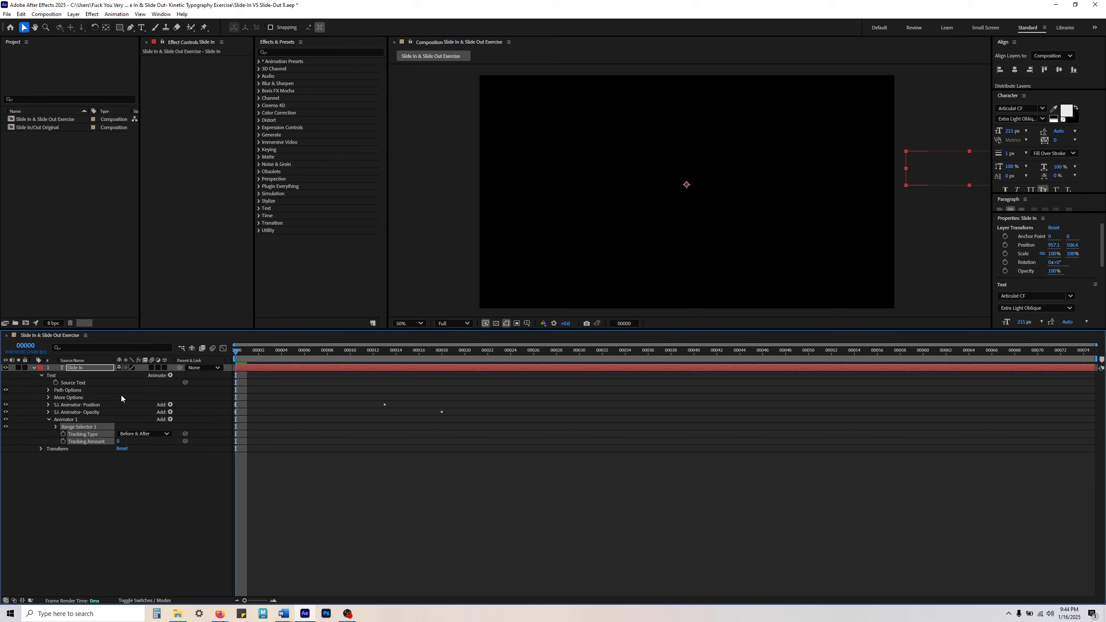
pyautogui.click(77, 420)
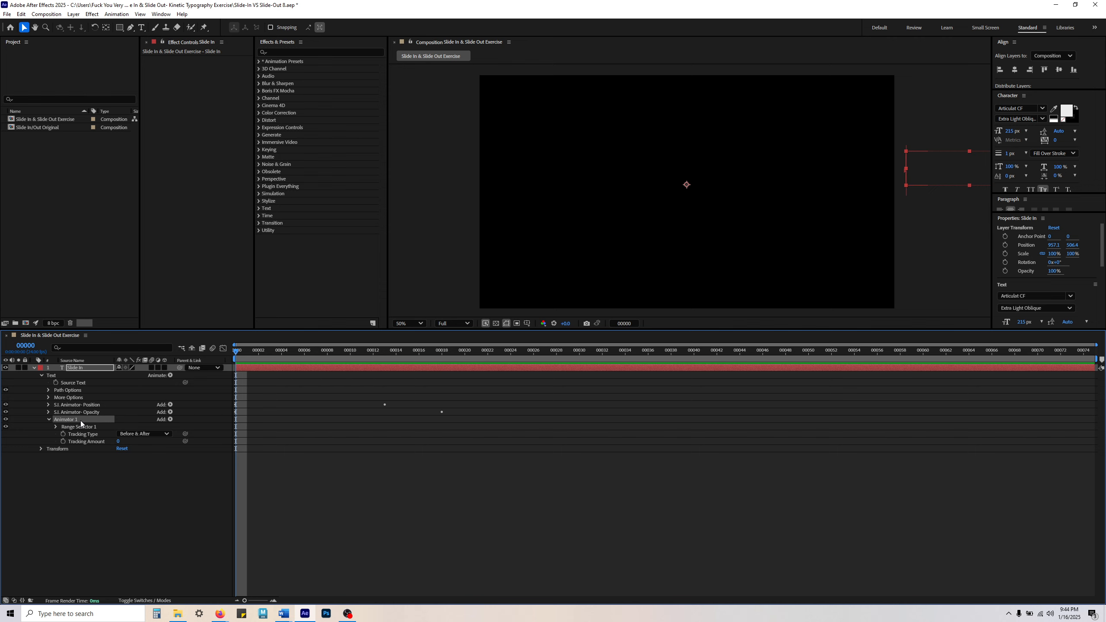
pyautogui.press('Return')
pyautogui.click(79, 420)
pyautogui.click(58, 419)
pyautogui.write('S.I.')
pyautogui.click(104, 417)
pyautogui.write('- Tracking')
pyautogui.press('Return')
# Step: Keyframe the tracking animator's Range Selector Start at 0% on frame 0 and 100% on frame 18
pyautogui.click(84, 433)
pyautogui.click(55, 426)
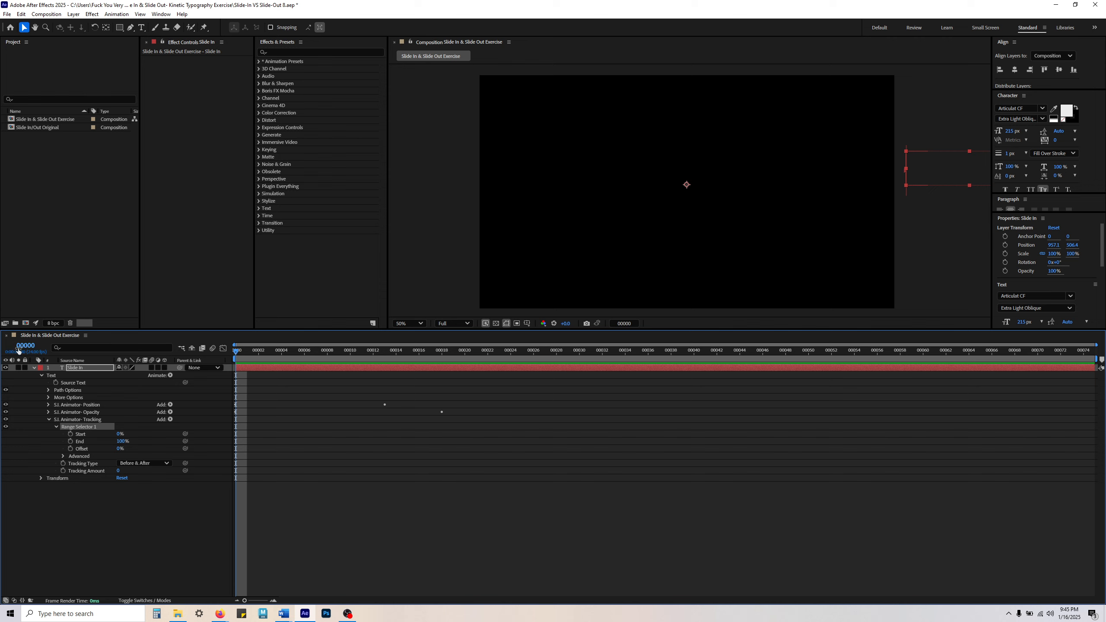
pyautogui.click(70, 434)
pyautogui.moveTo(233, 352); pyautogui.dragTo(438, 363)
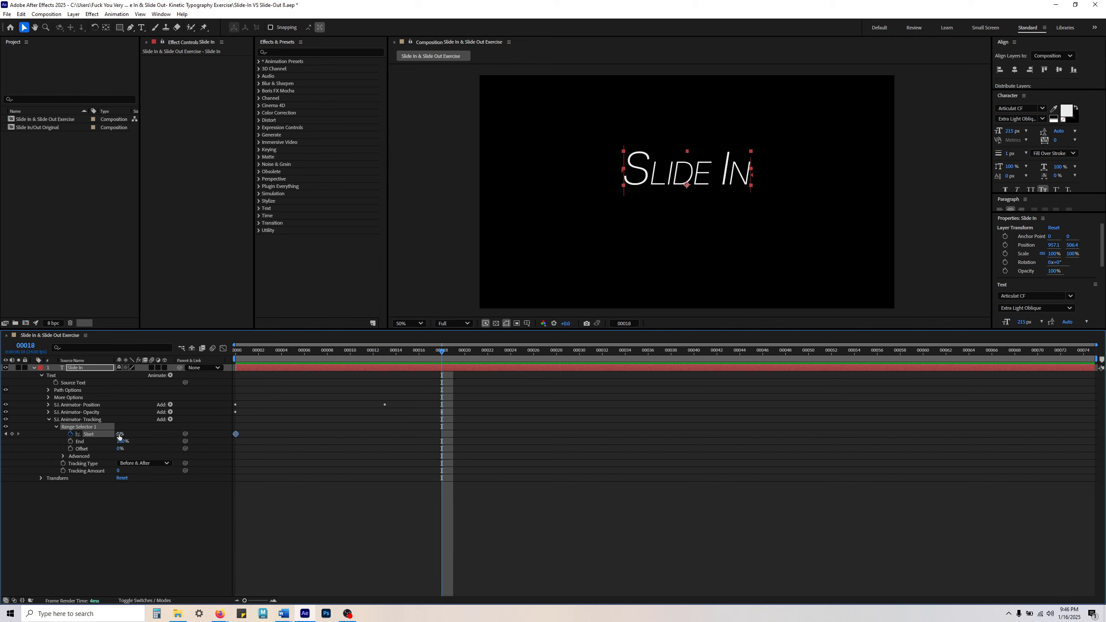
pyautogui.moveTo(119, 434); pyautogui.dragTo(439, 431)
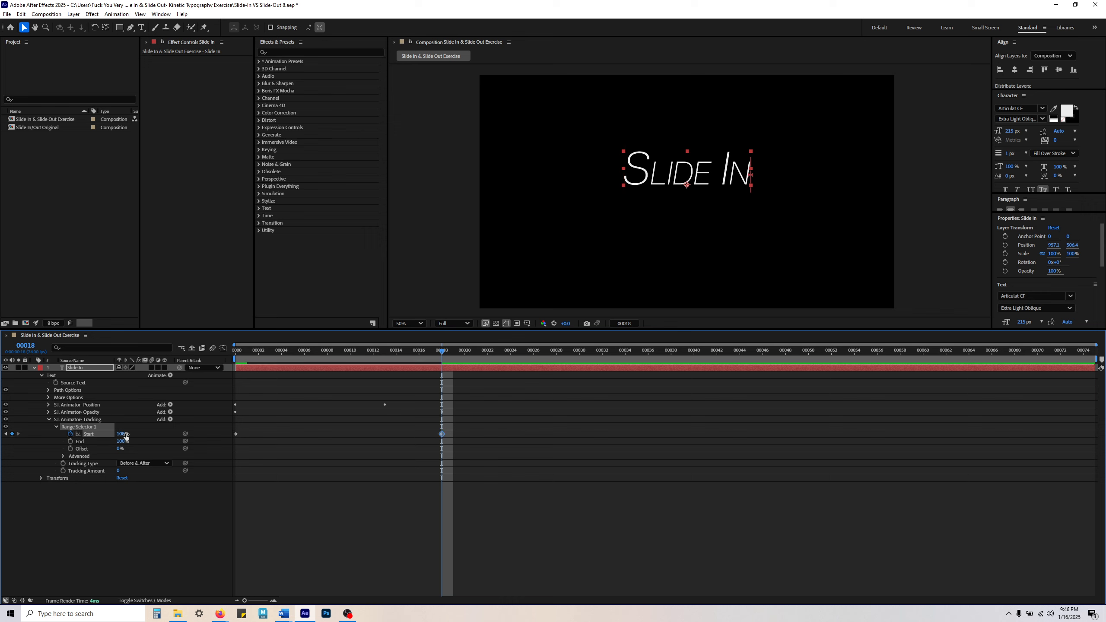
pyautogui.moveTo(378, 361)
pyautogui.mouseDown()
pyautogui.moveTo(228, 360)
pyautogui.moveTo(443, 361)
pyautogui.moveTo(373, 361)
pyautogui.mouseUp()
pyautogui.moveTo(295, 361); pyautogui.dragTo(183, 368)
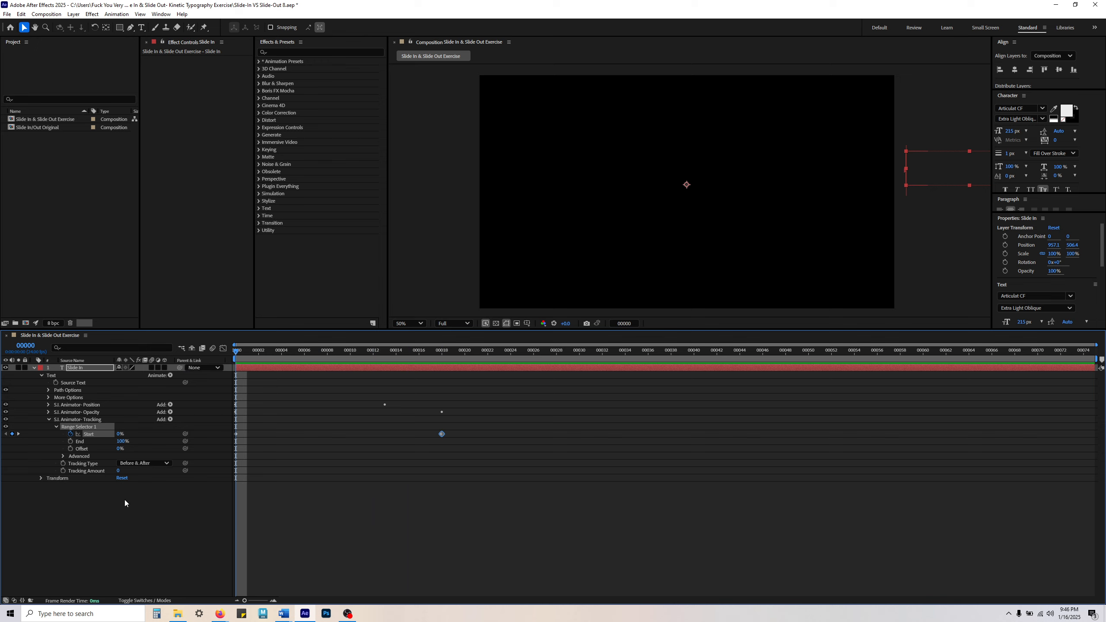
# Step: Set the tracking animator's Tracking Type to After and return to frame 0
pyautogui.click(62, 456)
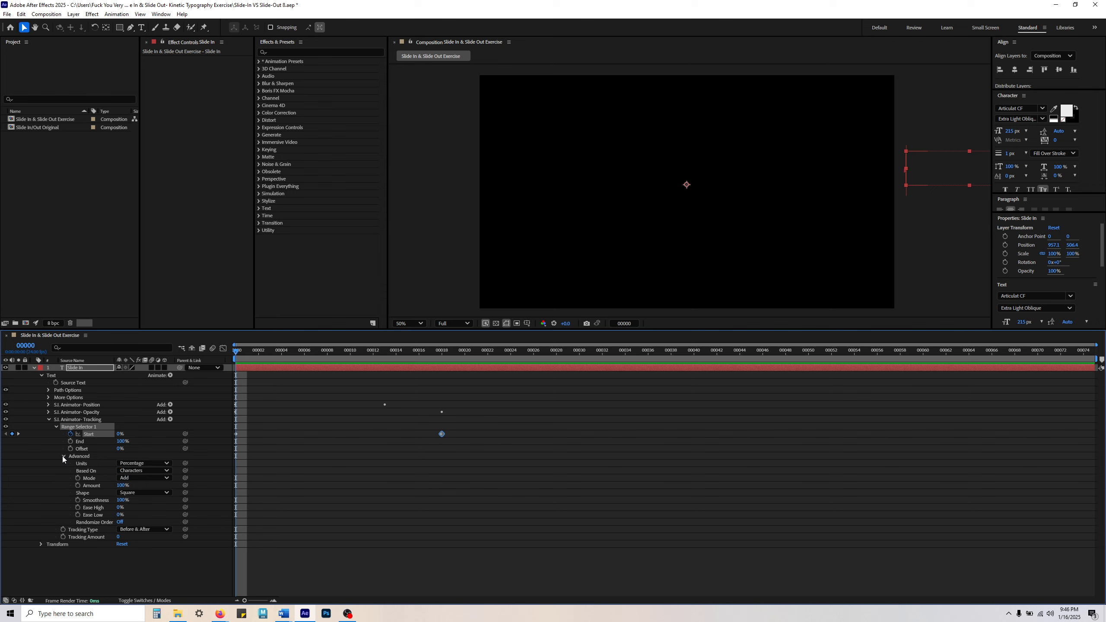
pyautogui.click(62, 457)
pyautogui.click(91, 519)
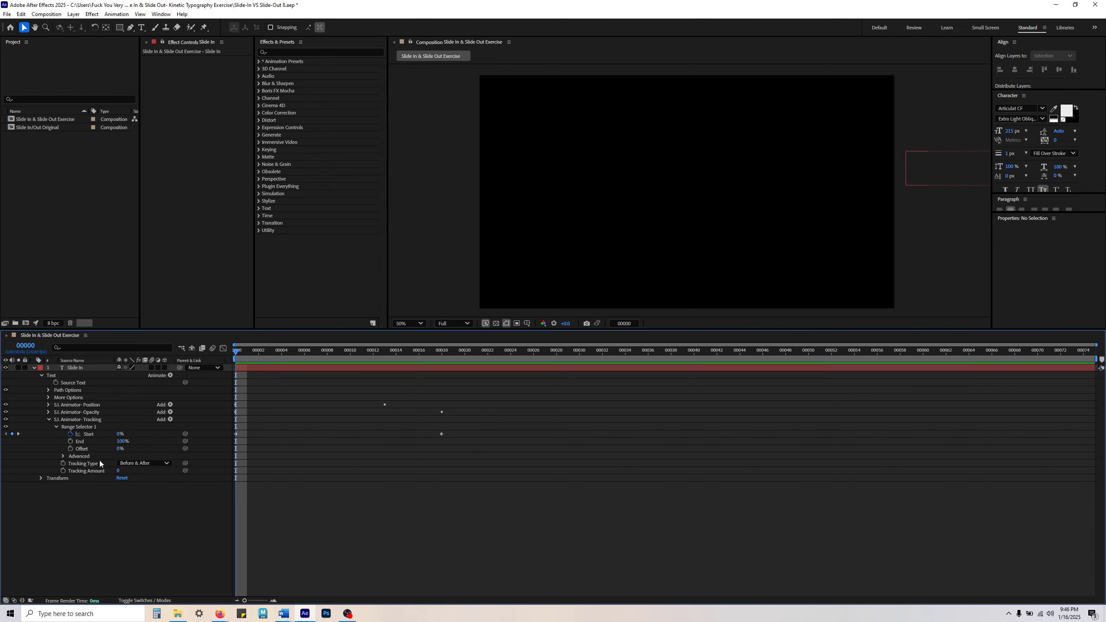
pyautogui.click(83, 464)
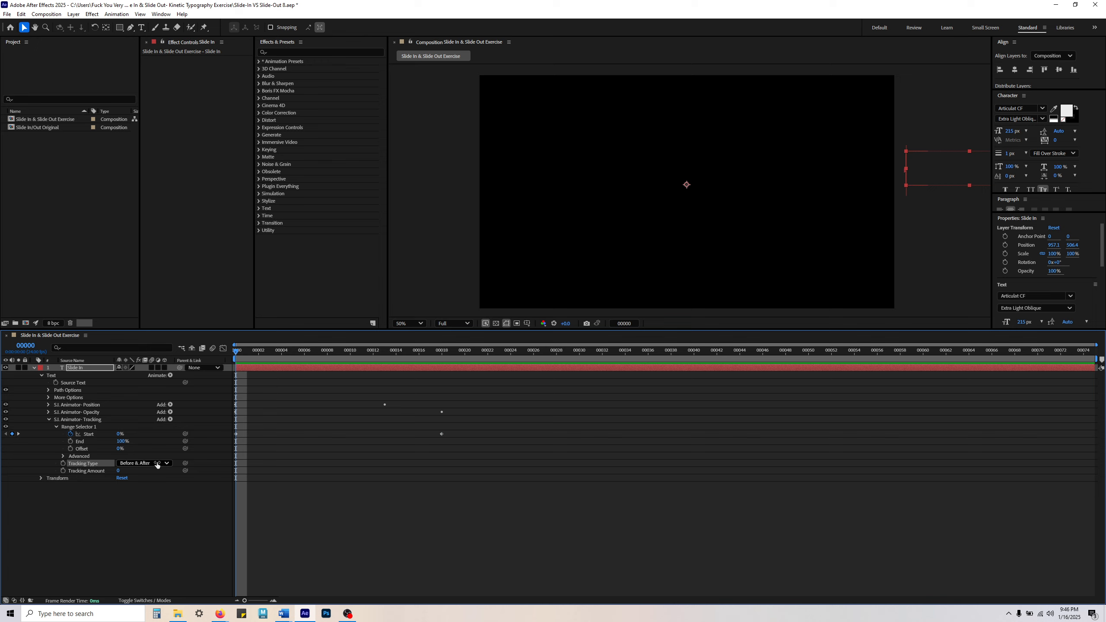
pyautogui.moveTo(246, 353); pyautogui.dragTo(339, 352)
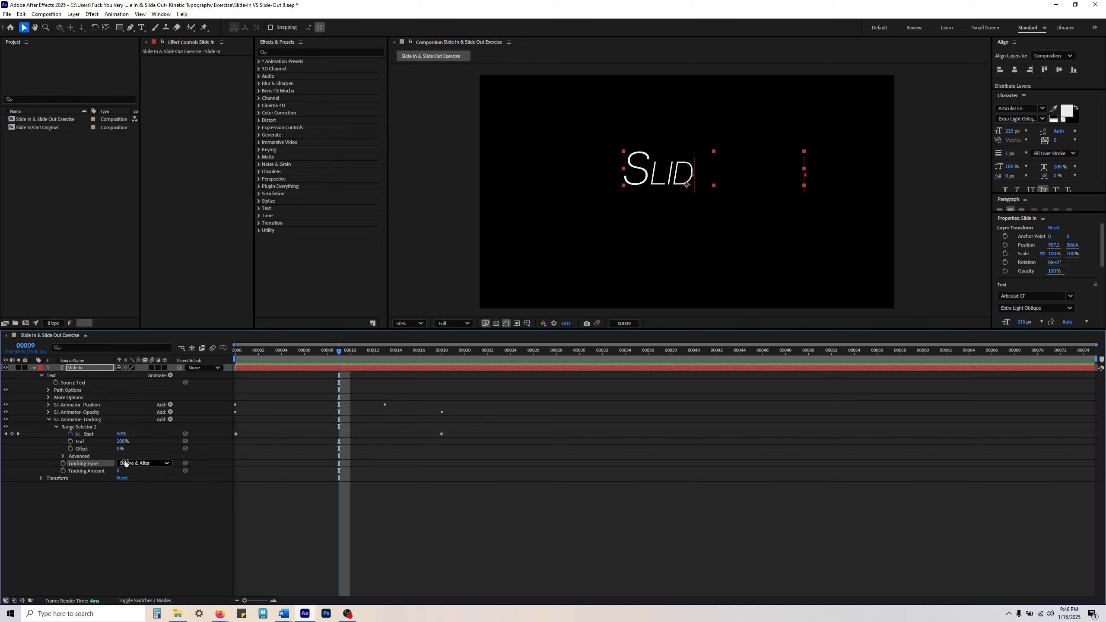
pyautogui.click(139, 465)
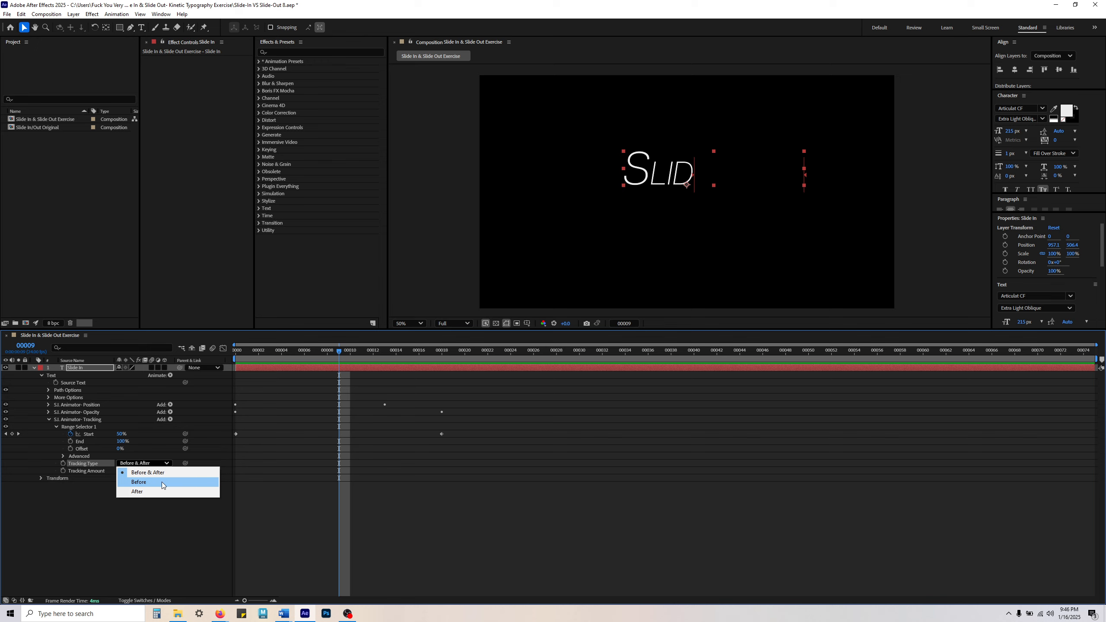
pyautogui.click(141, 491)
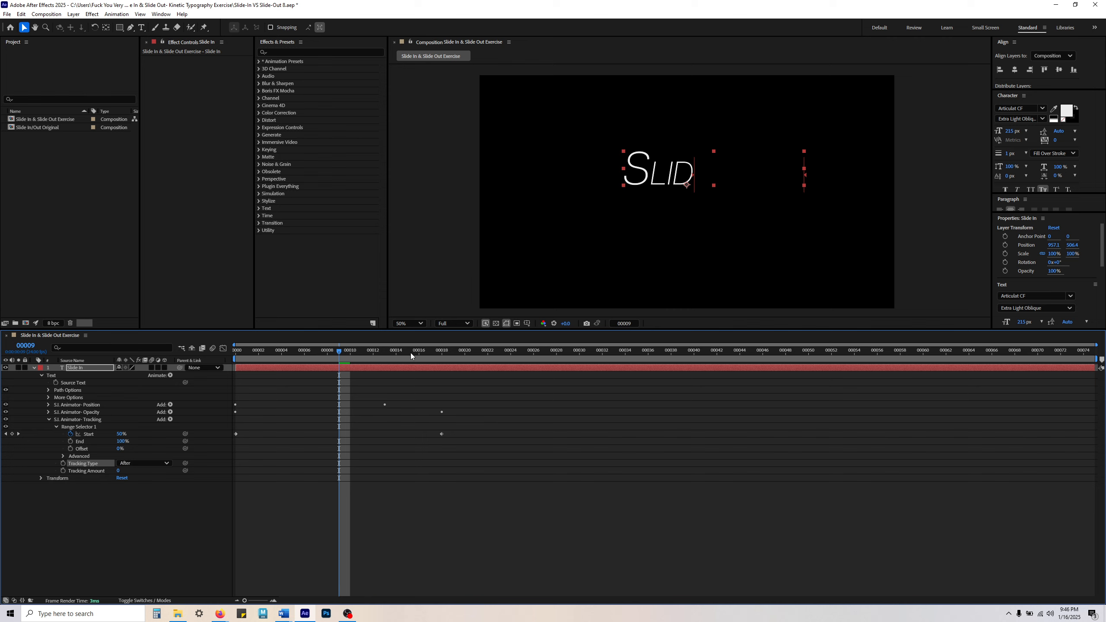
pyautogui.moveTo(339, 353)
pyautogui.mouseDown()
pyautogui.moveTo(250, 355)
pyautogui.moveTo(434, 367)
pyautogui.moveTo(306, 363)
pyautogui.moveTo(340, 365)
pyautogui.mouseUp()
pyautogui.moveTo(267, 350); pyautogui.dragTo(131, 357)
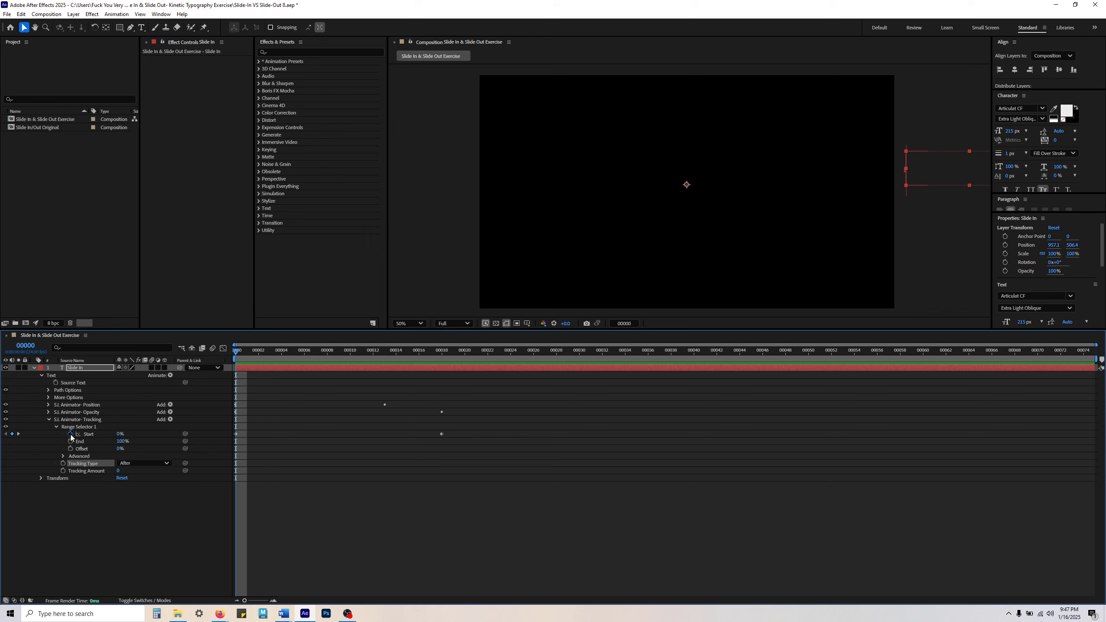
pyautogui.moveTo(283, 363); pyautogui.dragTo(235, 351)
pyautogui.click(139, 464)
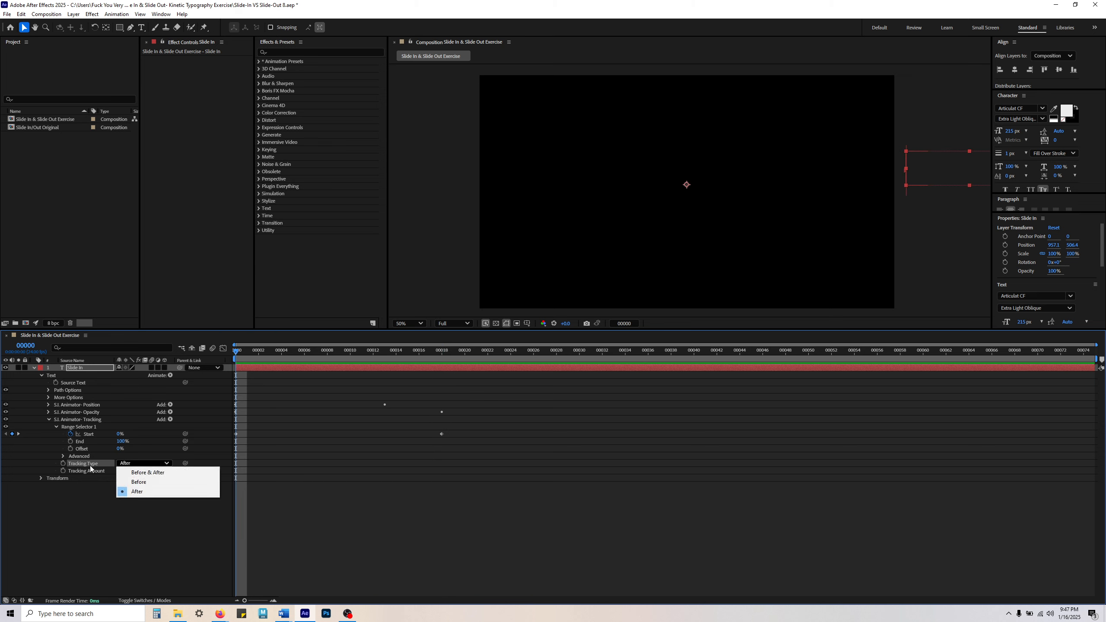
pyautogui.click(73, 514)
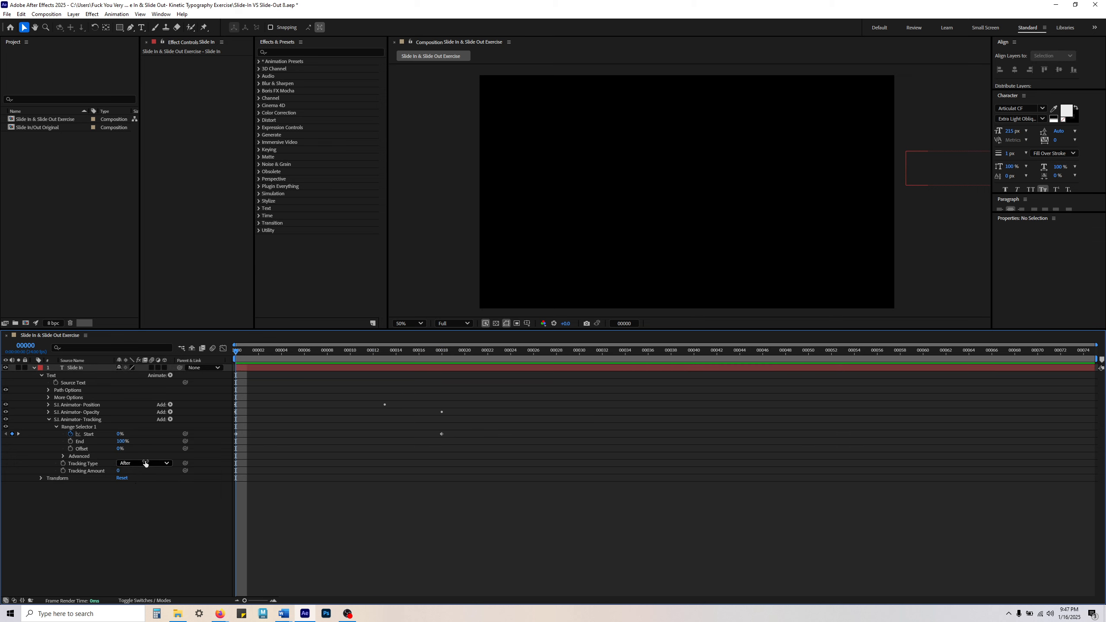
# Step: At frame 8, set the Tracking Amount to 50 and add its first keyframe
pyautogui.click(91, 471)
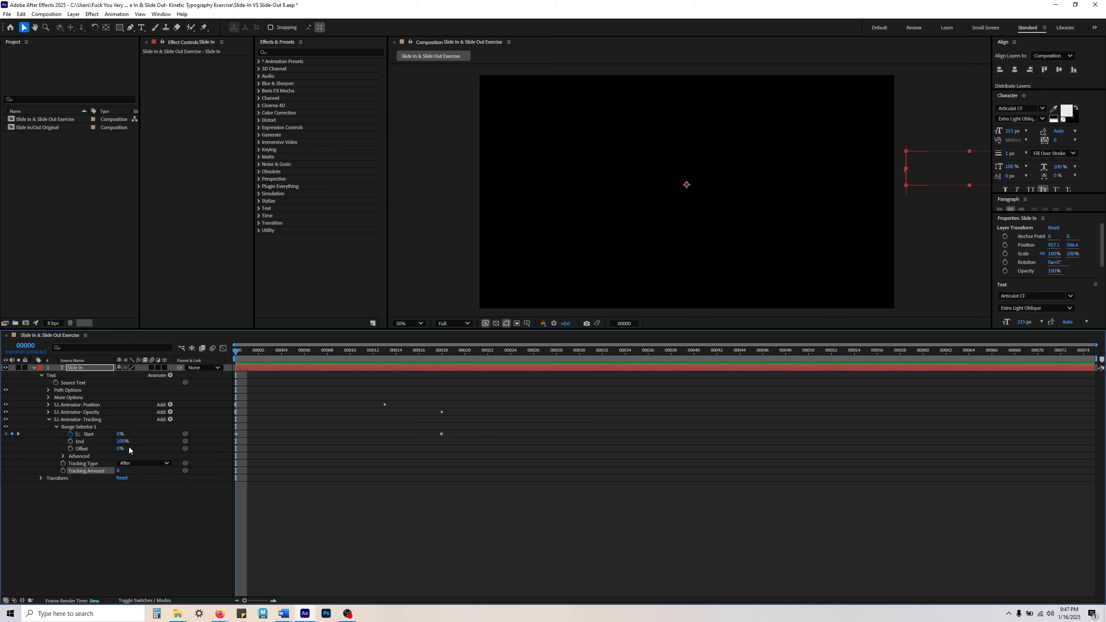
pyautogui.moveTo(234, 353); pyautogui.dragTo(327, 357)
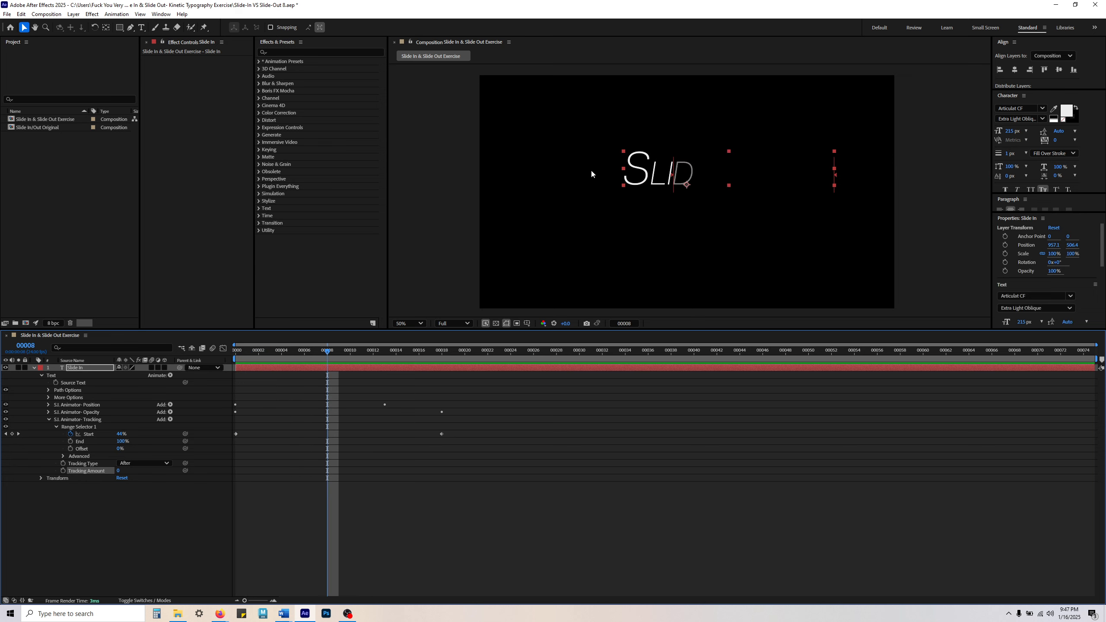
pyautogui.click(118, 470)
pyautogui.press('Return')
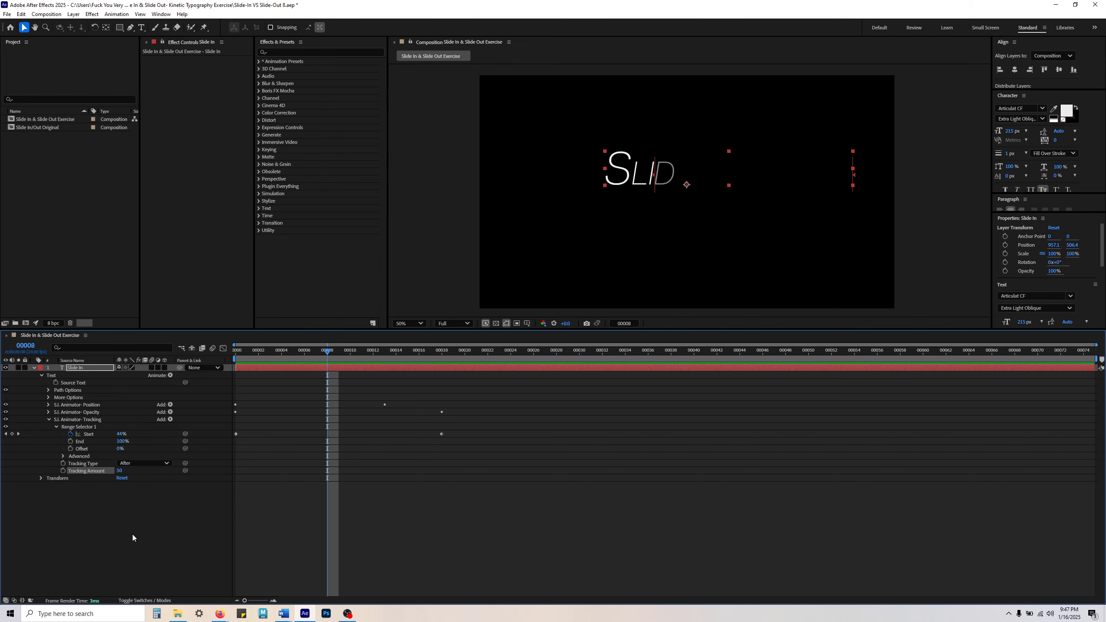
pyautogui.click(64, 470)
# Step: Play and scrub through the Slide In animation to examine how the tracking affects the letters
pyautogui.moveTo(326, 353); pyautogui.dragTo(439, 365)
pyautogui.press('Home')
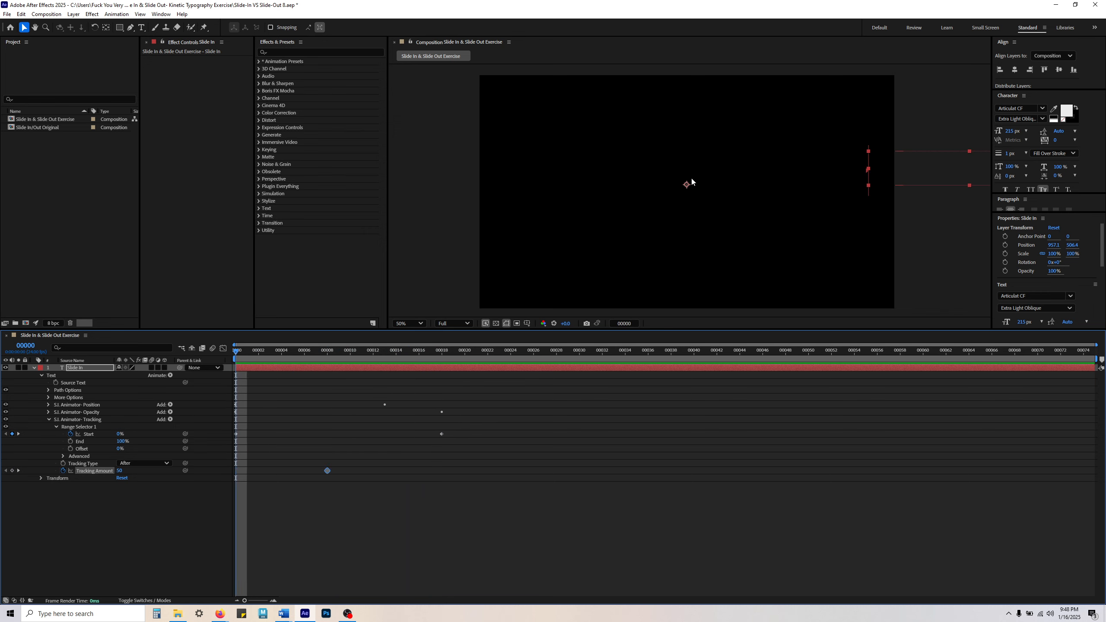
pyautogui.press('space')
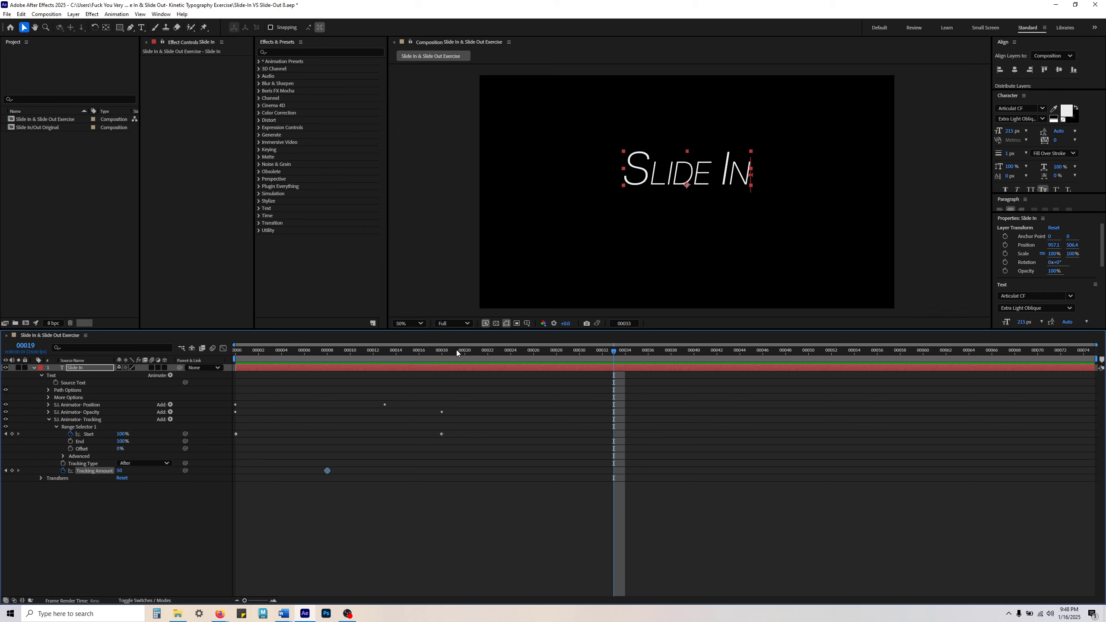
pyautogui.press('space')
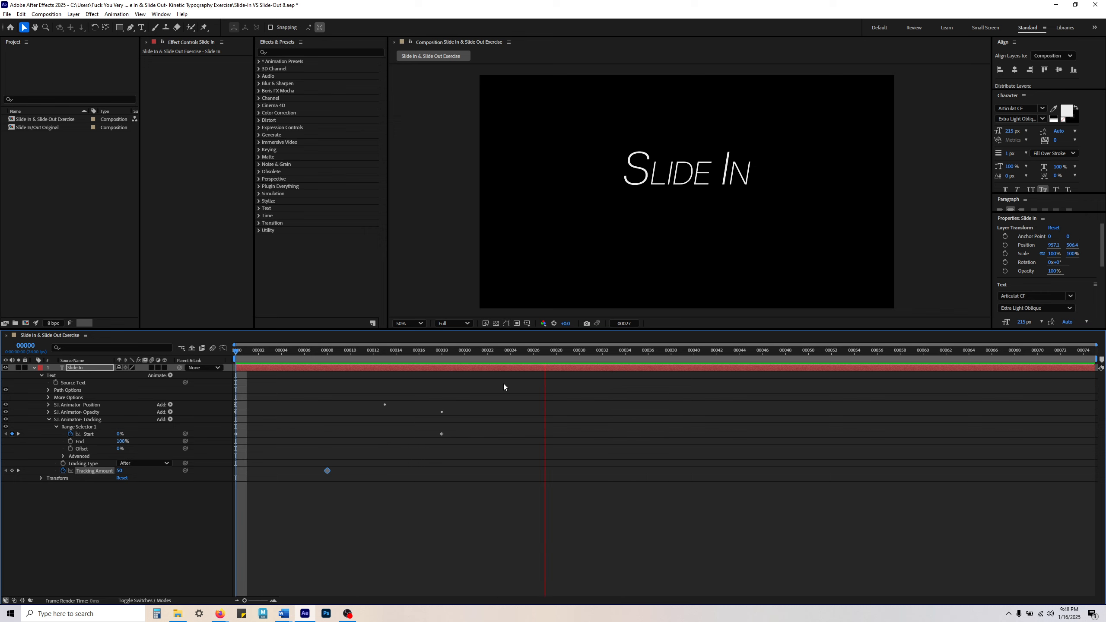
pyautogui.press('space')
pyautogui.moveTo(331, 358); pyautogui.dragTo(441, 361)
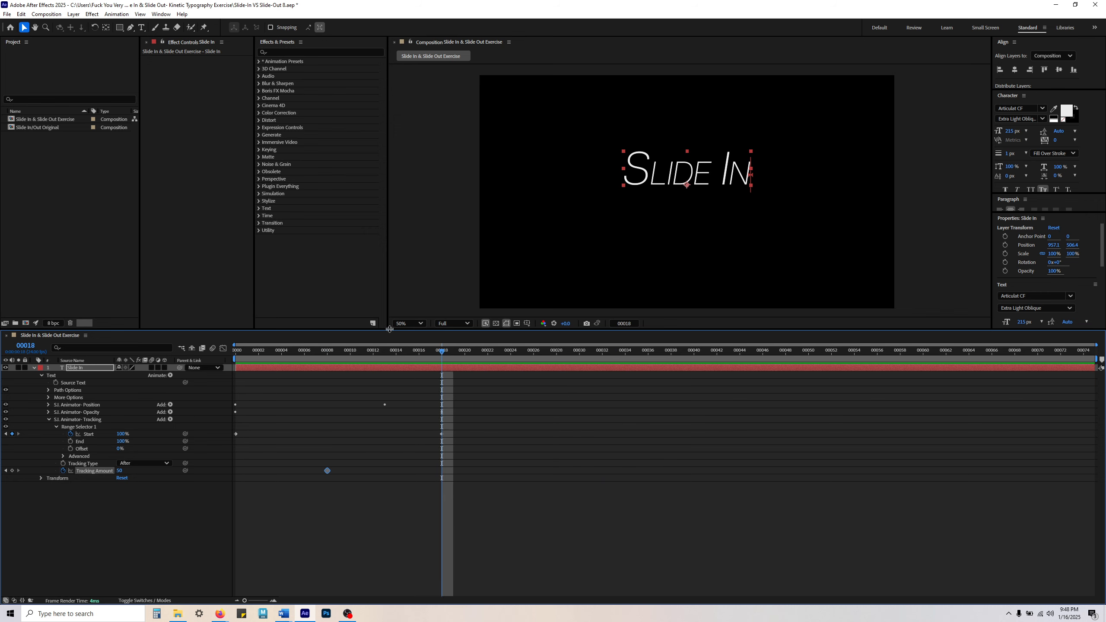
pyautogui.click(328, 354)
pyautogui.moveTo(327, 352); pyautogui.dragTo(439, 359)
pyautogui.click(628, 545)
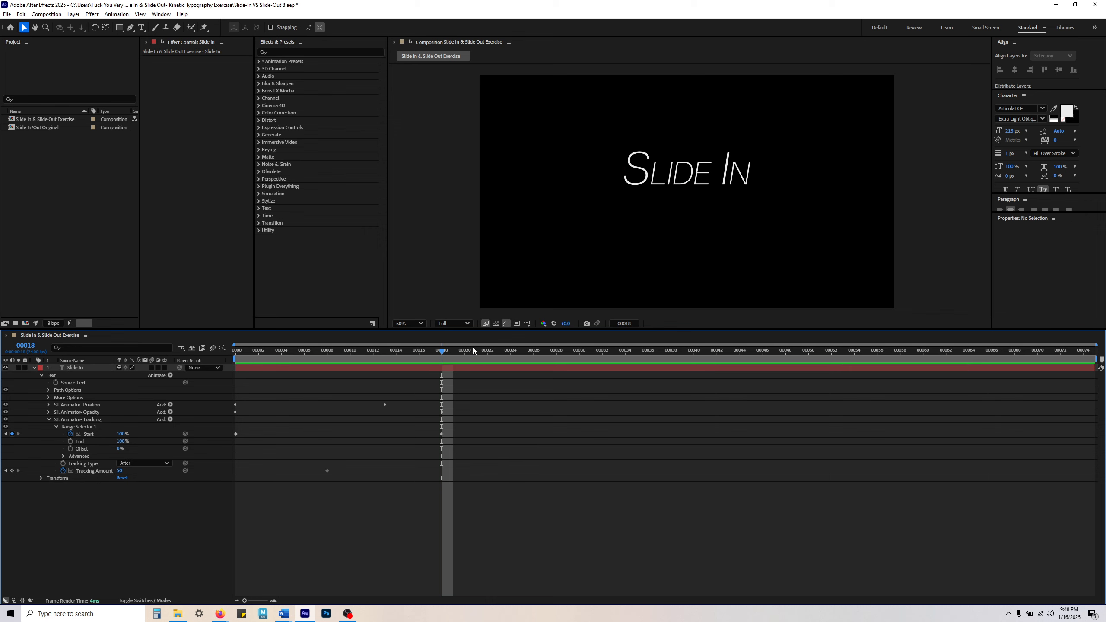
pyautogui.moveTo(475, 350); pyautogui.dragTo(740, 352)
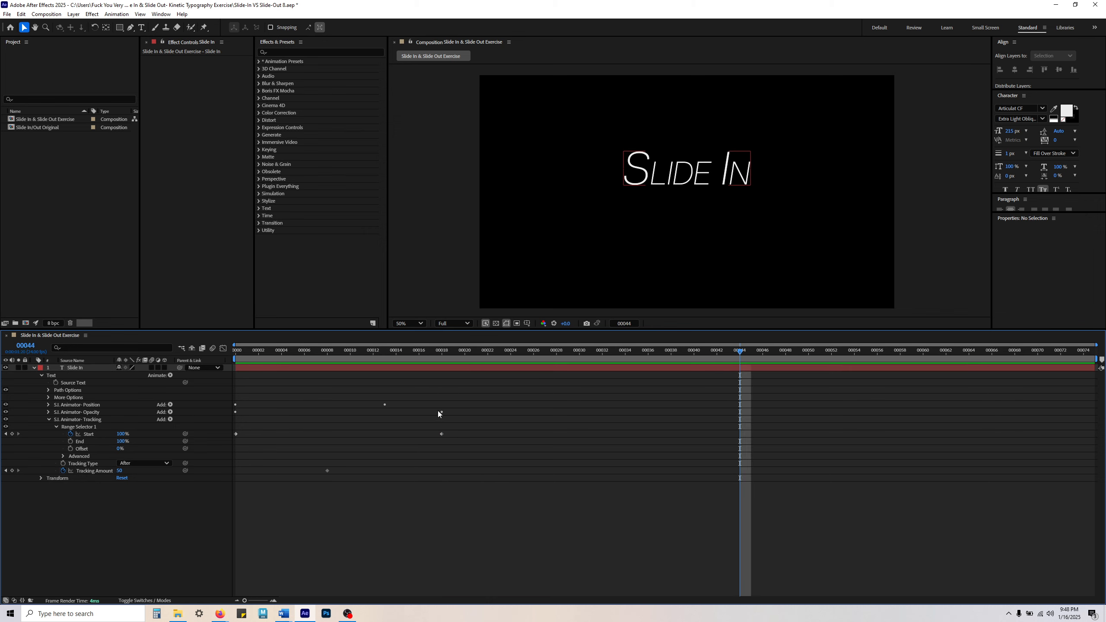
# Step: Keyframe the Tracking Amount at 0 on frame 18
pyautogui.click(443, 351)
pyautogui.click(371, 518)
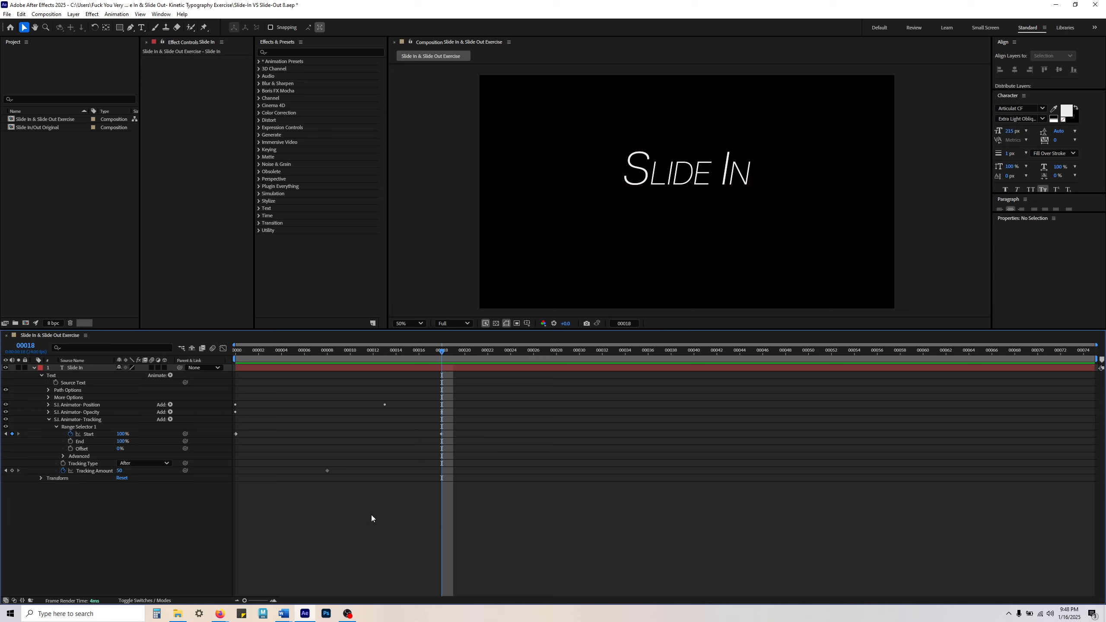
pyautogui.click(121, 471)
pyautogui.write('0')
pyautogui.press('Return')
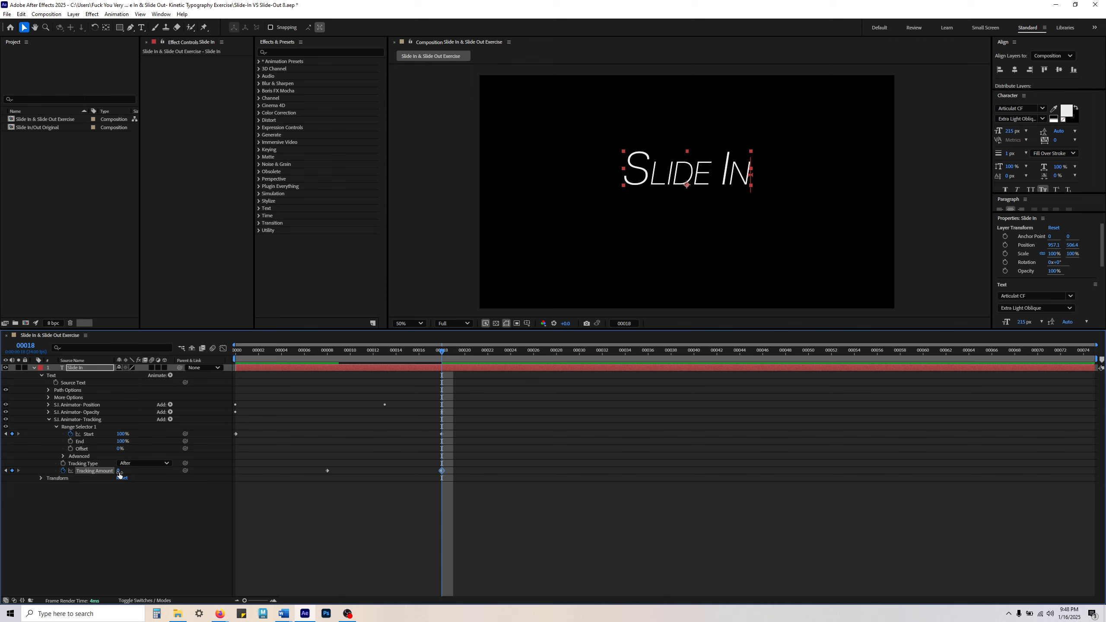
# Step: Compare the tracking keyframes at frames 8 and 18, and preview the Slide In animation from frame 0
pyautogui.moveTo(337, 357)
pyautogui.mouseDown()
pyautogui.moveTo(449, 358)
pyautogui.moveTo(267, 358)
pyautogui.moveTo(329, 362)
pyautogui.mouseUp()
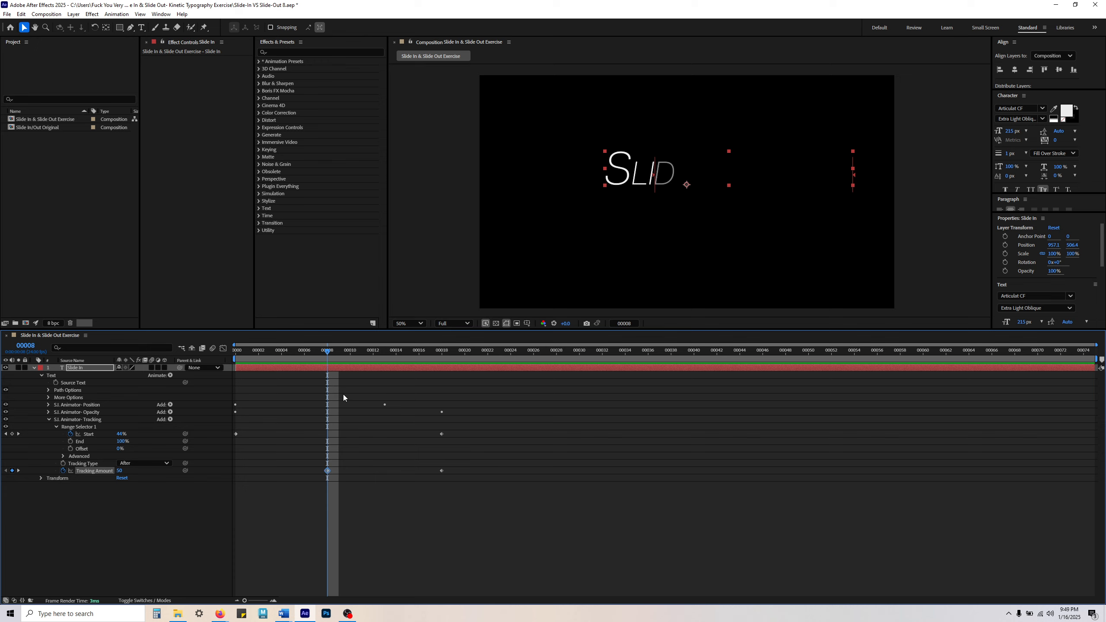
pyautogui.moveTo(335, 351); pyautogui.dragTo(441, 362)
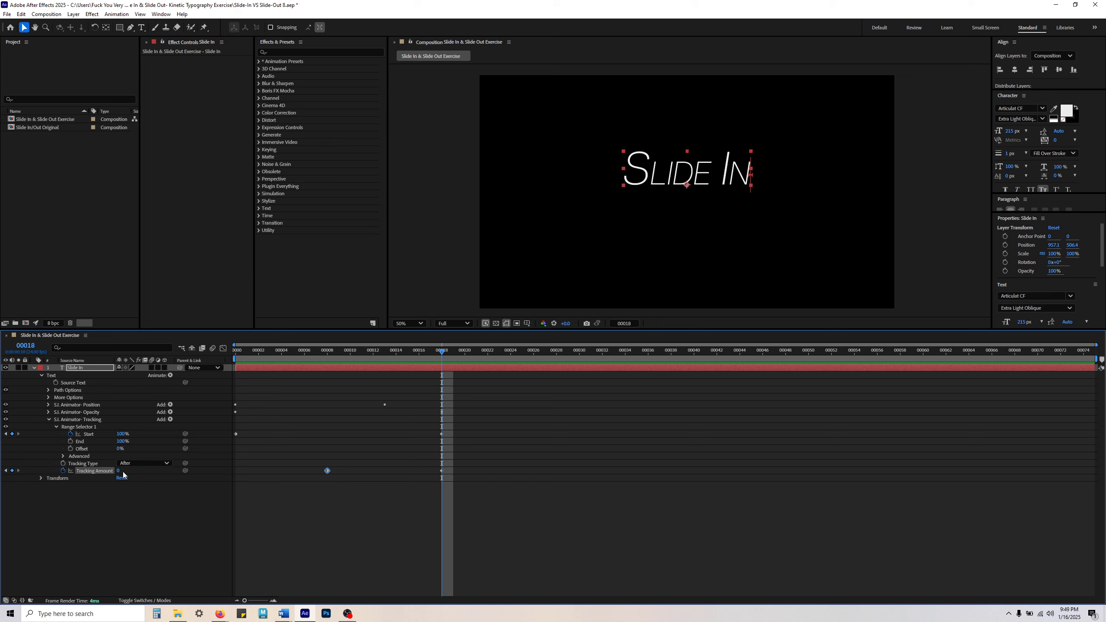
pyautogui.moveTo(432, 453); pyautogui.dragTo(453, 487)
pyautogui.moveTo(444, 356); pyautogui.dragTo(235, 354)
pyautogui.click(338, 532)
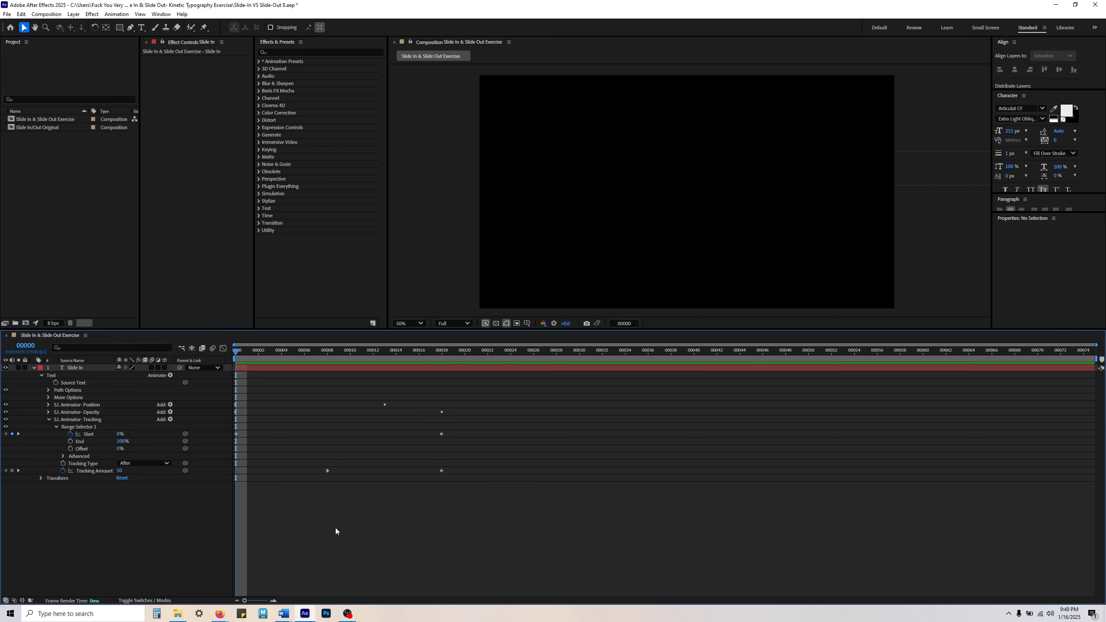
pyautogui.press('space')
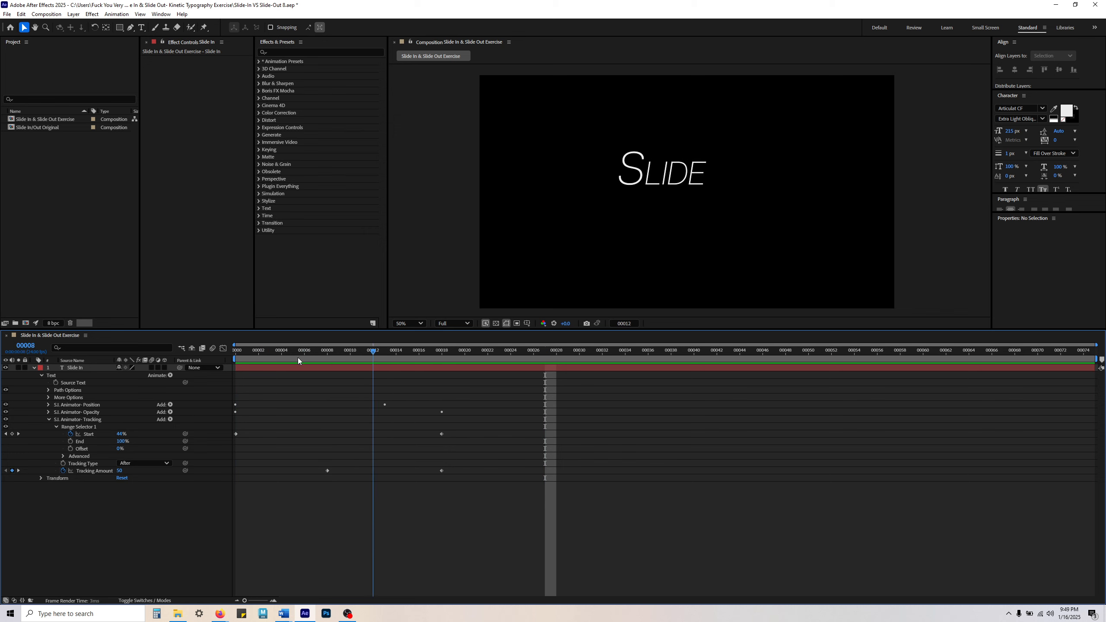
pyautogui.press('space')
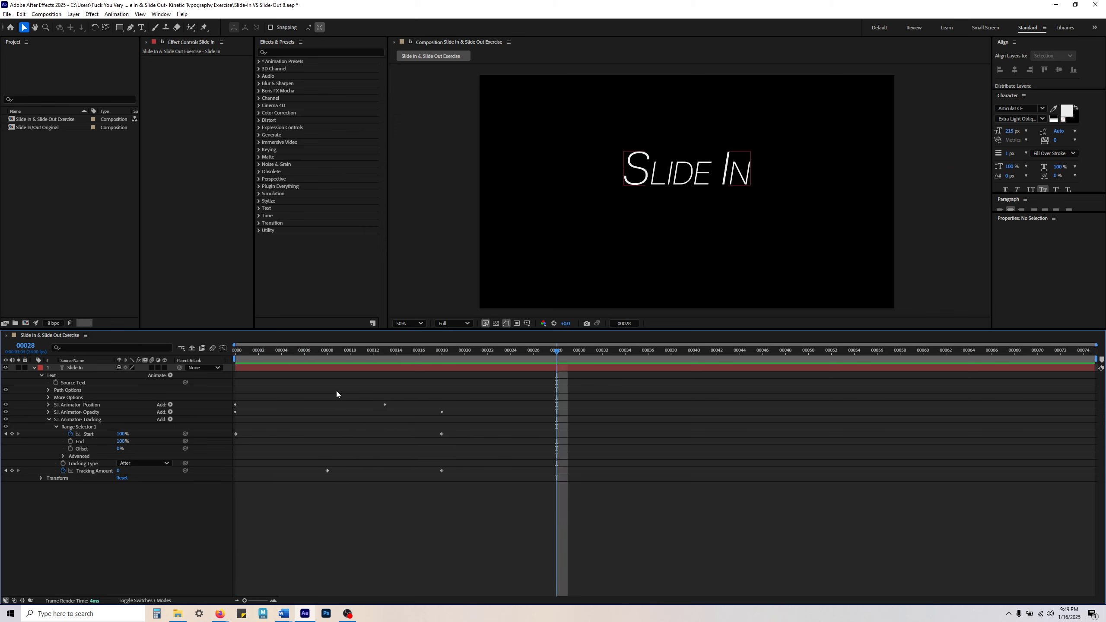
pyautogui.moveTo(323, 352); pyautogui.dragTo(234, 353)
pyautogui.press('space')
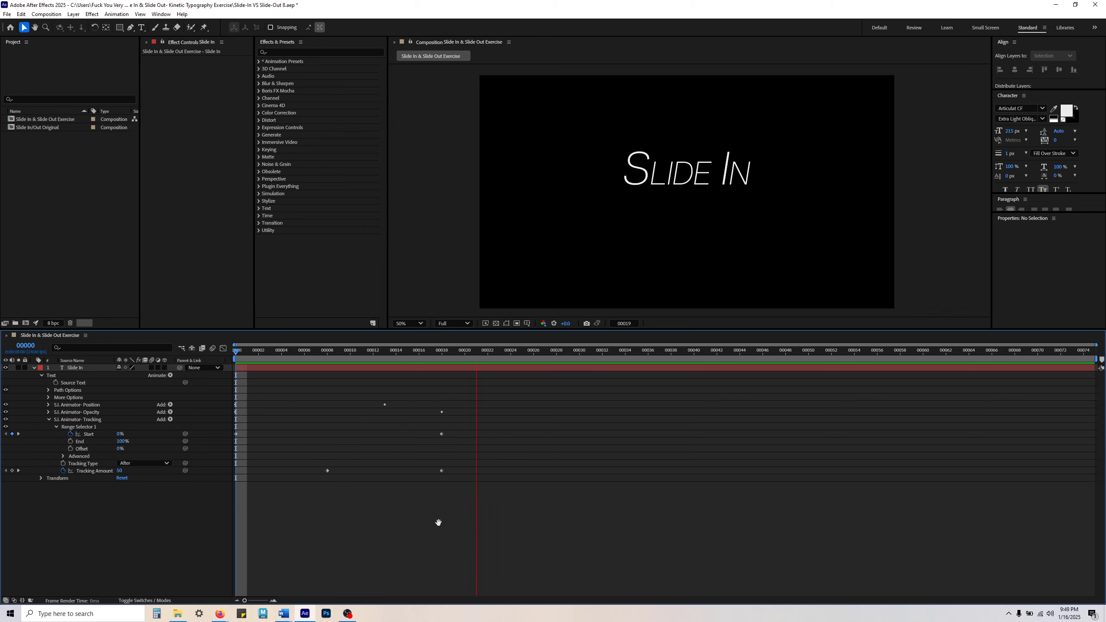
pyautogui.press('space')
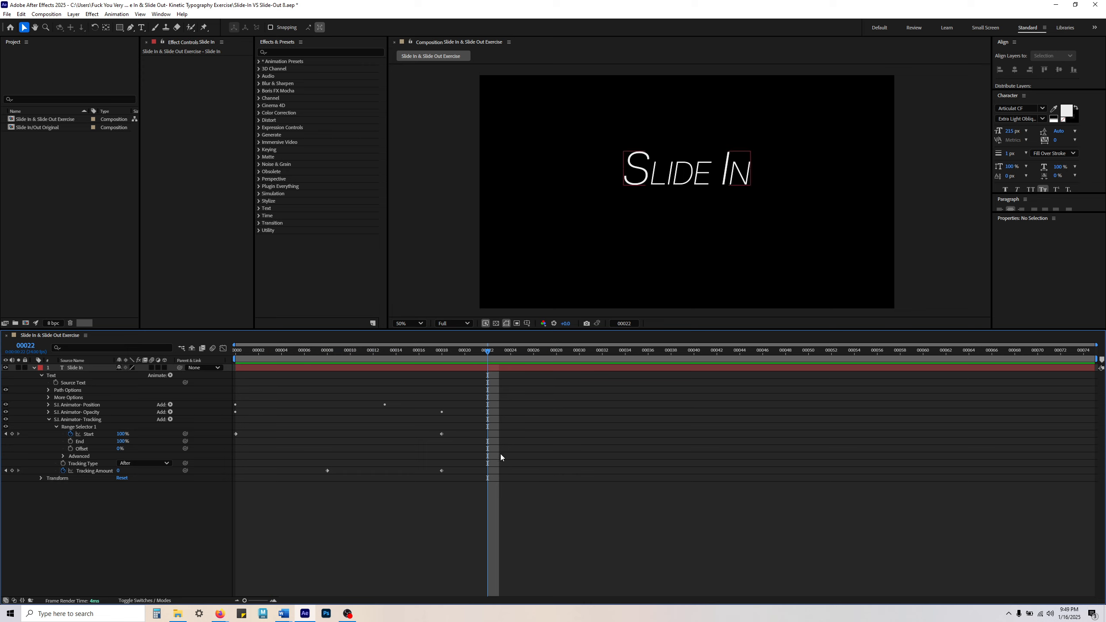
# Step: At frame 8, expand the Tracking animator's advanced range selector options and set its Mode to Subtract
pyautogui.moveTo(259, 350); pyautogui.dragTo(323, 351)
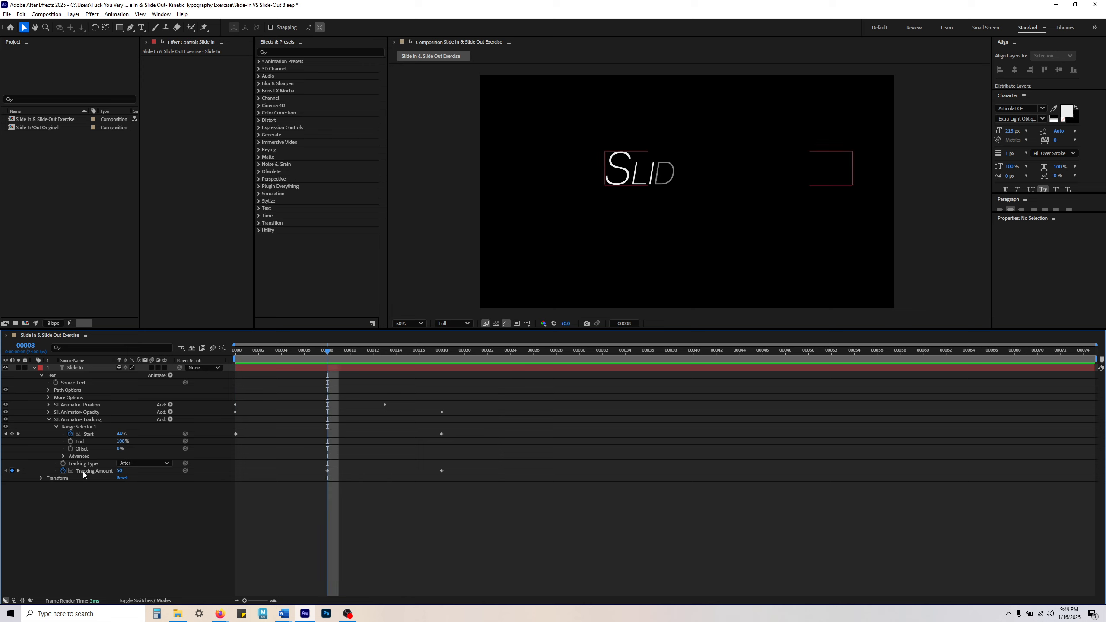
pyautogui.click(81, 457)
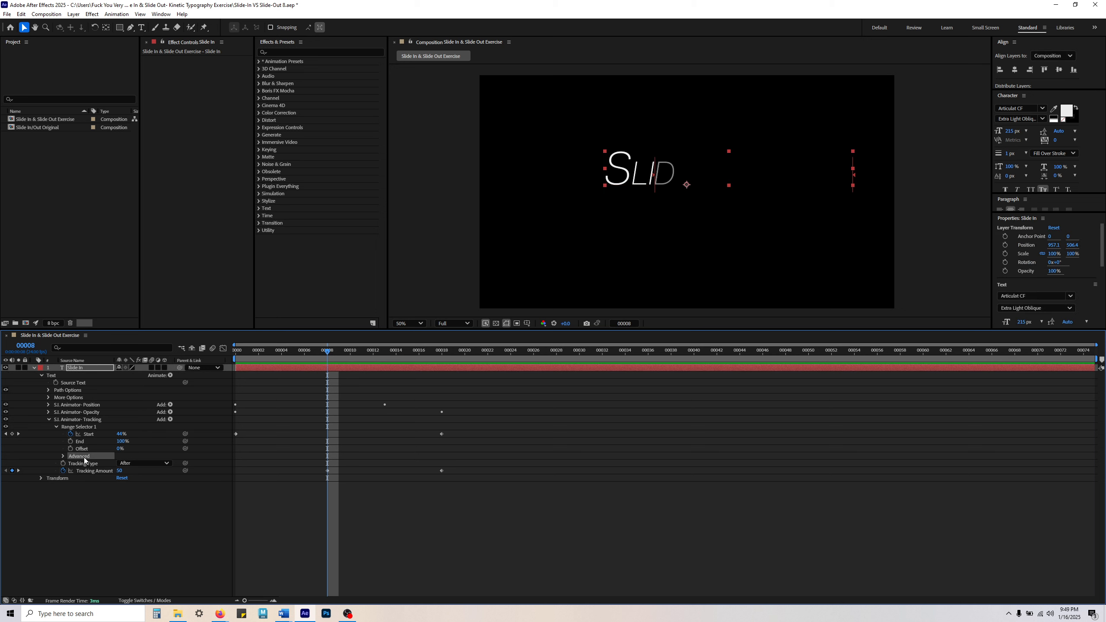
pyautogui.click(63, 457)
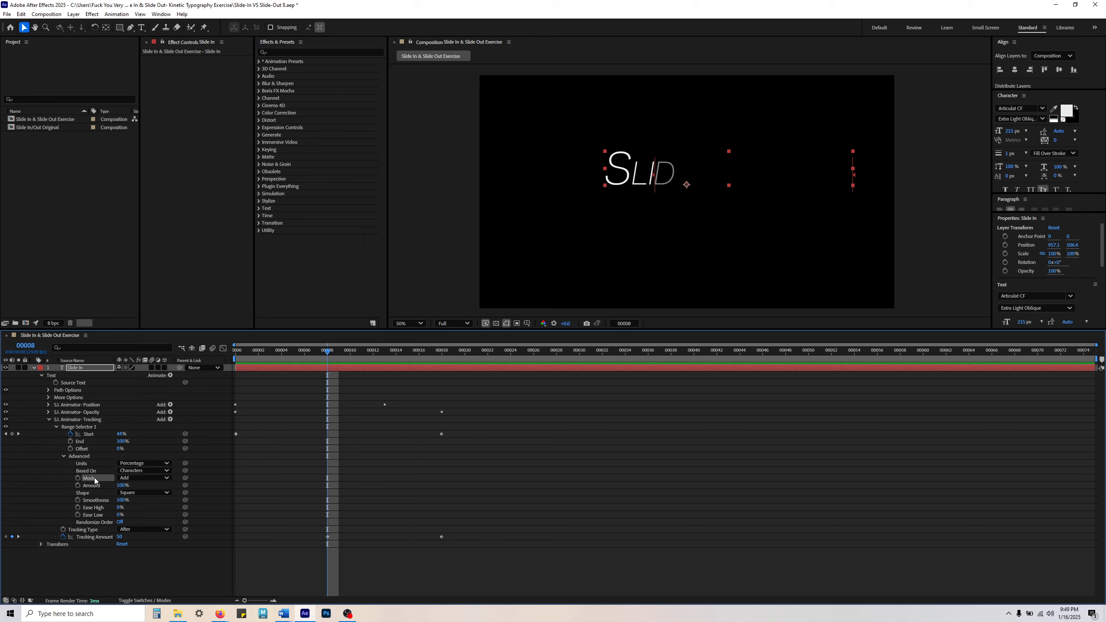
pyautogui.click(139, 478)
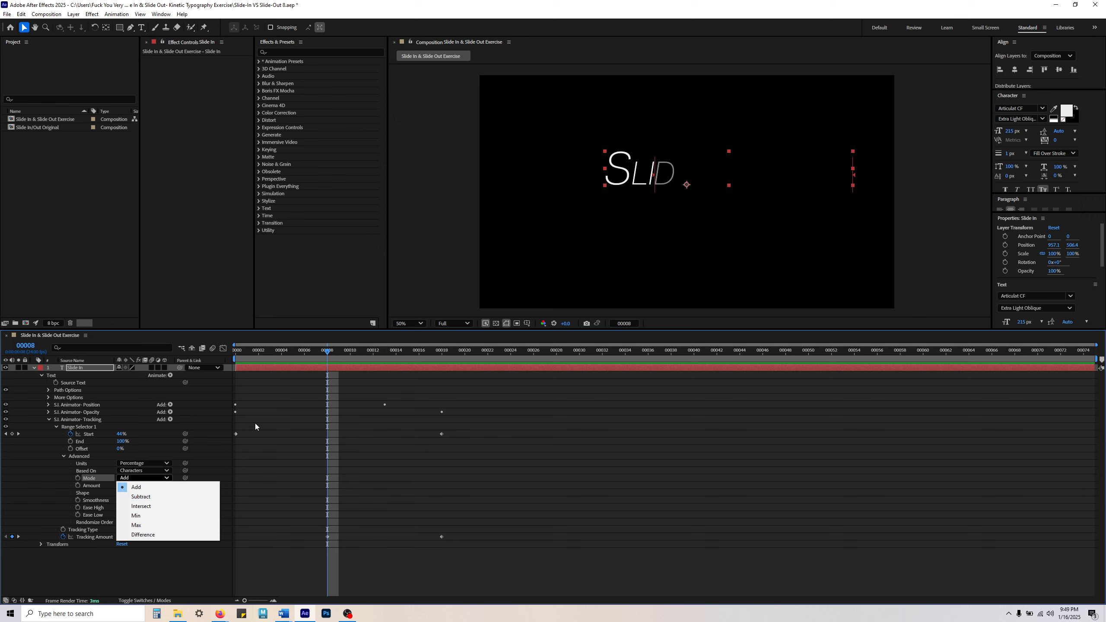
pyautogui.click(163, 497)
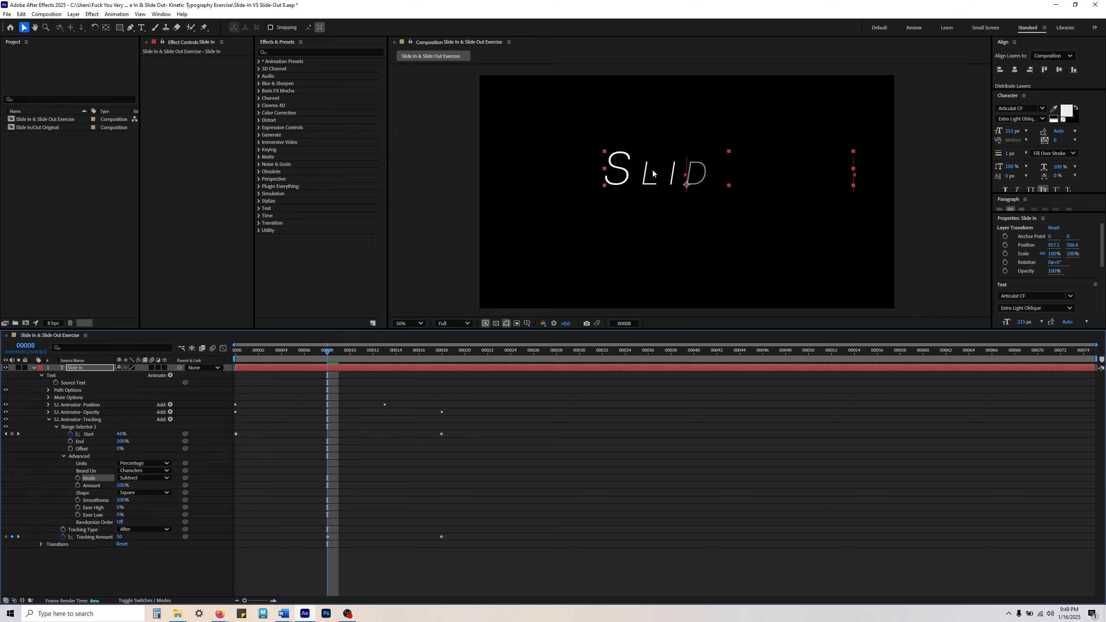
# Step: Preview the Slide In animation repeatedly from frame 0 to examine the letter spacing in Subtract mode
pyautogui.moveTo(327, 352); pyautogui.dragTo(226, 360)
pyautogui.click(405, 437)
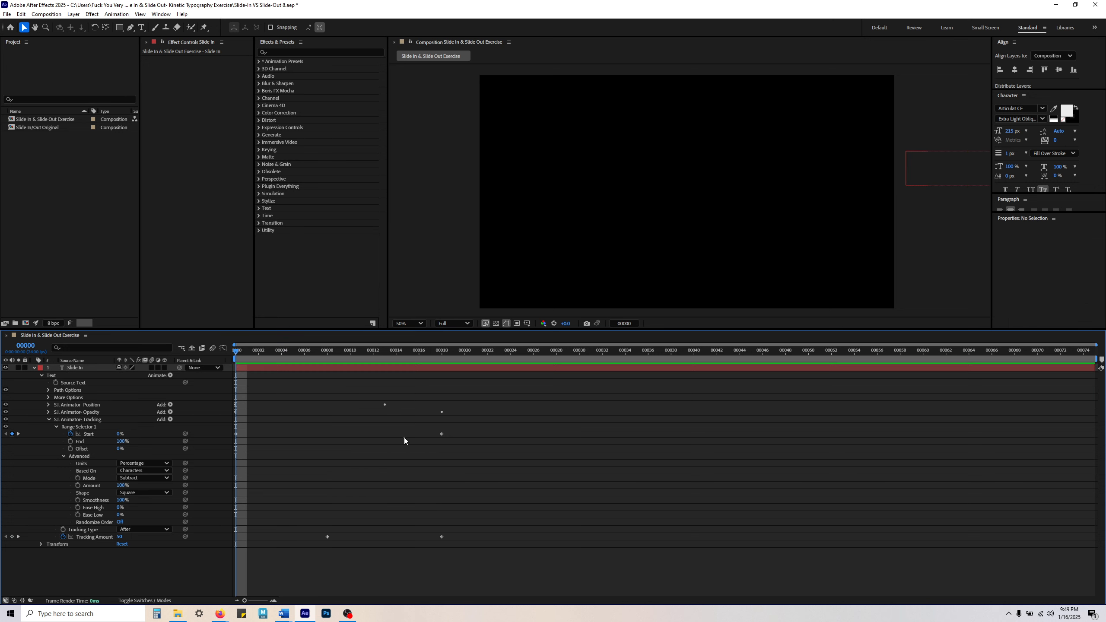
pyautogui.press('space')
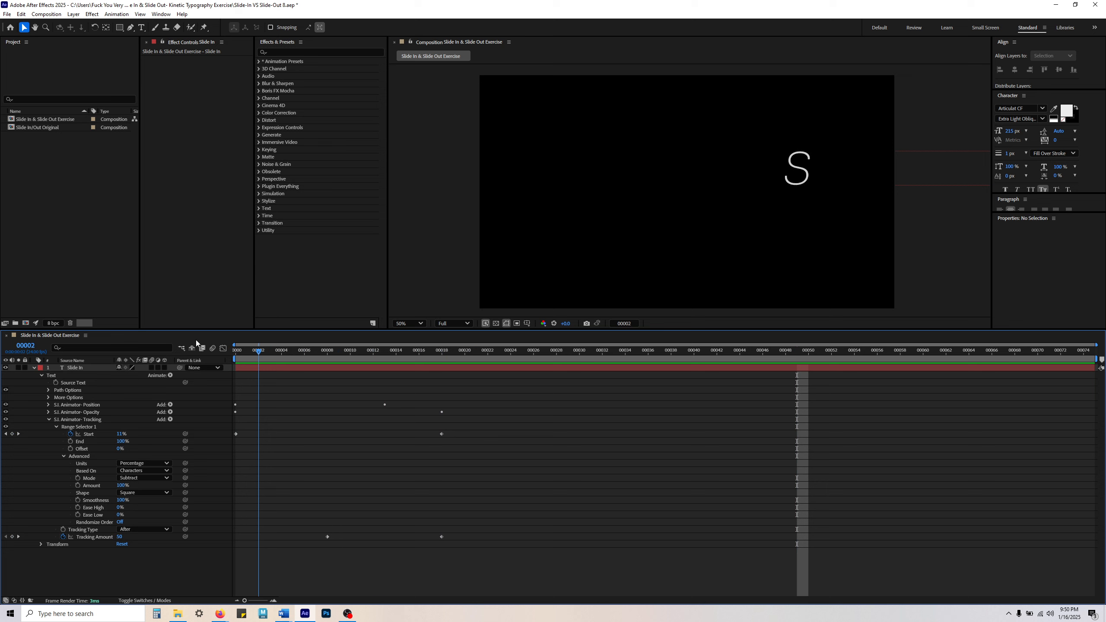
pyautogui.press('space')
pyautogui.press('space')
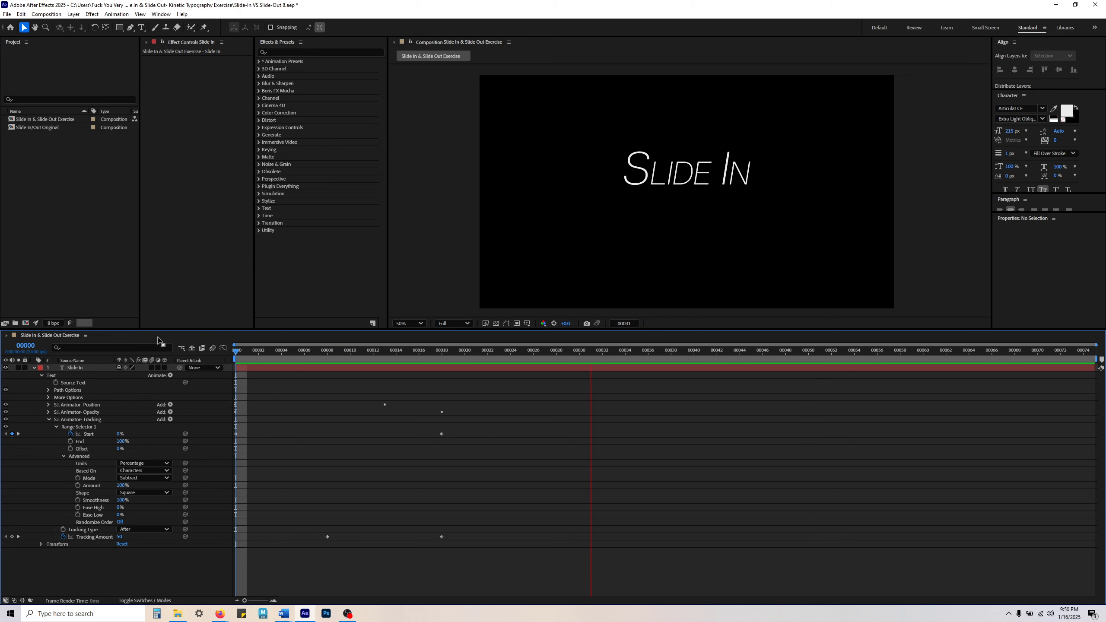
pyautogui.press('space')
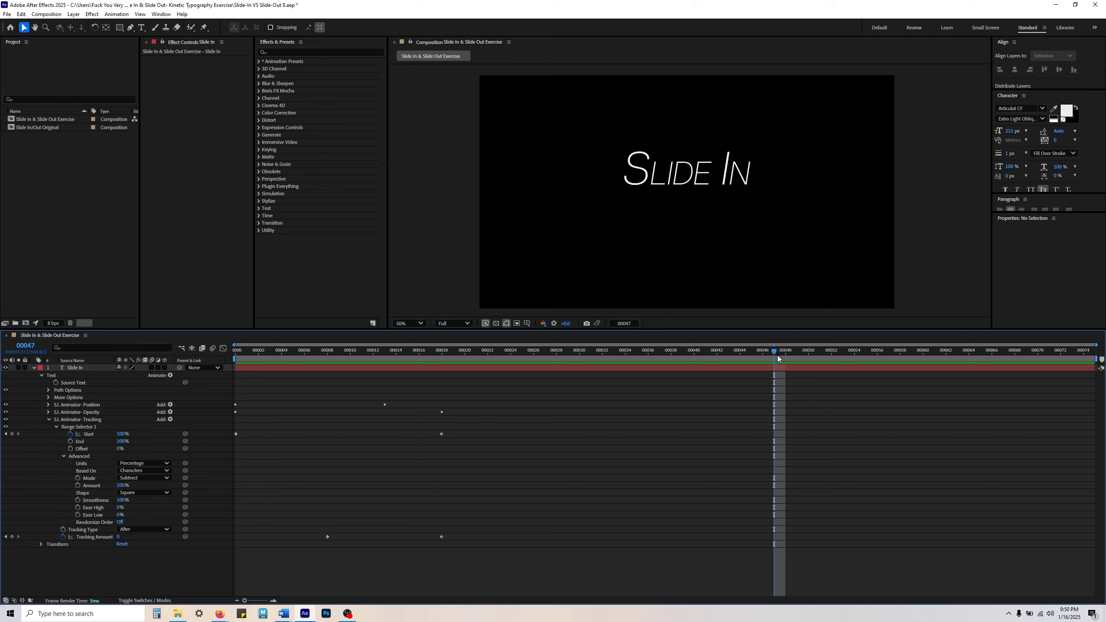
pyautogui.moveTo(776, 353); pyautogui.dragTo(236, 350)
pyautogui.press('space')
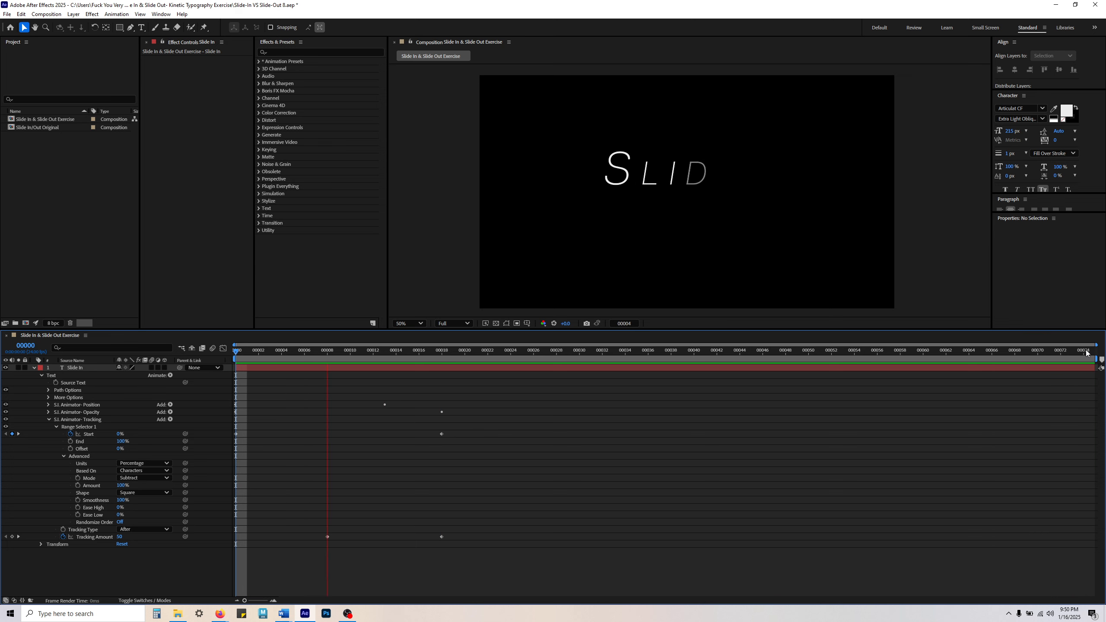
pyautogui.press('space')
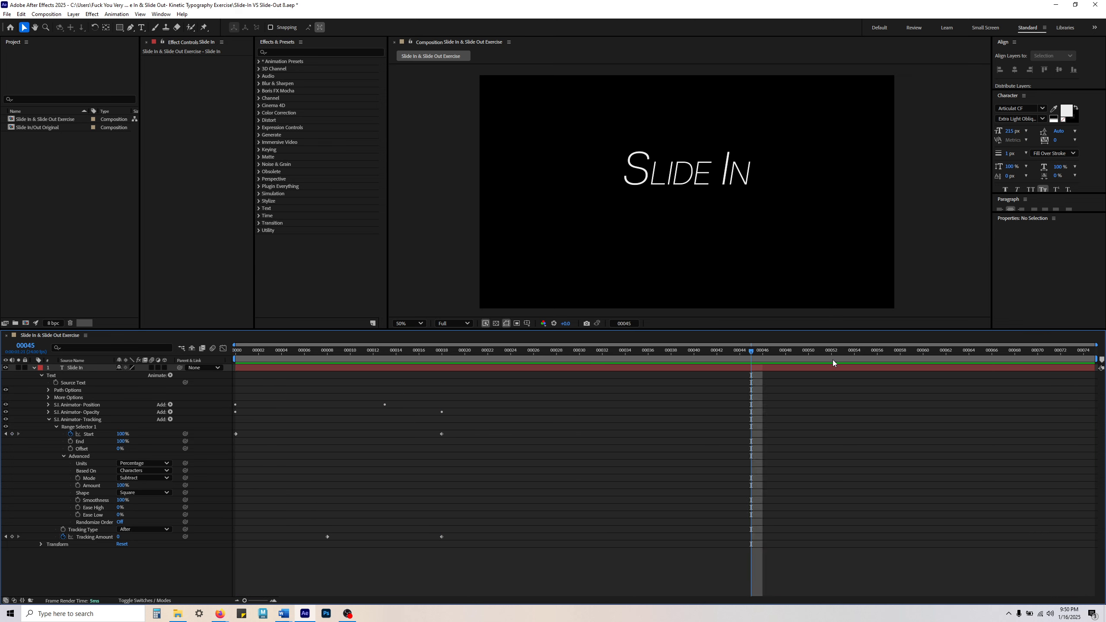
pyautogui.press('space')
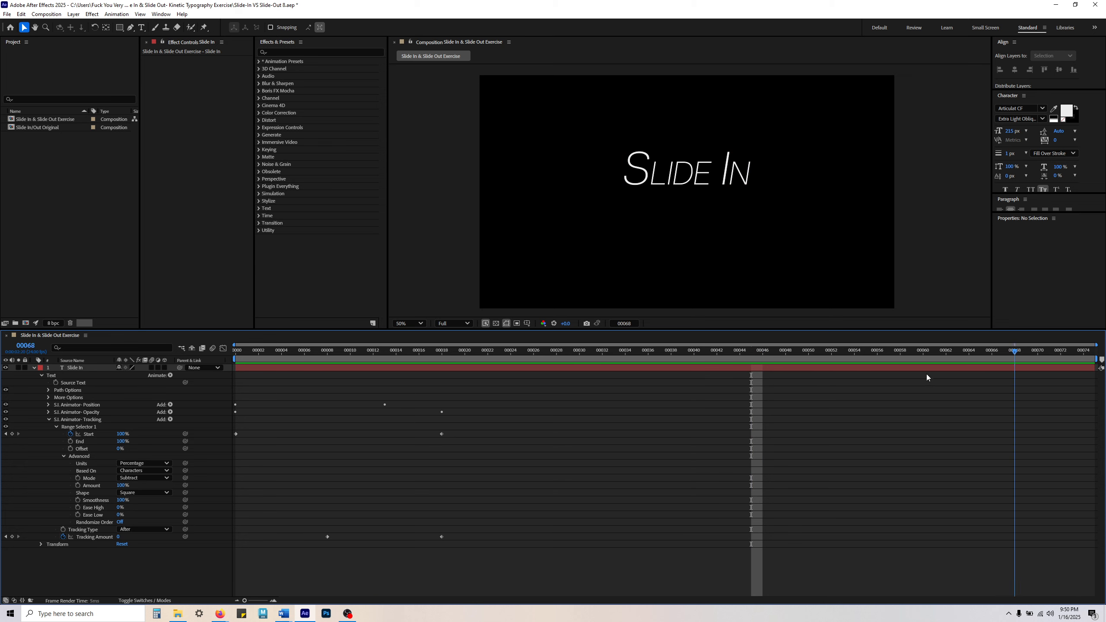
# Step: End the composition's work area at frame 33 and preview the shortened loop
pyautogui.moveTo(683, 358); pyautogui.dragTo(717, 359)
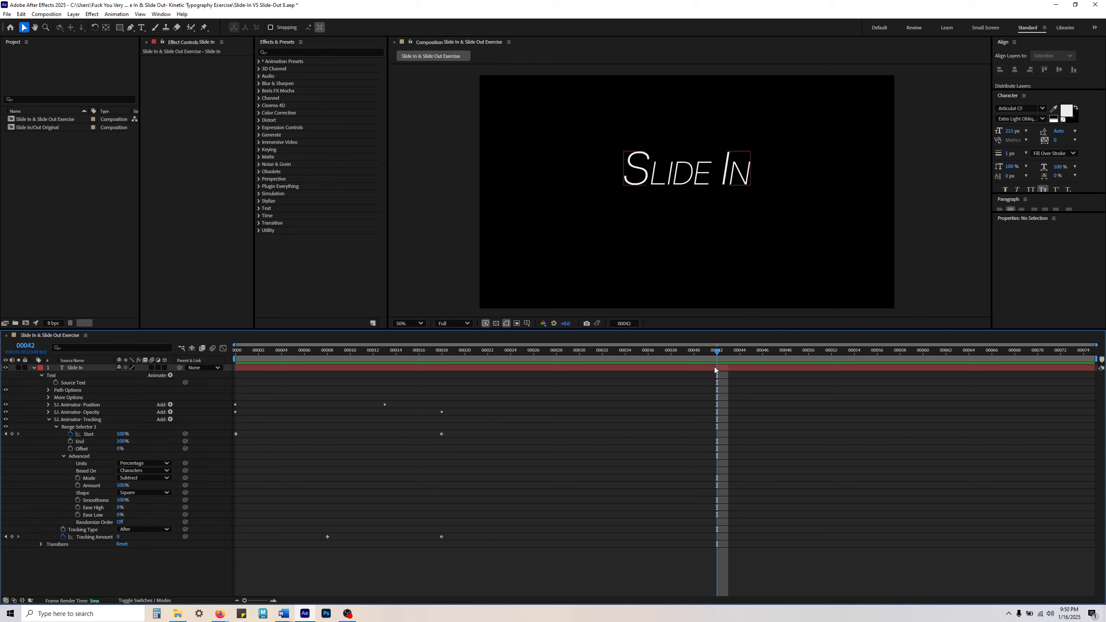
pyautogui.click(672, 354)
pyautogui.click(613, 349)
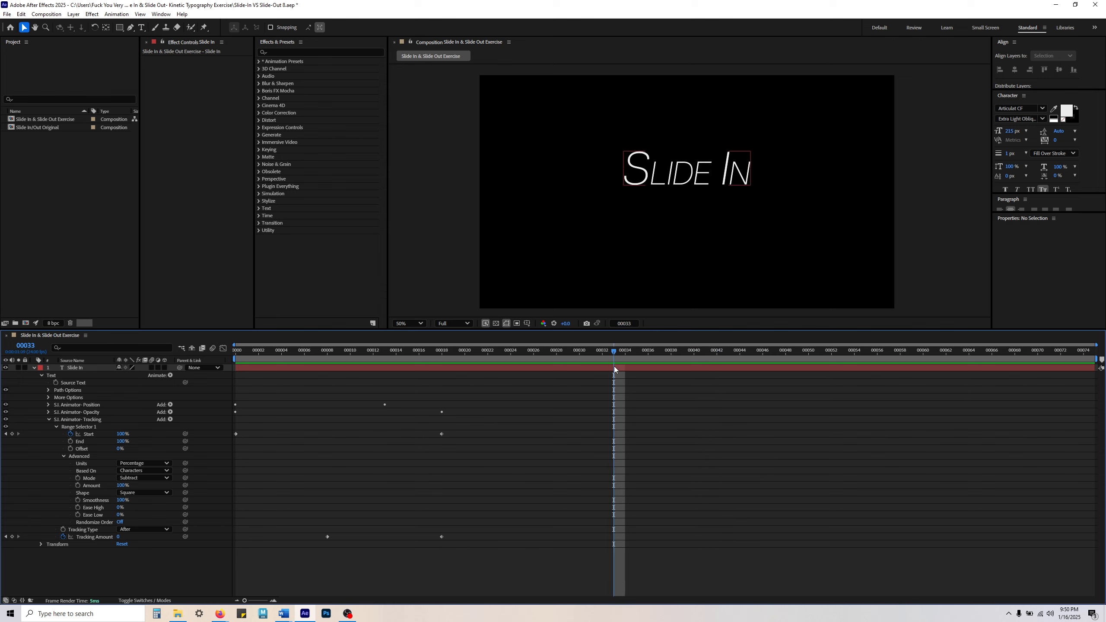
pyautogui.click(611, 367)
pyautogui.press('n')
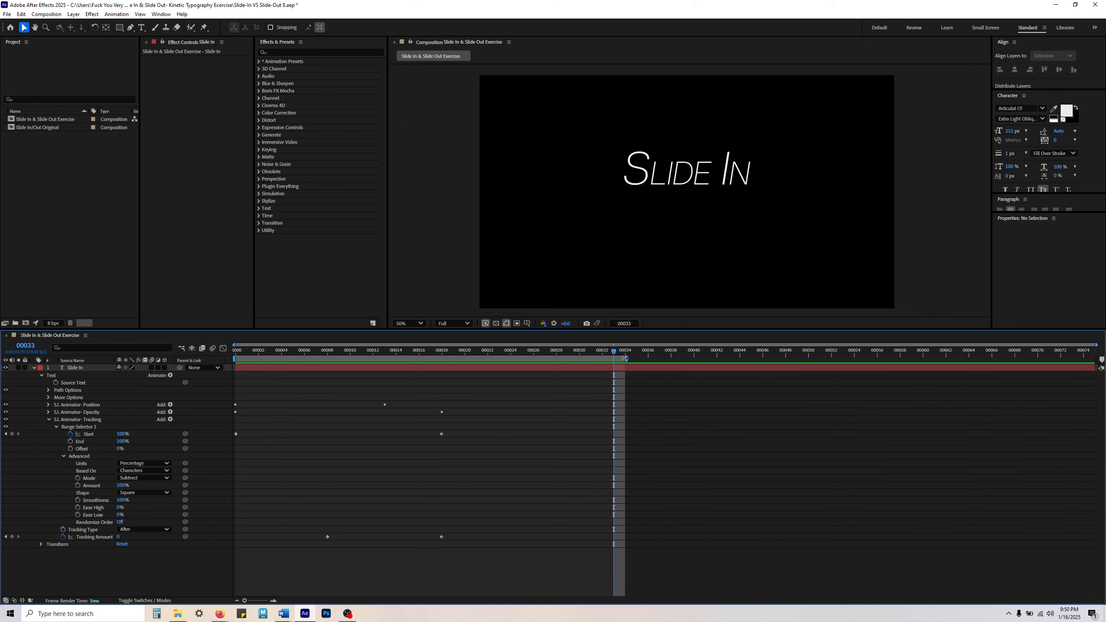
pyautogui.press('space')
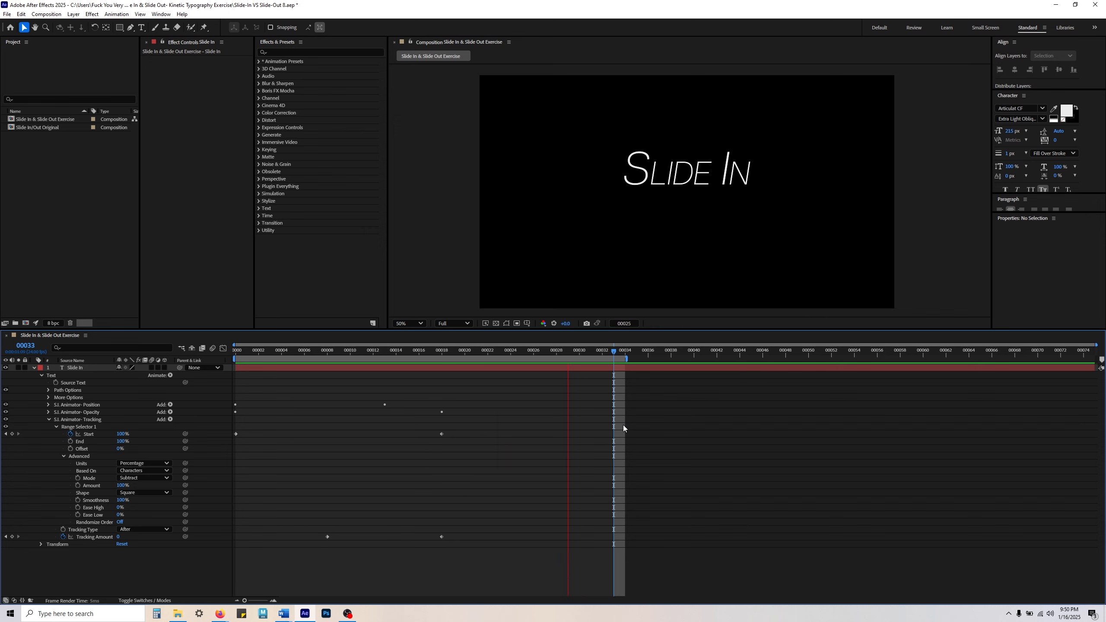
pyautogui.press('space')
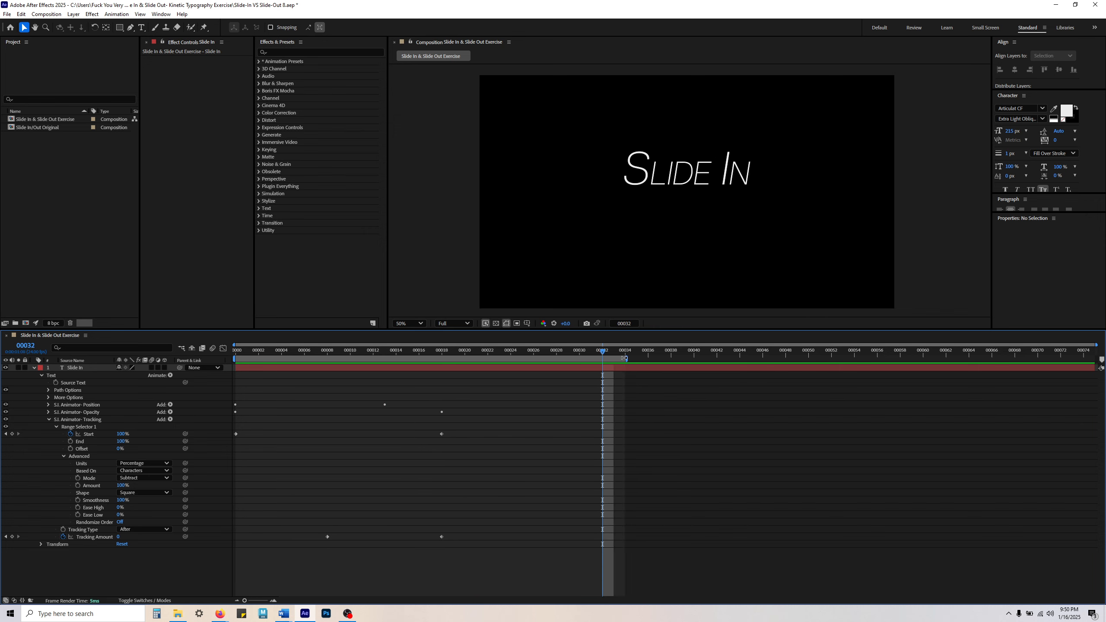
# Step: Shorten the work area to end at about frame 27 and preview the Slide In animation within it
pyautogui.moveTo(649, 356); pyautogui.dragTo(419, 358)
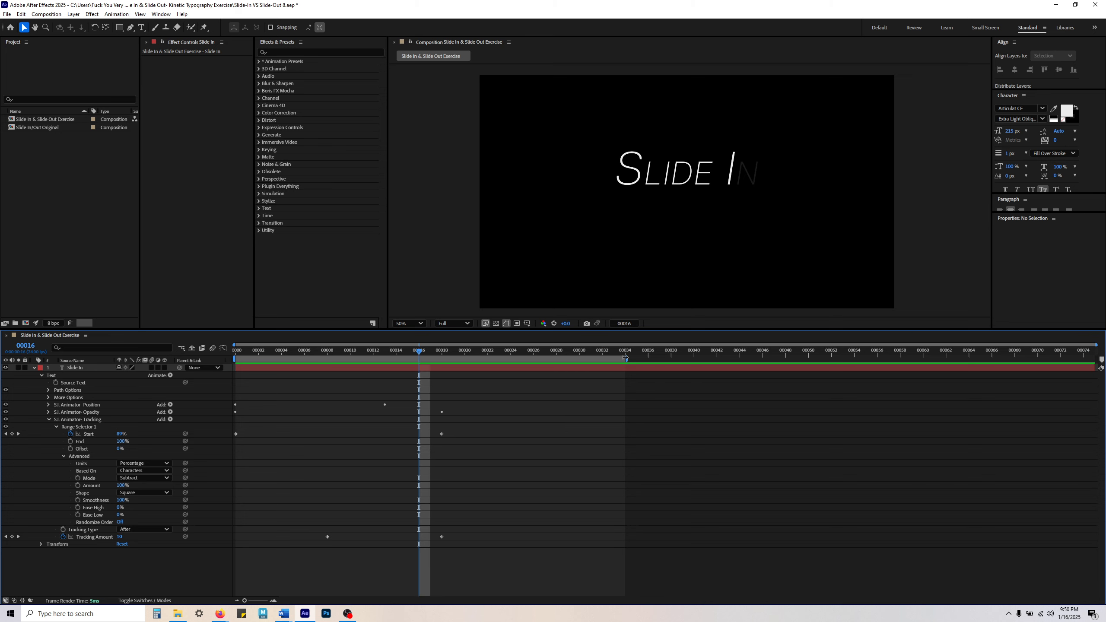
pyautogui.moveTo(625, 358)
pyautogui.mouseDown()
pyautogui.moveTo(1073, 358)
pyautogui.moveTo(1102, 329)
pyautogui.moveTo(740, 358)
pyautogui.moveTo(543, 358)
pyautogui.mouseUp()
pyautogui.press('space')
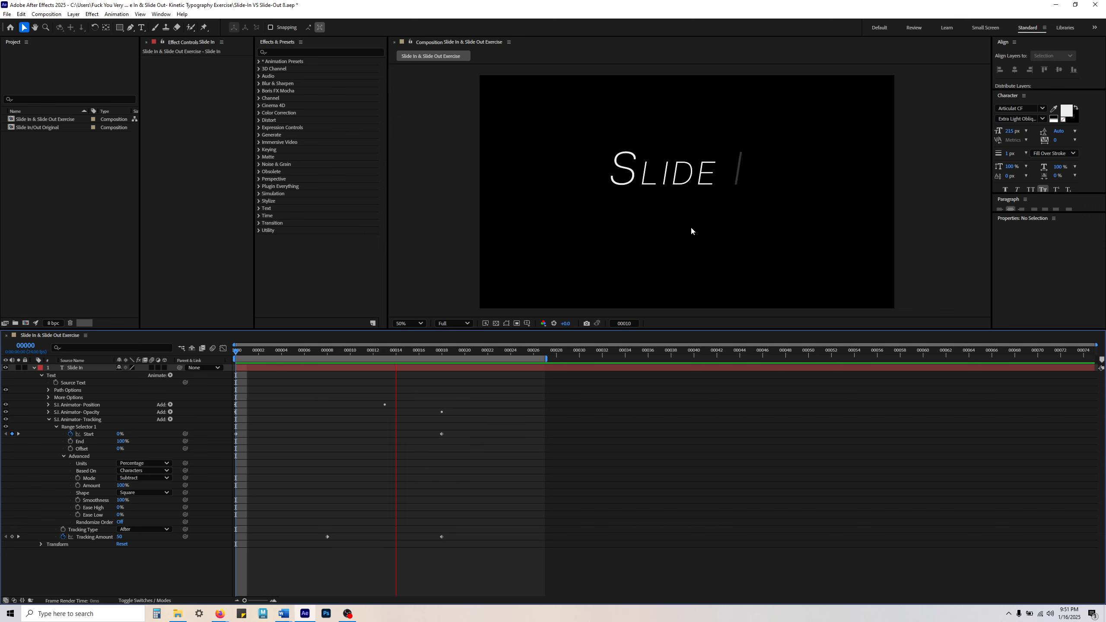
pyautogui.press('space')
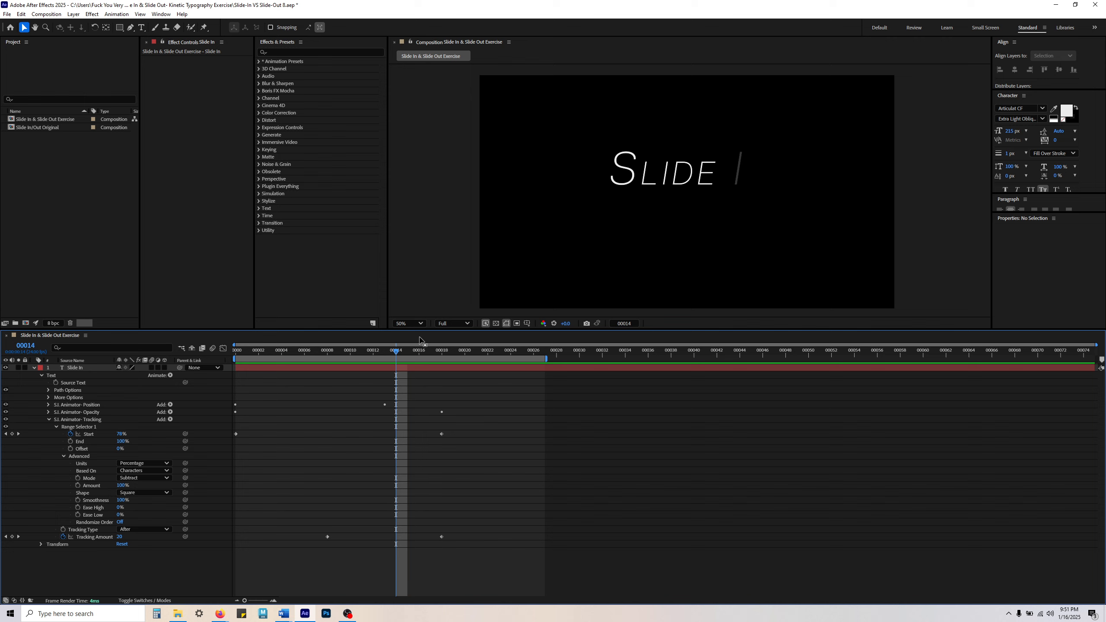
pyautogui.moveTo(394, 351)
pyautogui.mouseDown()
pyautogui.moveTo(290, 351)
pyautogui.moveTo(522, 360)
pyautogui.moveTo(413, 362)
pyautogui.mouseUp()
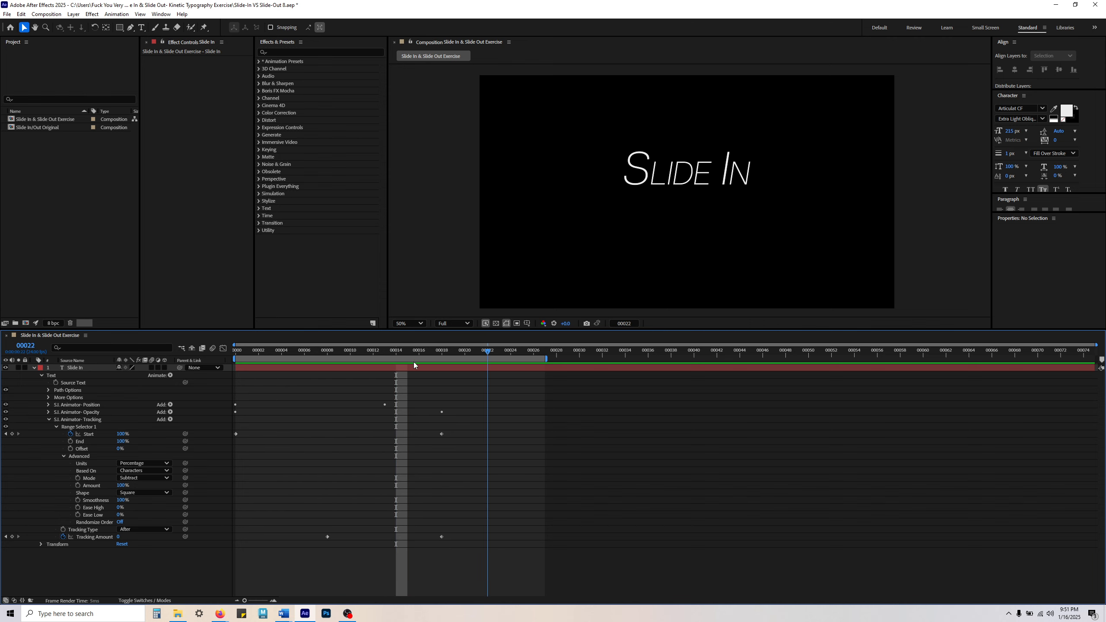
pyautogui.press('space')
pyautogui.press('space')
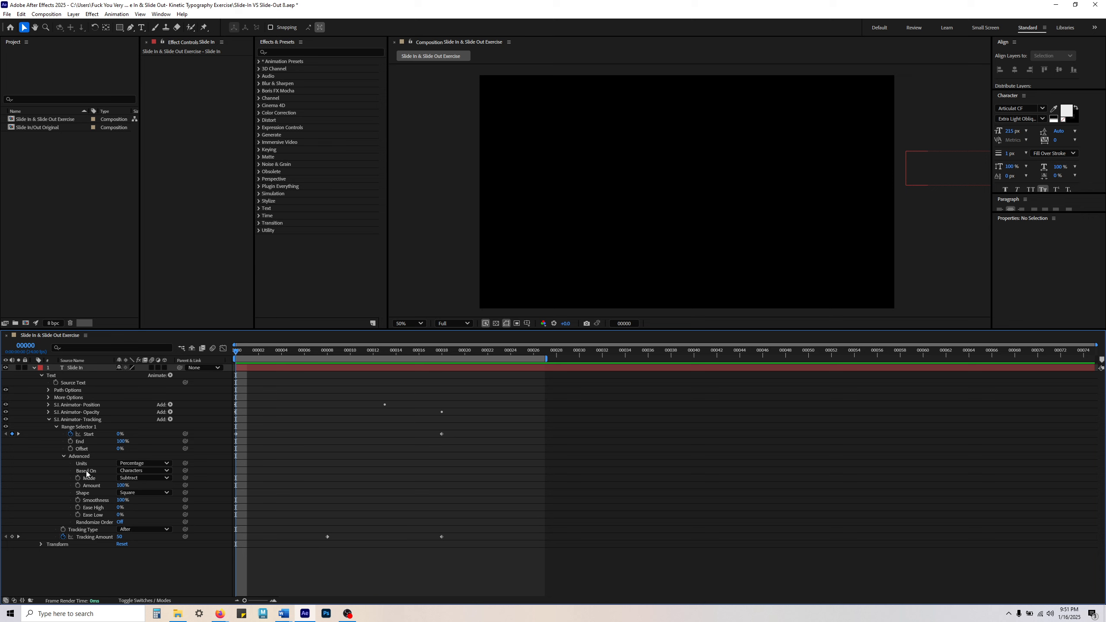
# Step: Review the Tracking range selector's Mode options and the Tracking Amount at frame 8, and replay the animation from frame 0
pyautogui.click(80, 421)
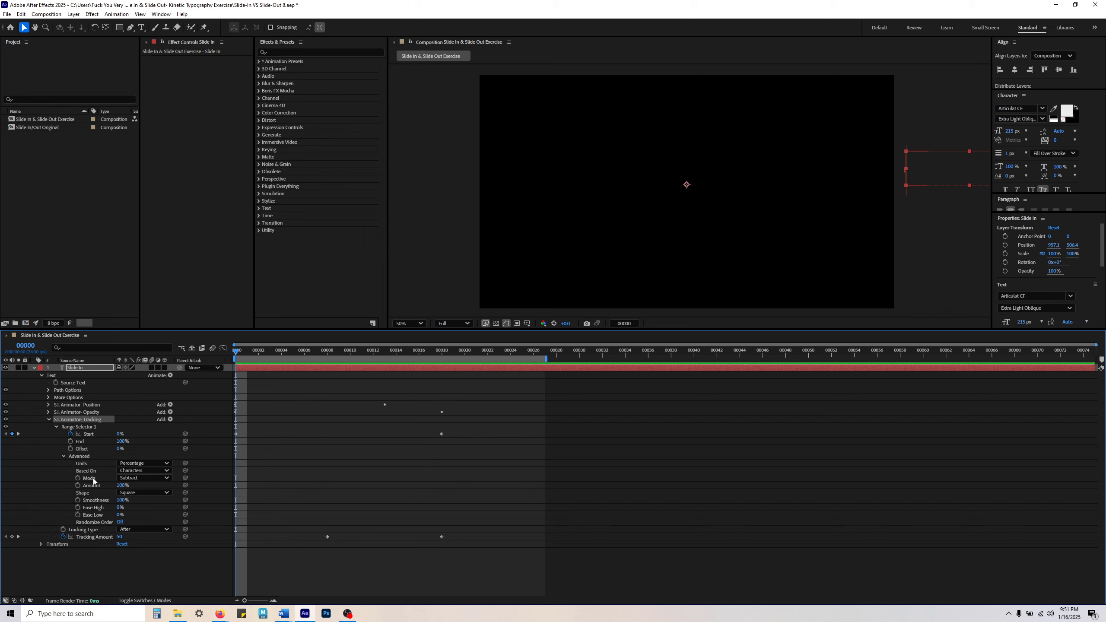
pyautogui.click(140, 479)
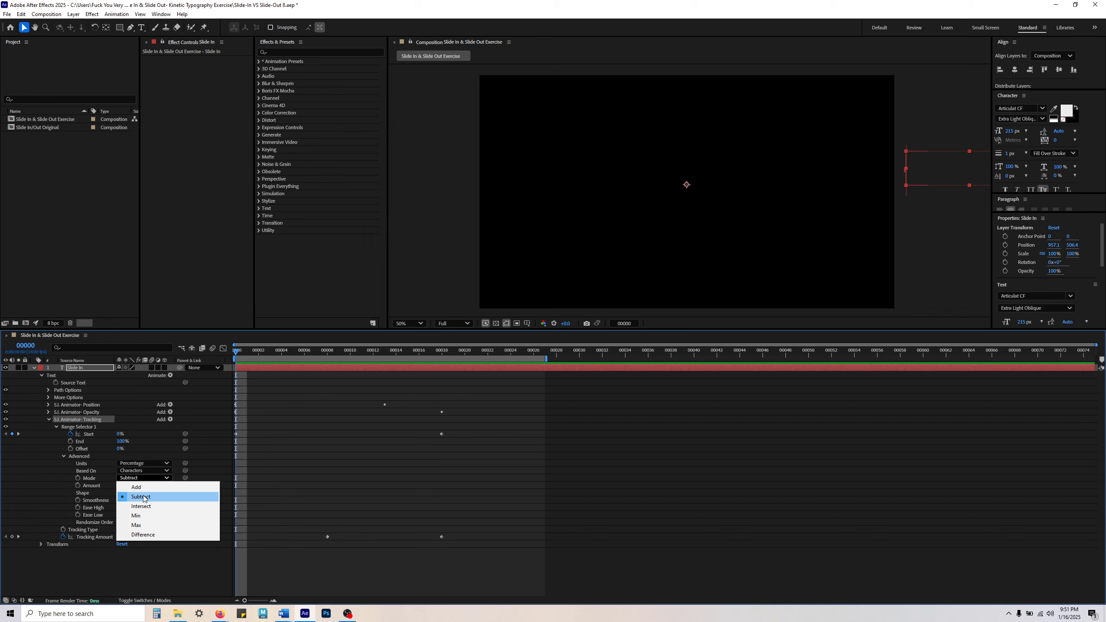
pyautogui.click(342, 465)
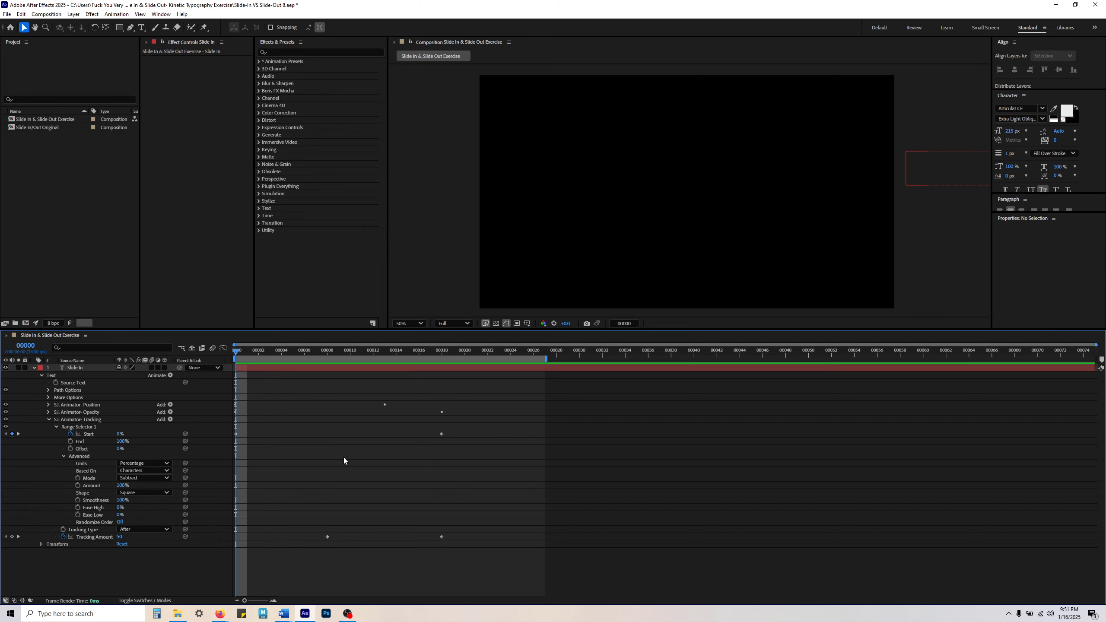
pyautogui.press('space')
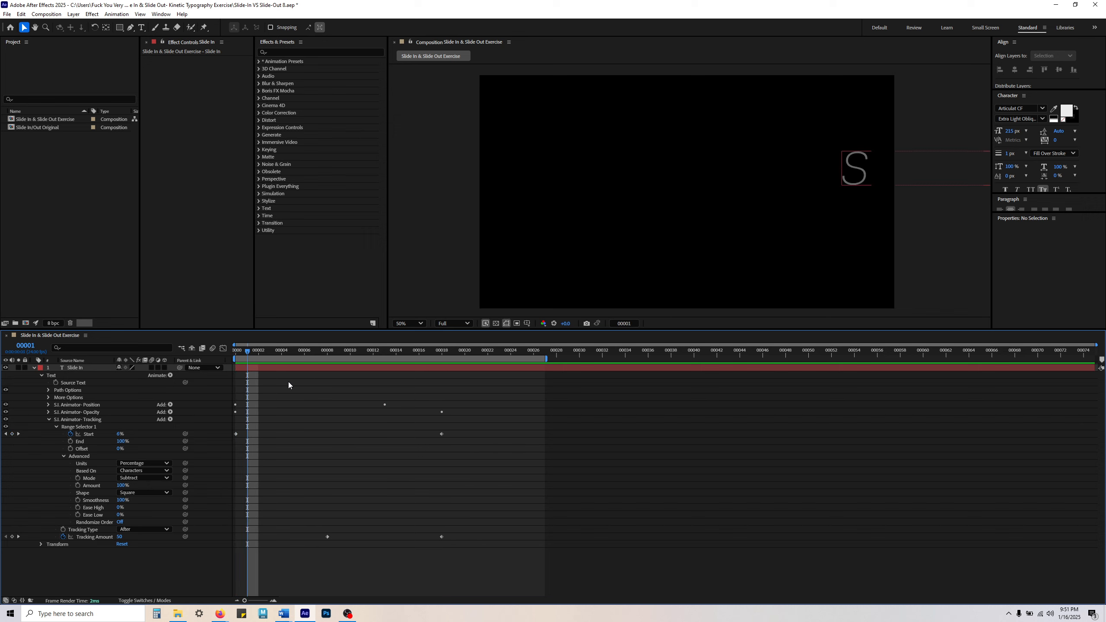
pyautogui.click(96, 536)
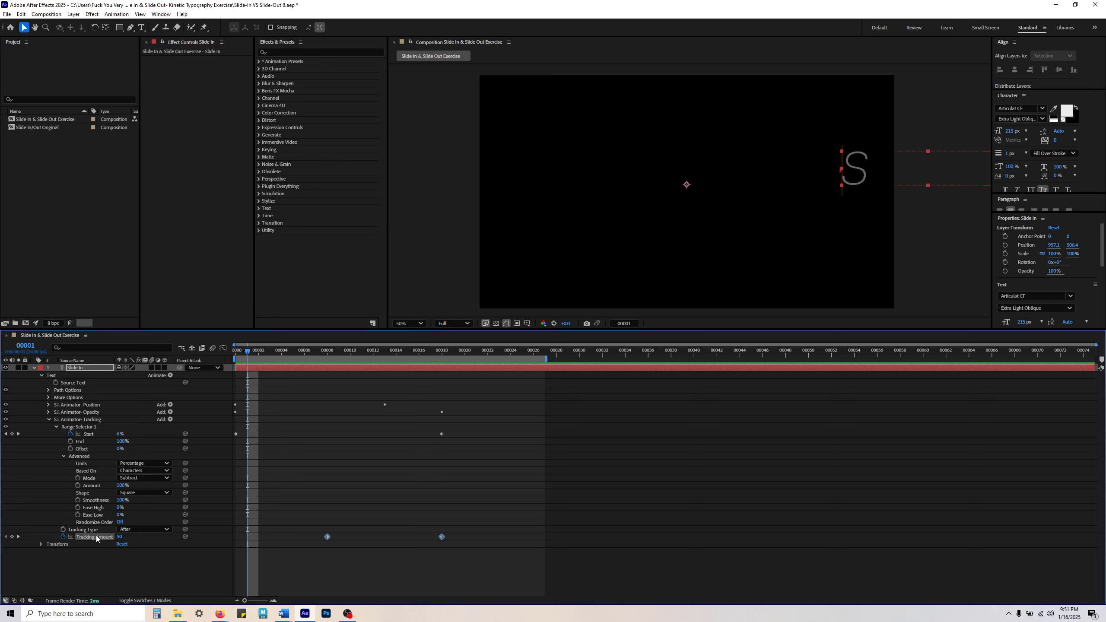
pyautogui.moveTo(255, 357); pyautogui.dragTo(326, 364)
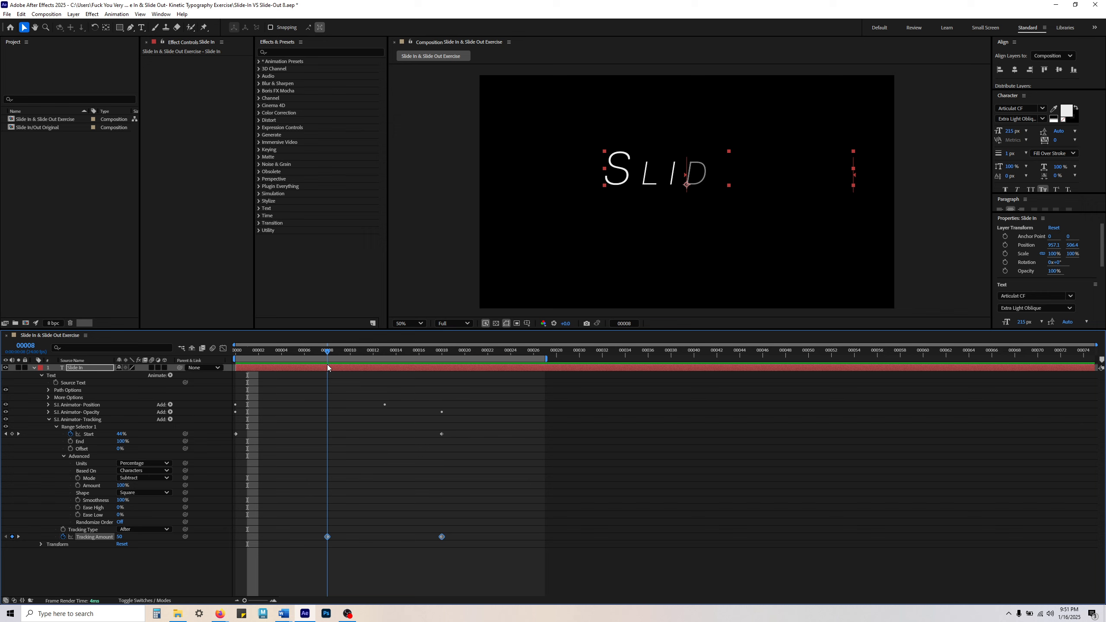
pyautogui.click(346, 469)
pyautogui.moveTo(327, 352); pyautogui.dragTo(235, 357)
pyautogui.press('space')
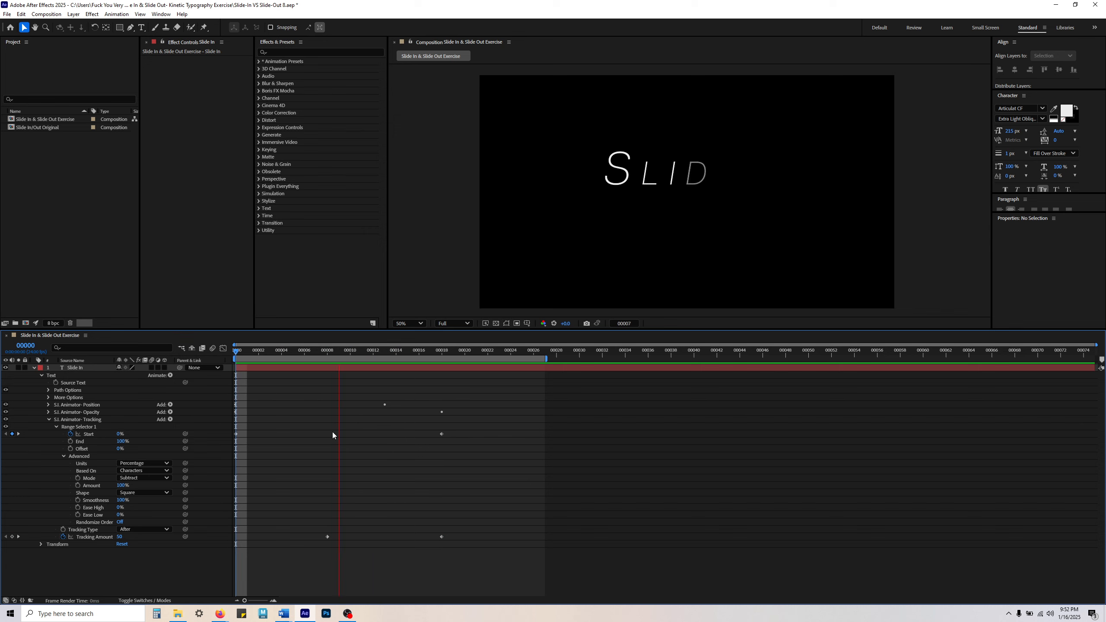
pyautogui.press('space')
# Step: Examine the Tracking Amount at frame 14 and at its frame 18 keyframe, leaving that keyframe selected
pyautogui.moveTo(389, 357)
pyautogui.mouseDown()
pyautogui.moveTo(442, 359)
pyautogui.moveTo(227, 359)
pyautogui.moveTo(398, 373)
pyautogui.mouseUp()
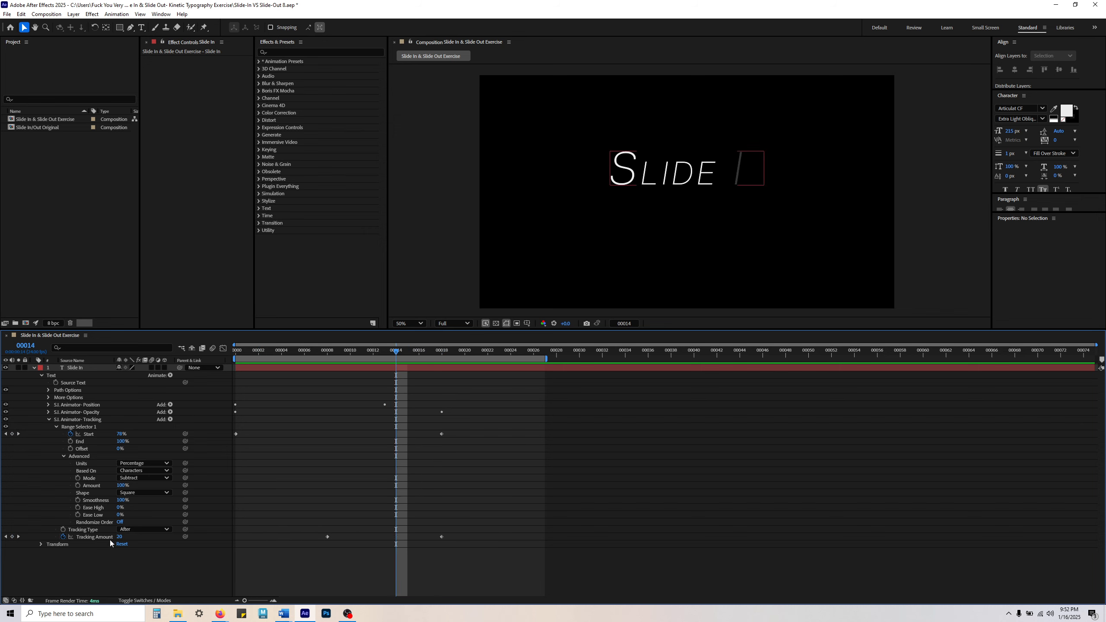
pyautogui.click(100, 537)
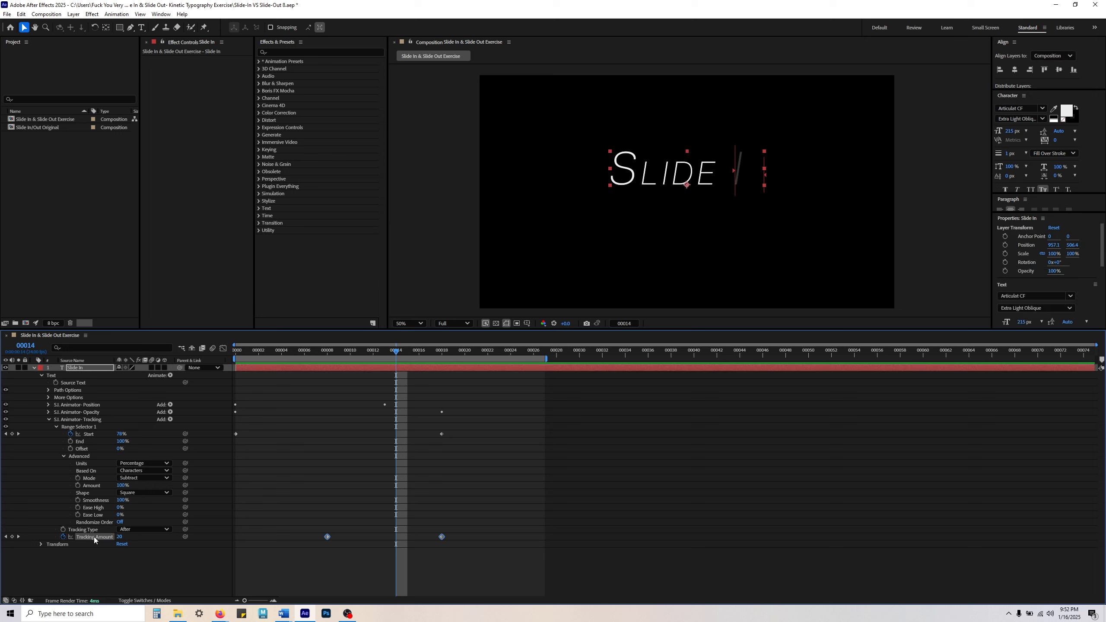
pyautogui.click(433, 553)
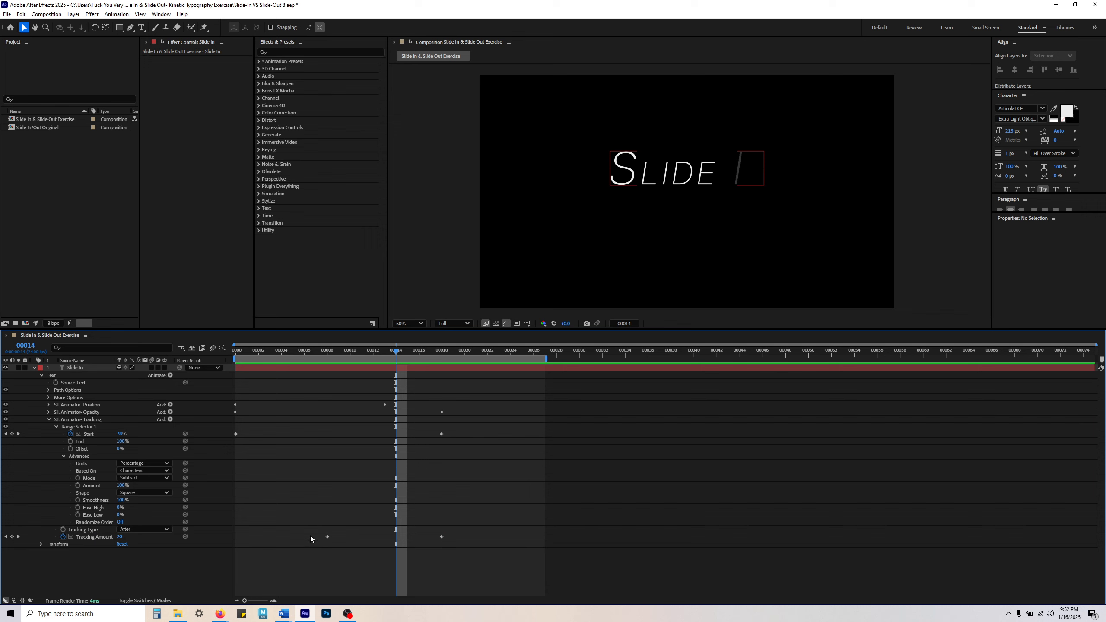
pyautogui.click(90, 538)
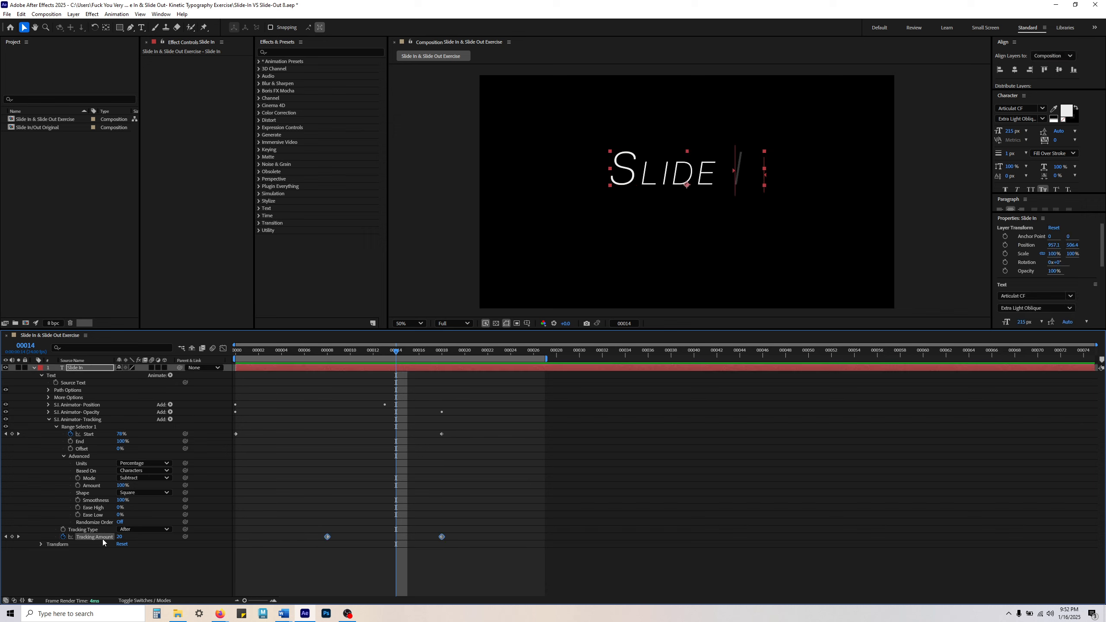
pyautogui.click(397, 559)
pyautogui.click(441, 536)
pyautogui.moveTo(399, 351); pyautogui.dragTo(446, 354)
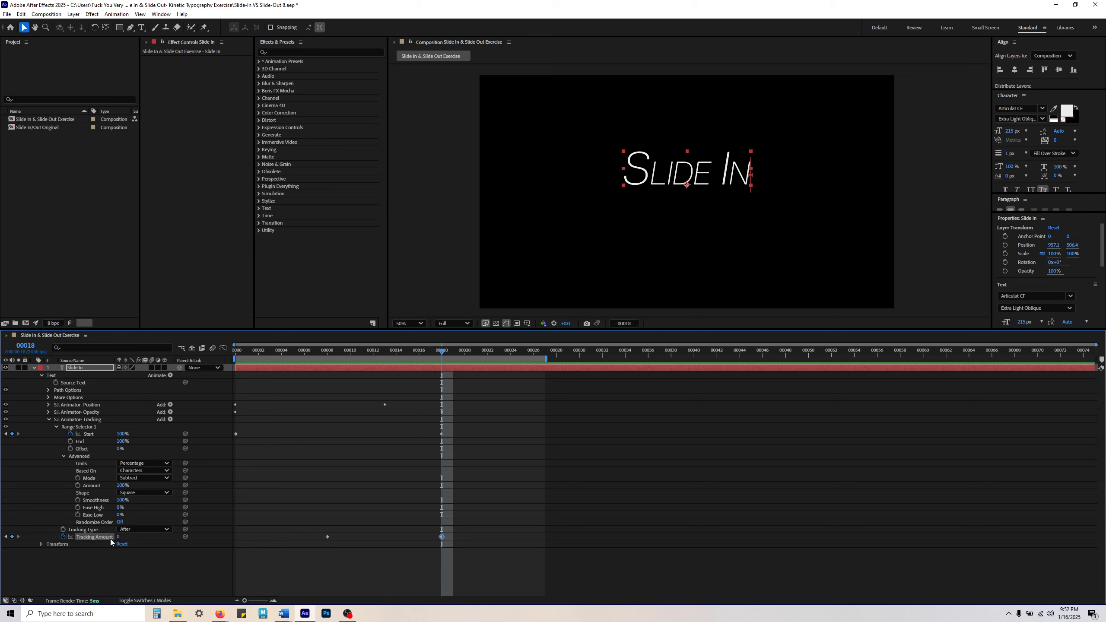
pyautogui.click(281, 461)
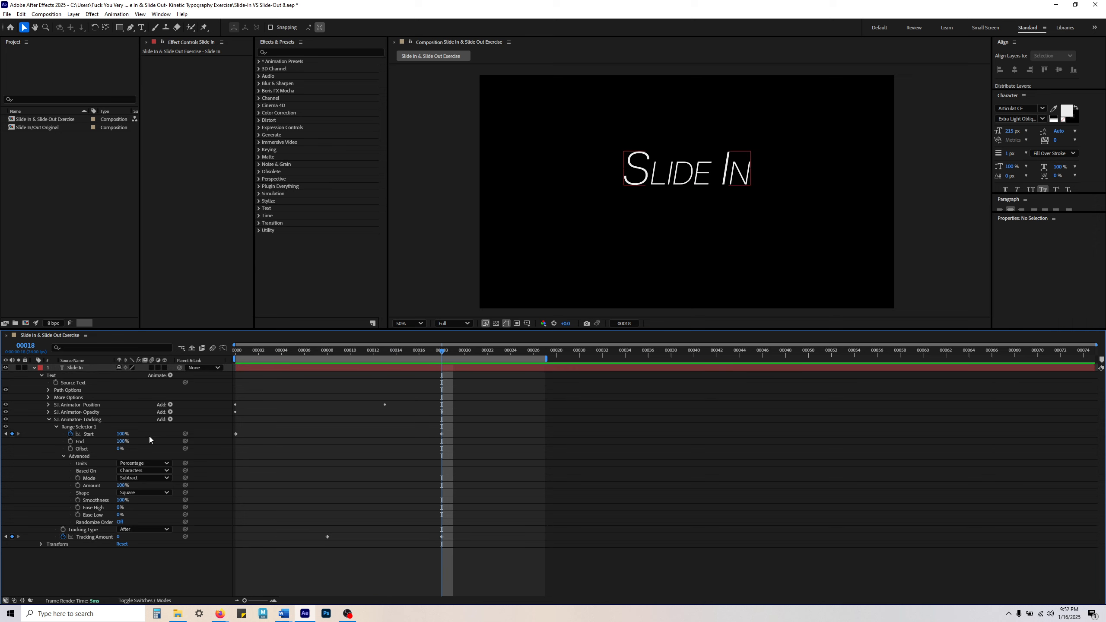
pyautogui.click(441, 537)
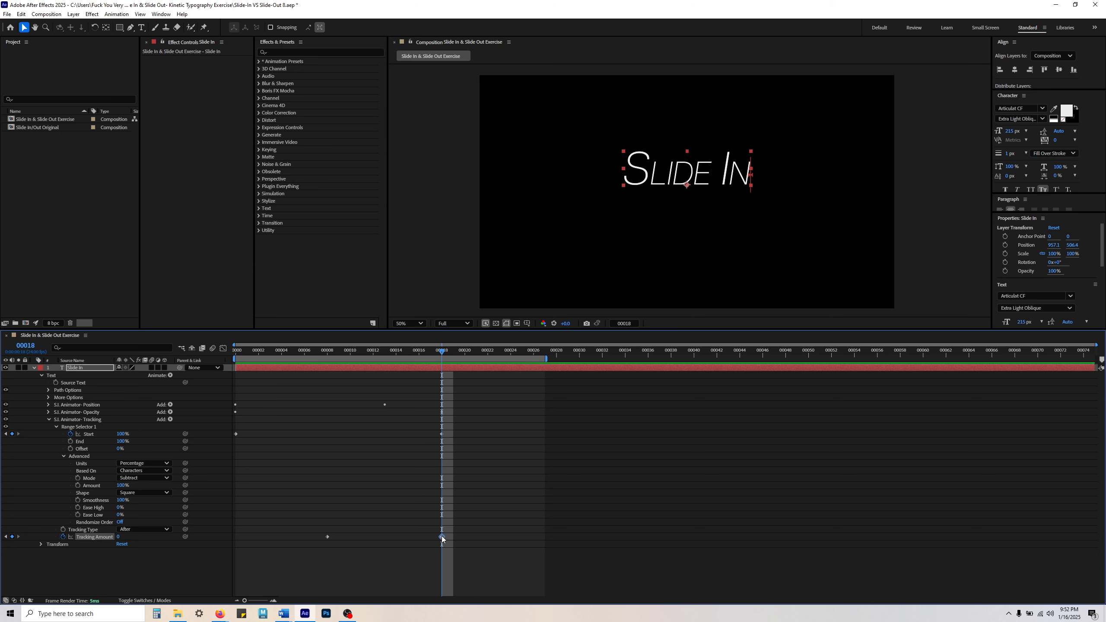
# Step: Try moving the last Tracking Amount keyframe to frame 22 and preview the animation from frame 0
pyautogui.moveTo(441, 537); pyautogui.dragTo(486, 545)
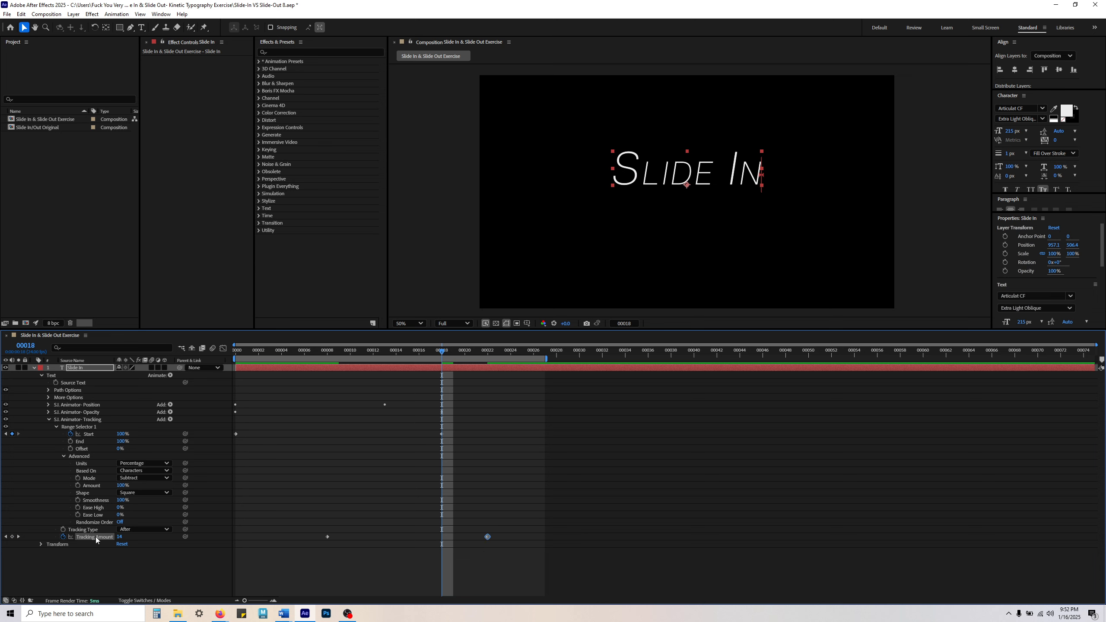
pyautogui.moveTo(438, 352); pyautogui.dragTo(397, 366)
pyautogui.press('Home')
pyautogui.press('space')
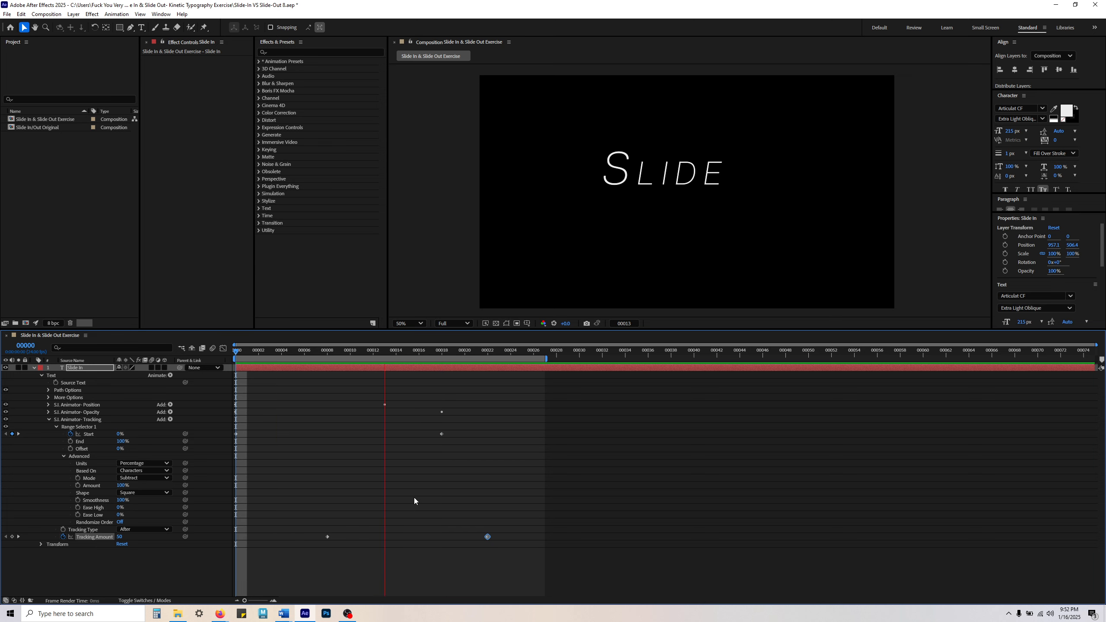
pyautogui.press('space')
# Step: Move the last Tracking Amount keyframe to frame 14 and replay the slide-in from frame 0
pyautogui.moveTo(487, 537); pyautogui.dragTo(386, 541)
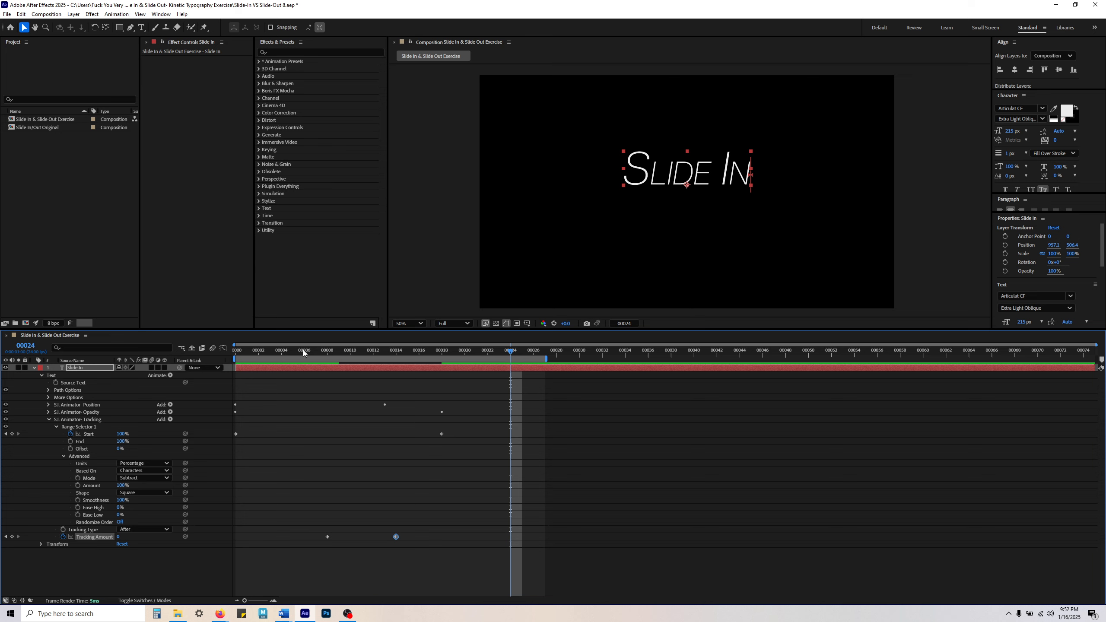
pyautogui.press('space')
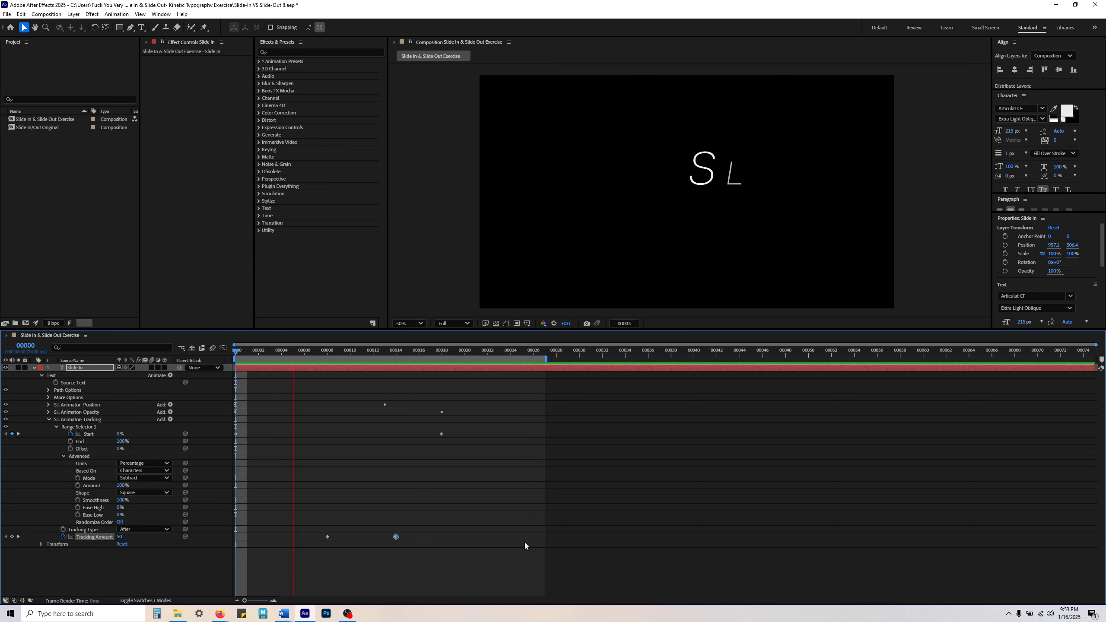
pyautogui.press('space')
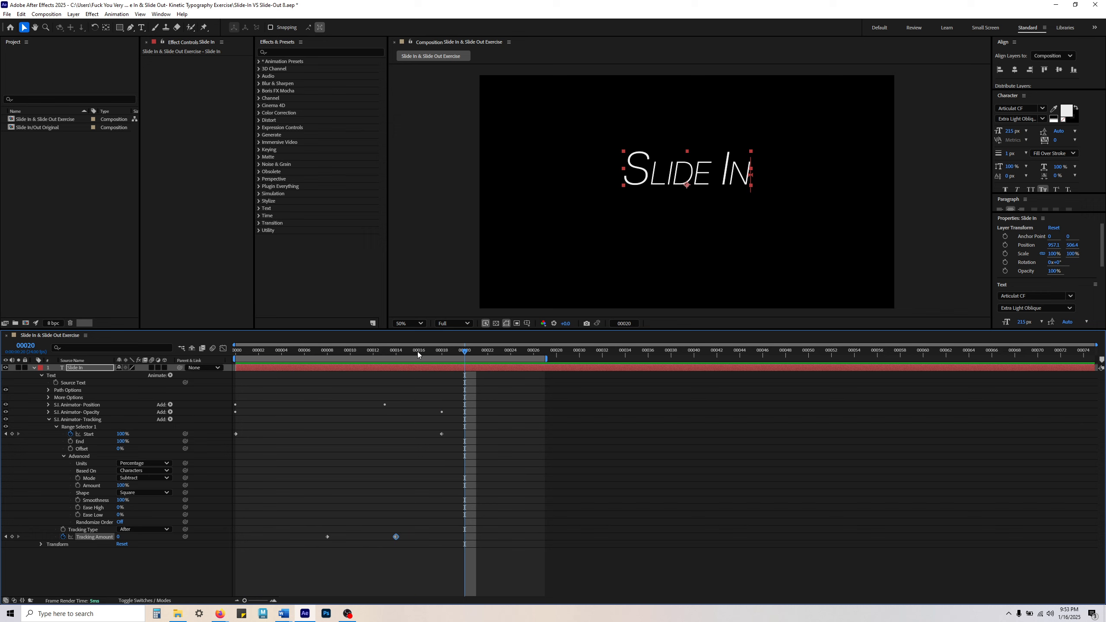
pyautogui.press('Home')
pyautogui.press('space')
pyautogui.press('space')
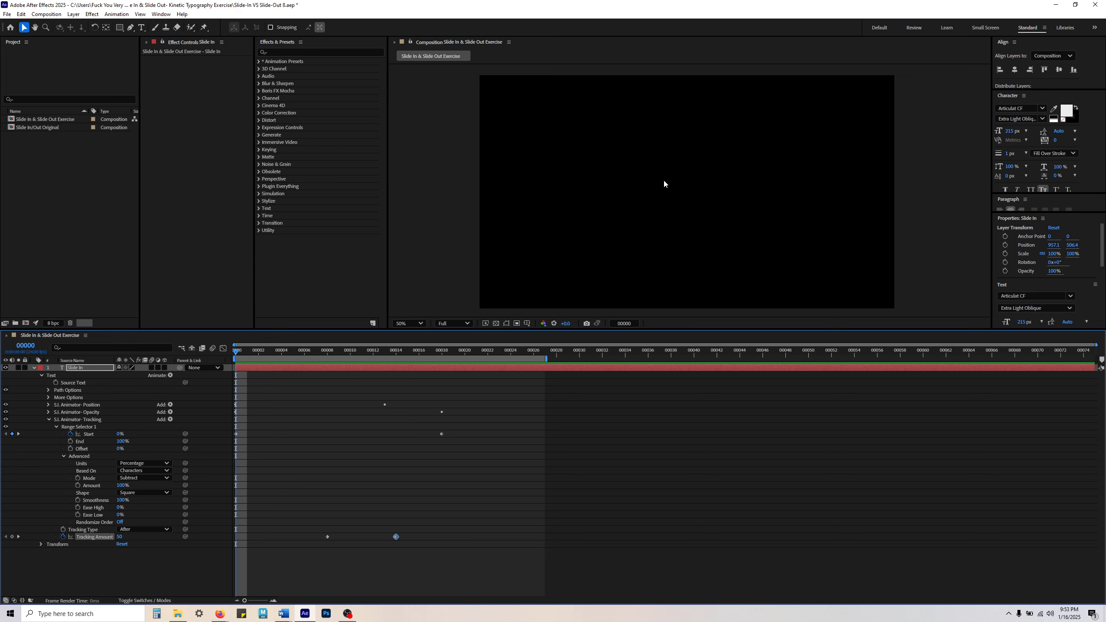
pyautogui.press('space')
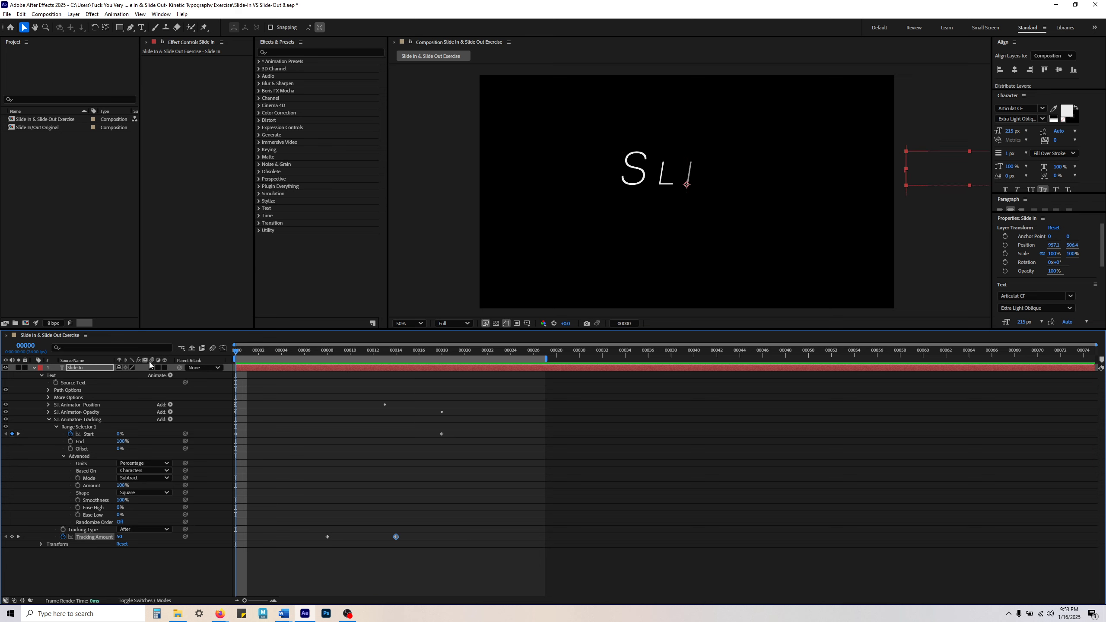
pyautogui.press('space')
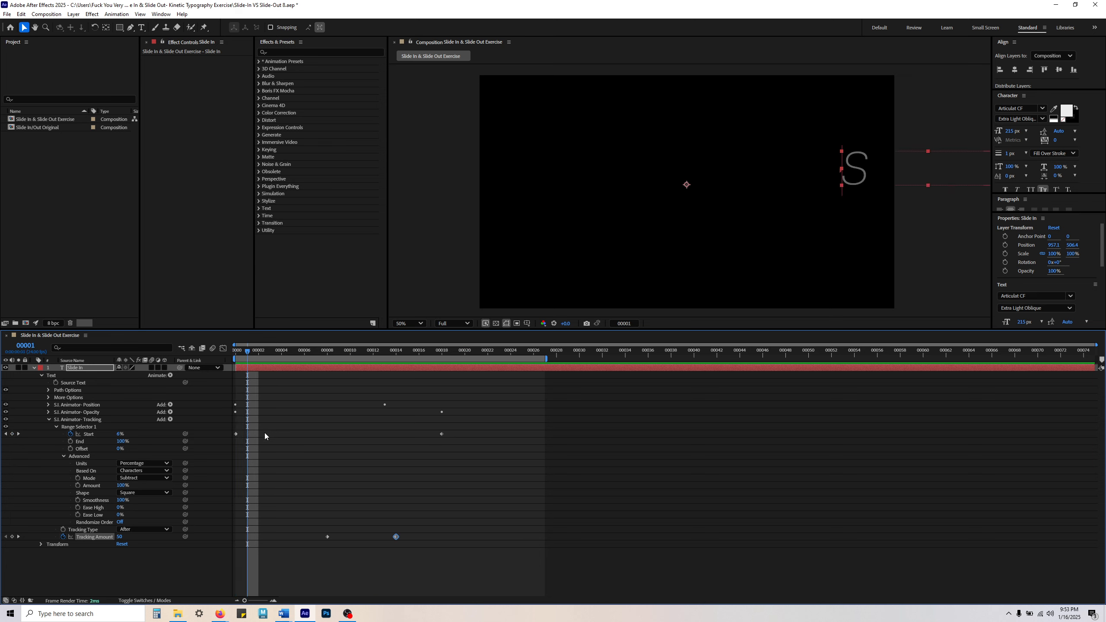
# Step: Examine the Position and Opacity animators' timing by scrubbing the timeline to frame 18 and past it to frame 29
pyautogui.click(85, 404)
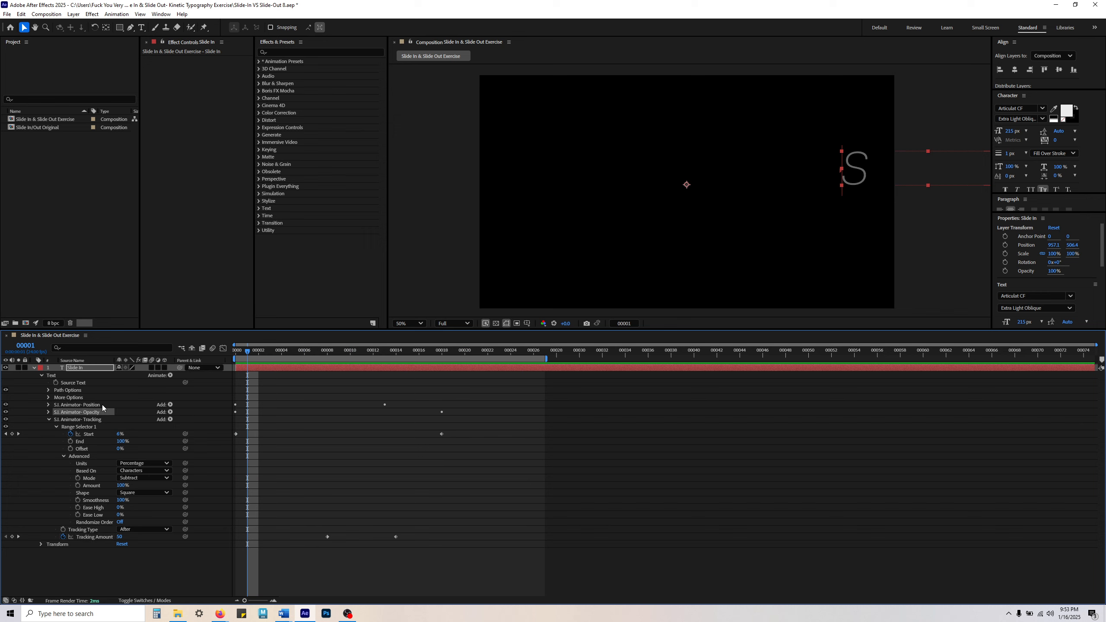
pyautogui.keyDown('shift'); pyautogui.click(97, 405); pyautogui.keyUp('shift')
pyautogui.moveTo(324, 349); pyautogui.dragTo(441, 373)
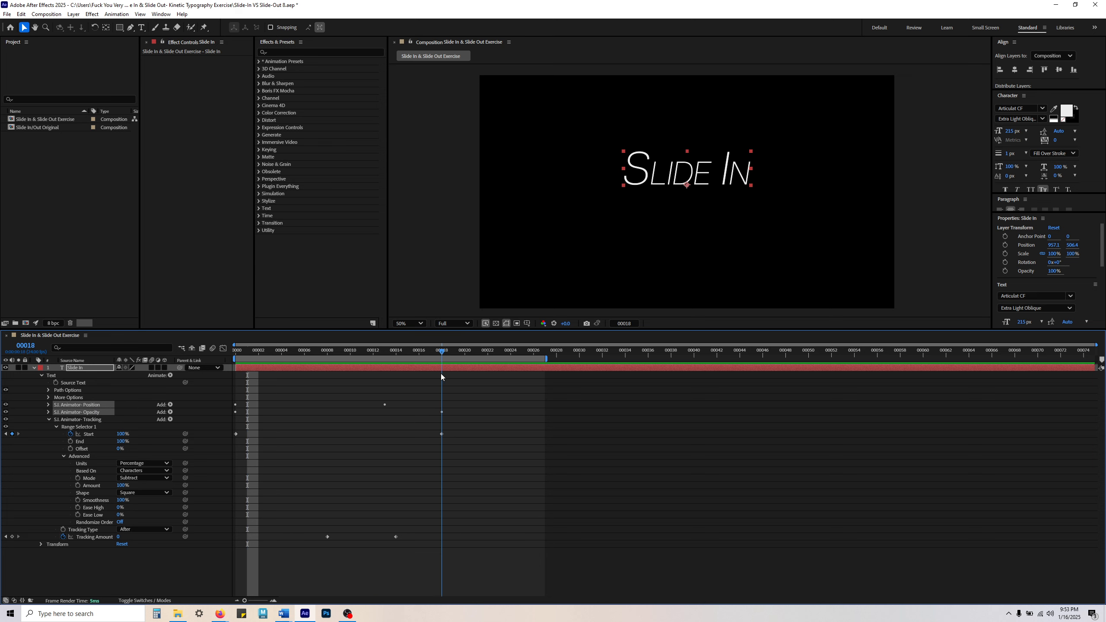
pyautogui.click(336, 421)
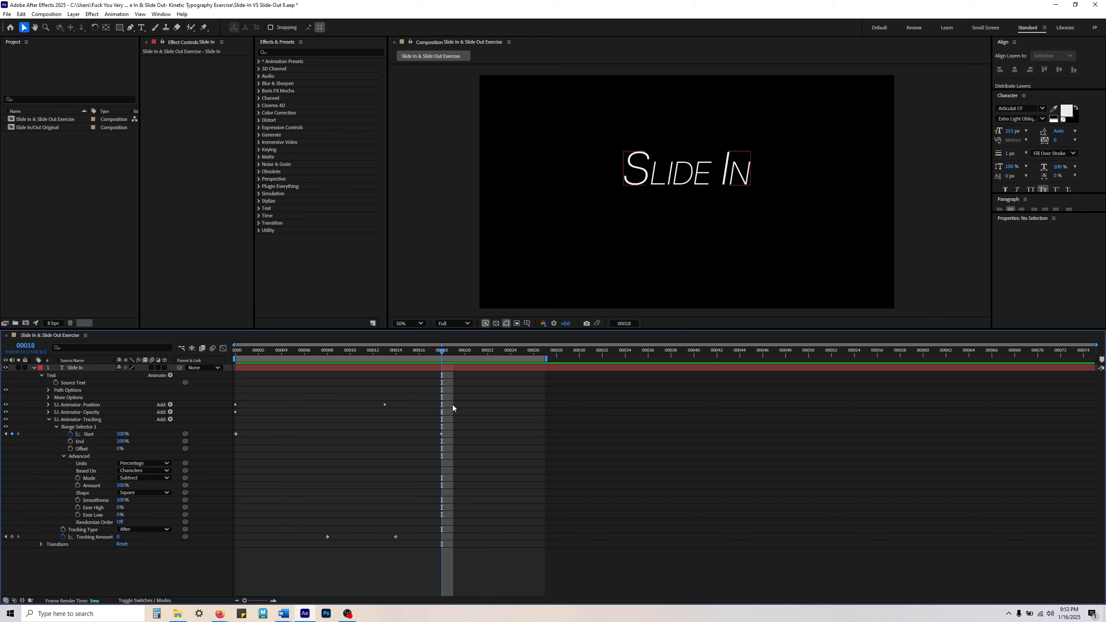
pyautogui.moveTo(449, 354); pyautogui.dragTo(563, 372)
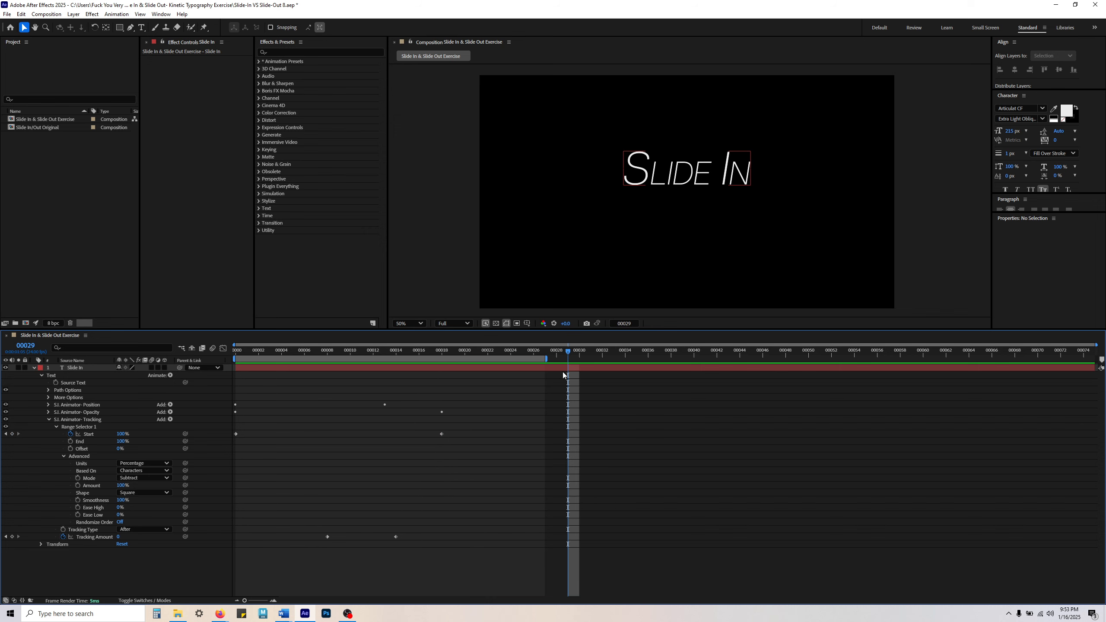
pyautogui.click(441, 434)
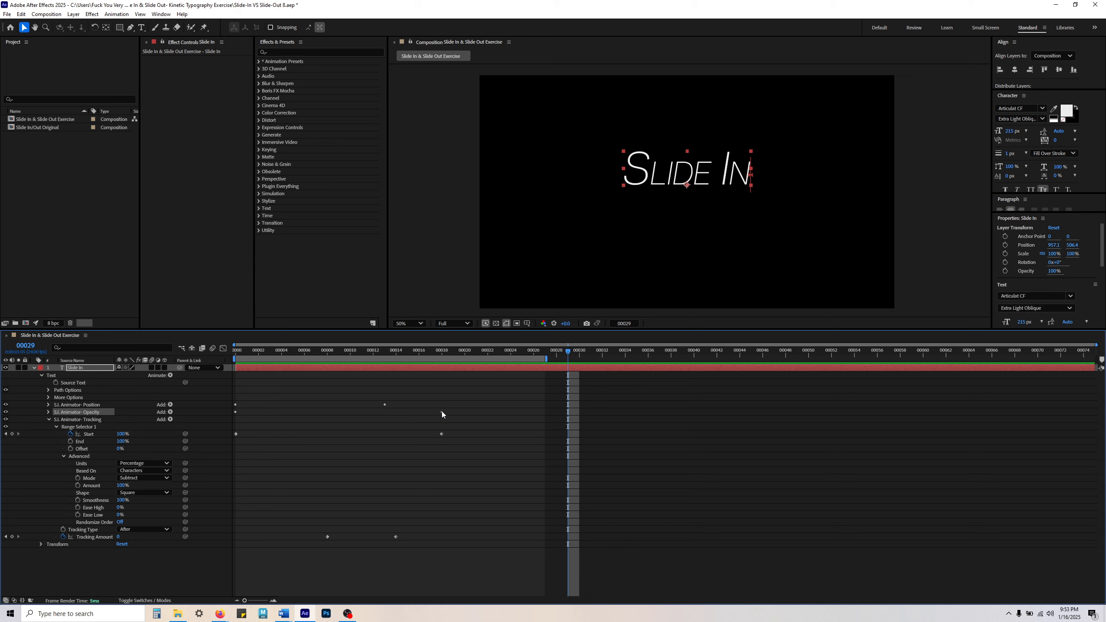
pyautogui.moveTo(406, 354); pyautogui.dragTo(436, 367)
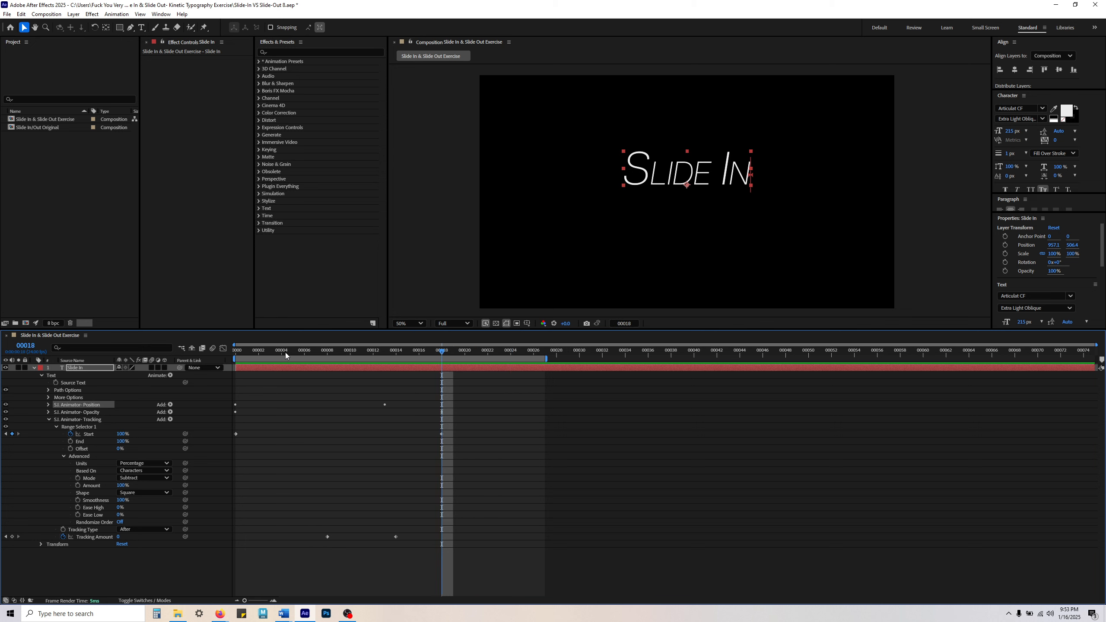
# Step: Compare the Position animator up to its frame 13 keyframe with the Opacity animator up to its frame 18 keyframe
pyautogui.moveTo(285, 353); pyautogui.dragTo(388, 368)
pyautogui.press('space')
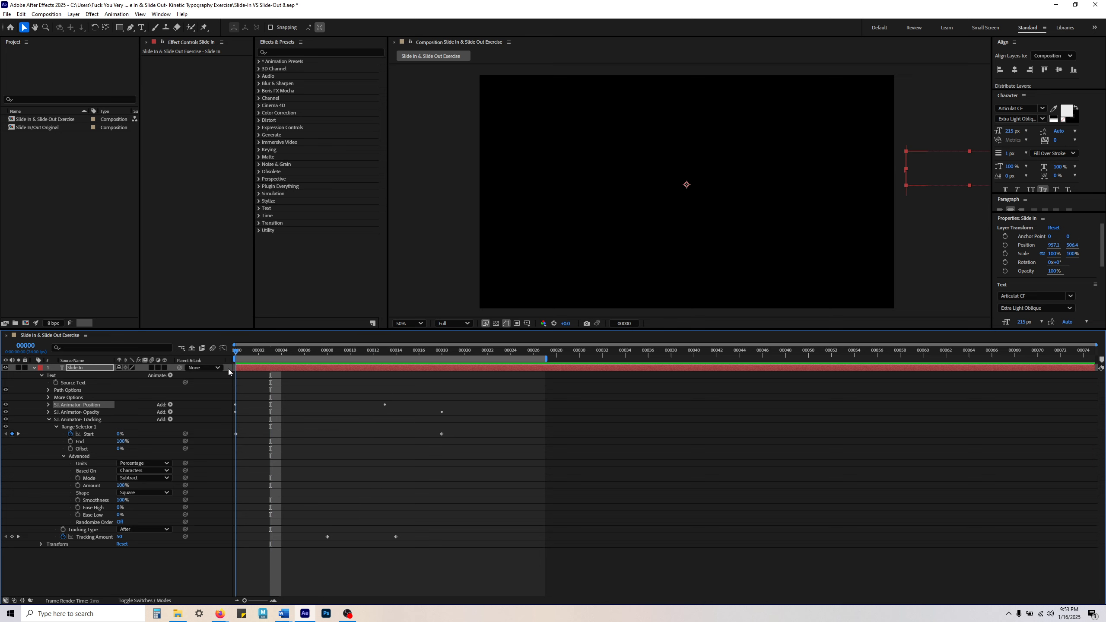
pyautogui.press('space')
pyautogui.click(121, 411)
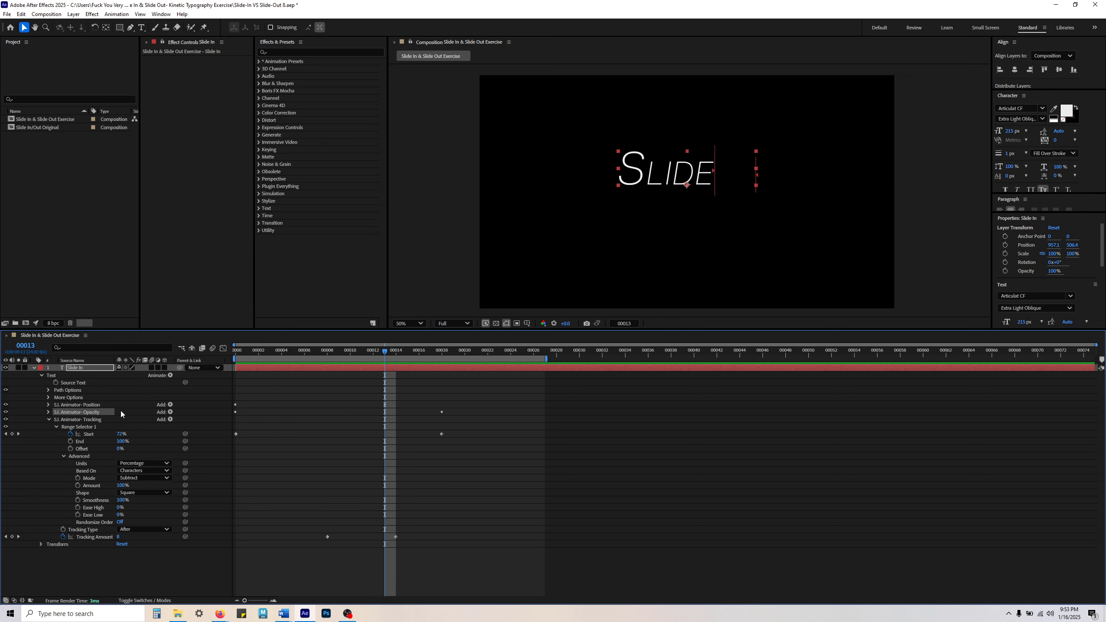
pyautogui.moveTo(385, 353); pyautogui.dragTo(442, 361)
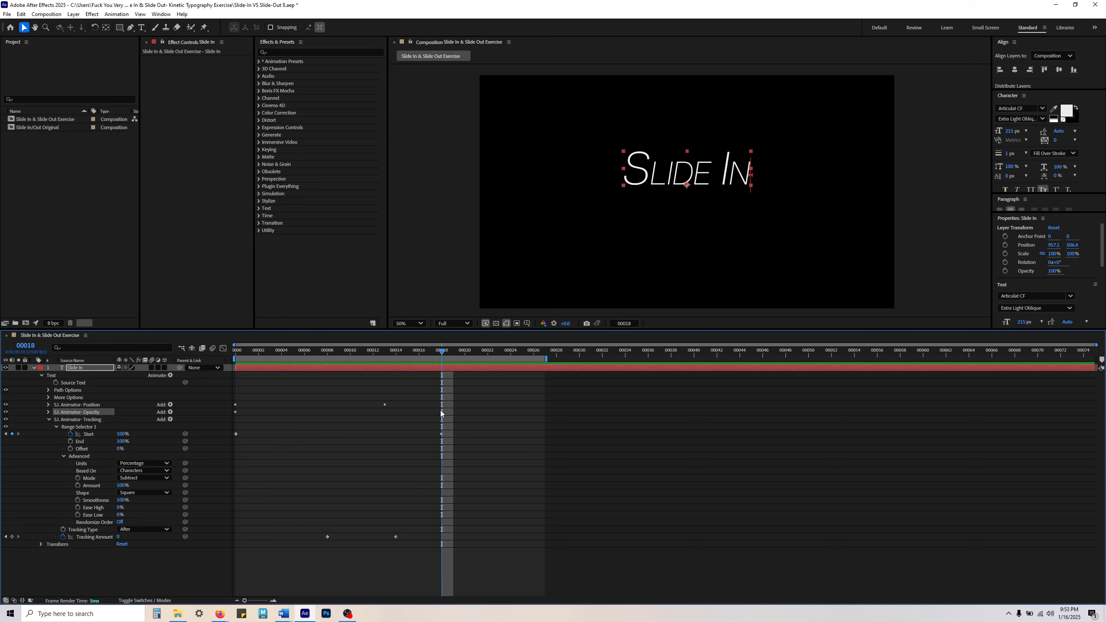
# Step: Select both Tracking Amount keyframes of the Tracking animator and preview the slide-in from frame 0
pyautogui.click(123, 420)
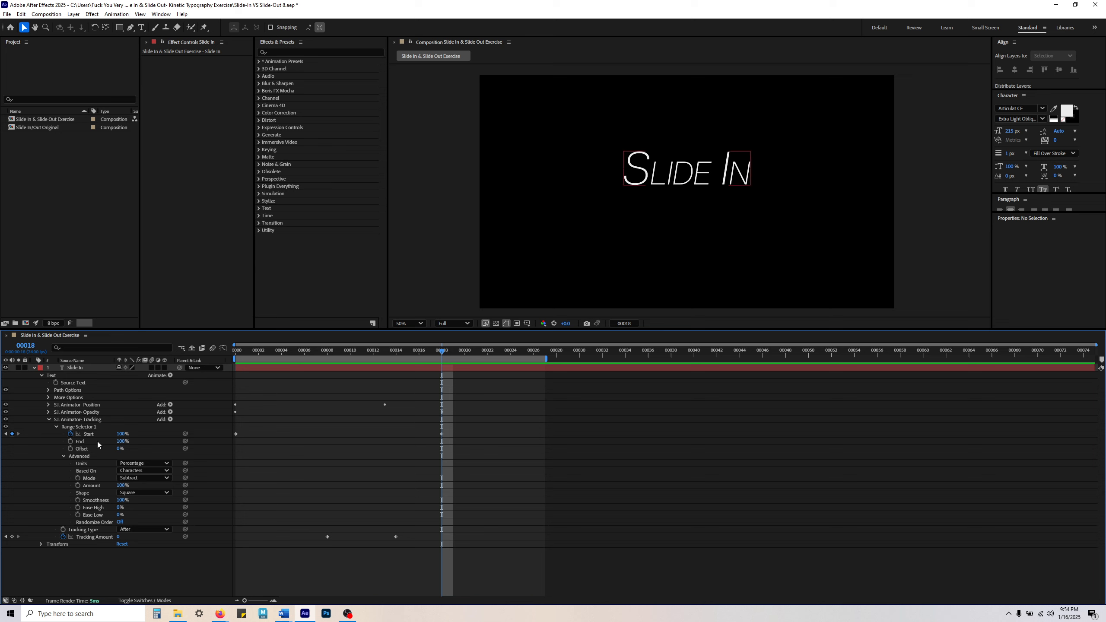
pyautogui.click(97, 420)
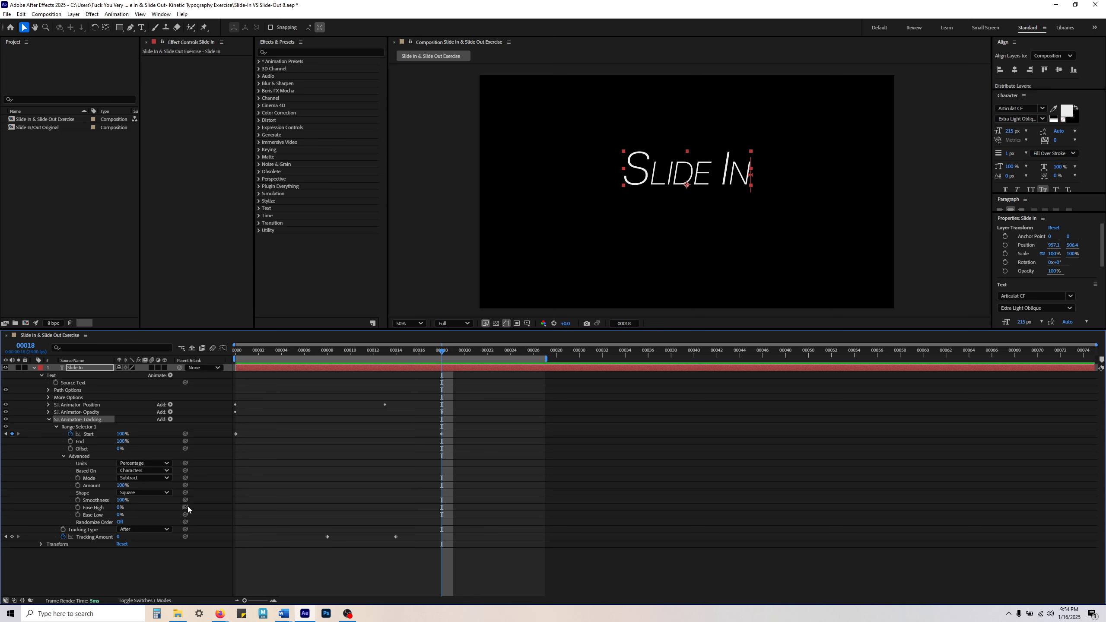
pyautogui.moveTo(320, 529); pyautogui.dragTo(425, 542)
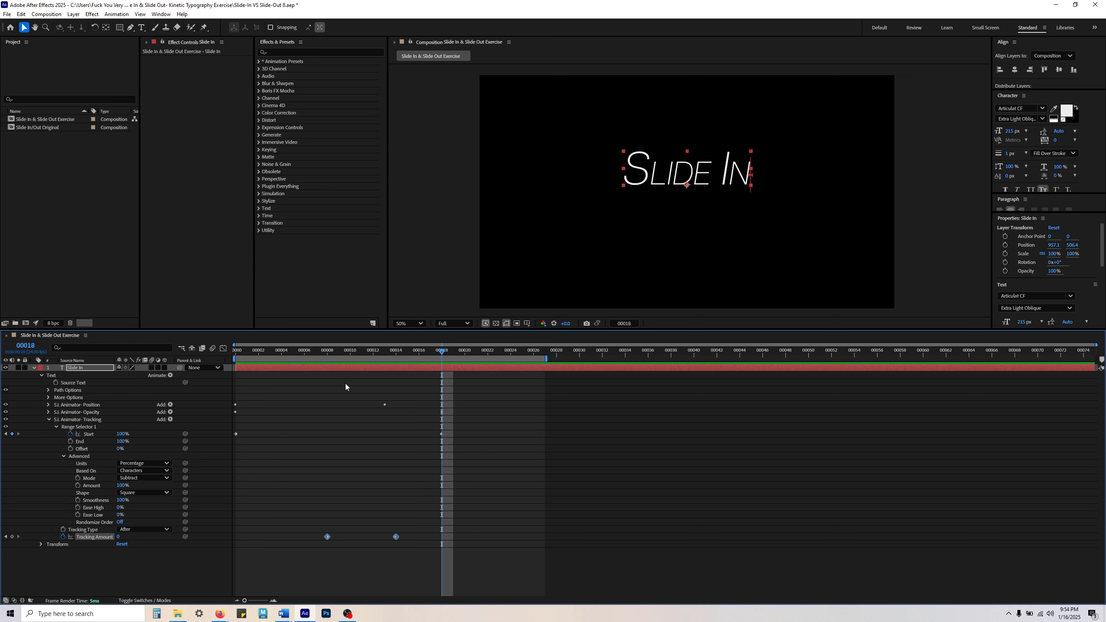
pyautogui.press('space')
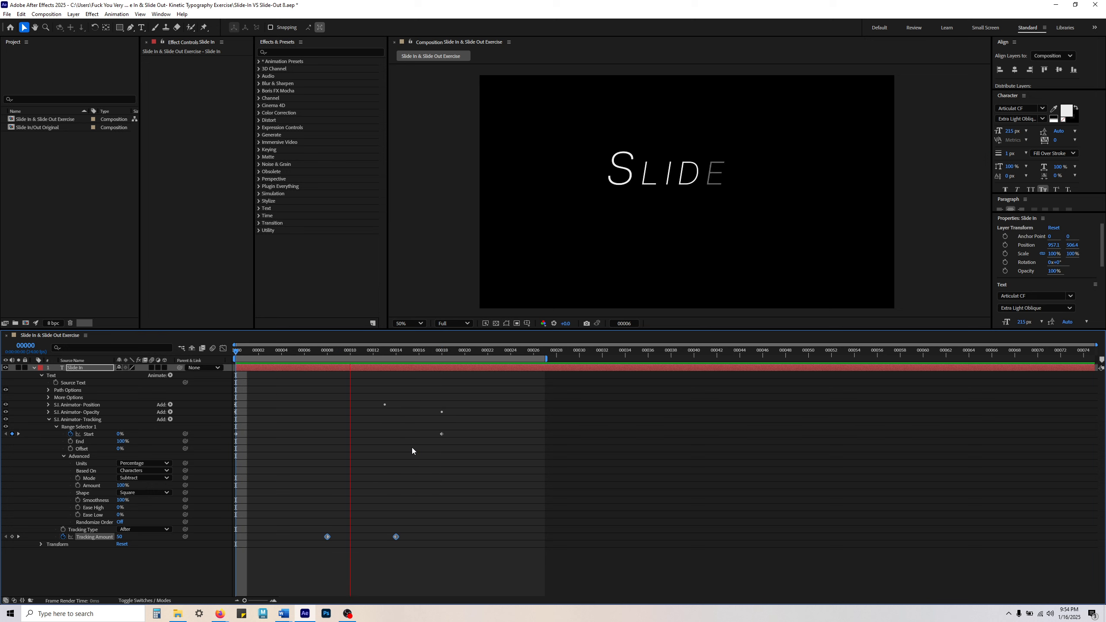
pyautogui.press('space')
# Step: Move the first Tracking Amount keyframe from frame 8 to frame 4
pyautogui.click(326, 537)
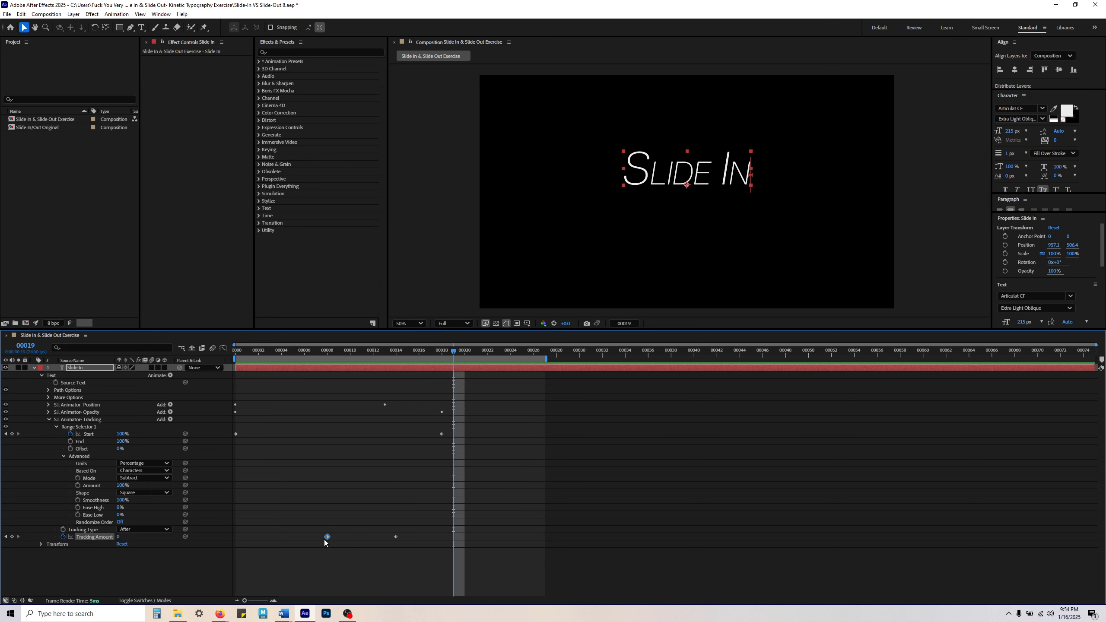
pyautogui.click(327, 354)
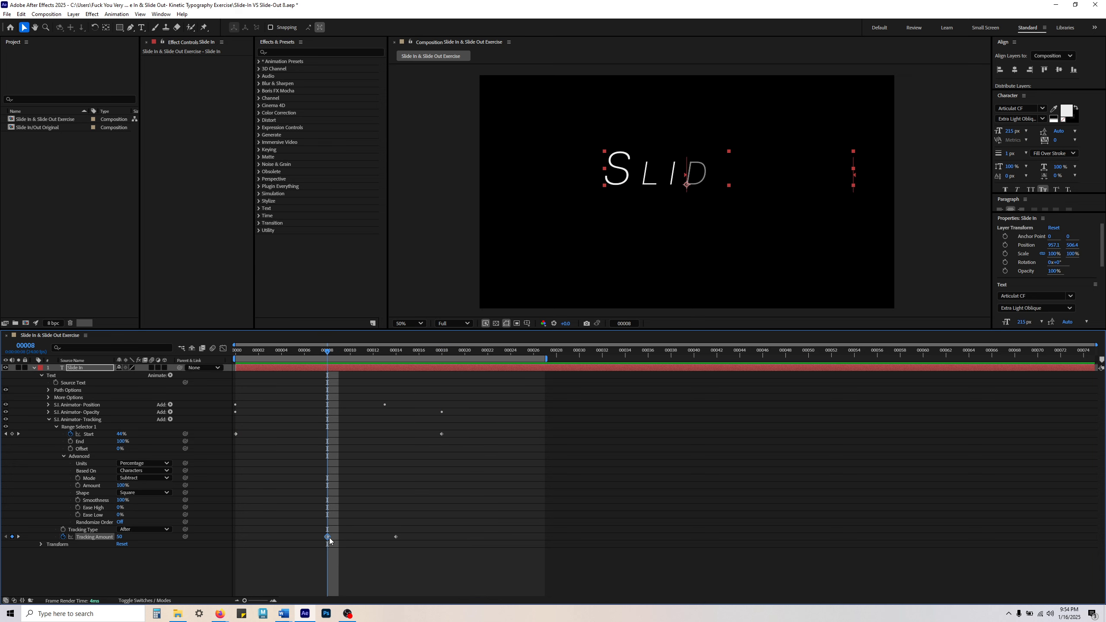
pyautogui.moveTo(327, 537); pyautogui.dragTo(280, 537)
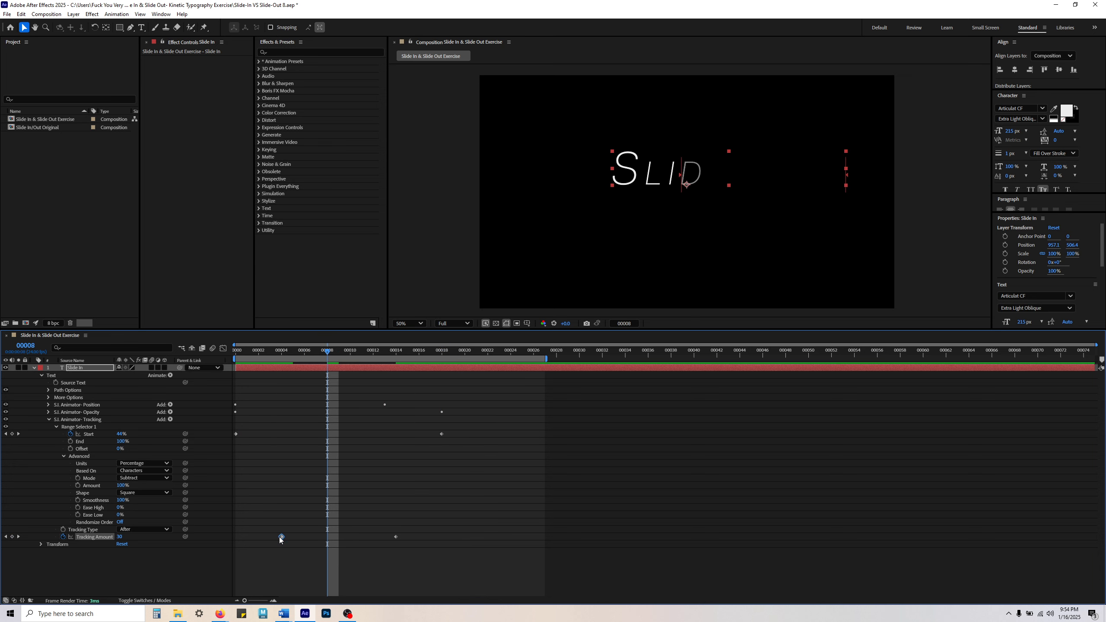
pyautogui.click(300, 589)
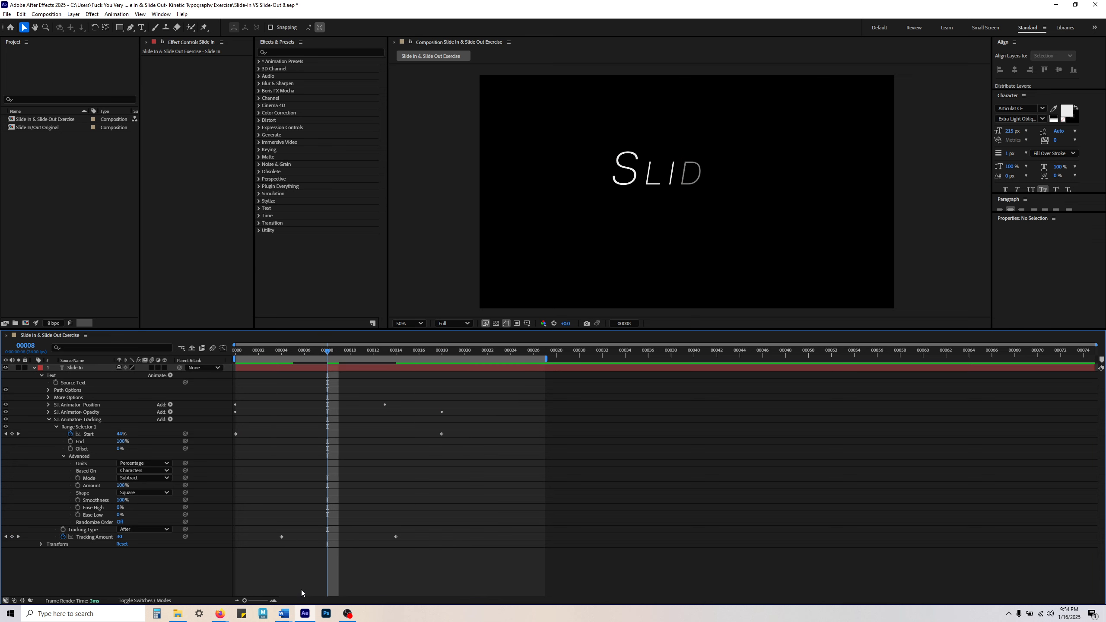
# Step: Try different Tracking Amounts at frame 4, settling on 88, and preview the animation with the viewer zoomed at 50%
pyautogui.click(285, 353)
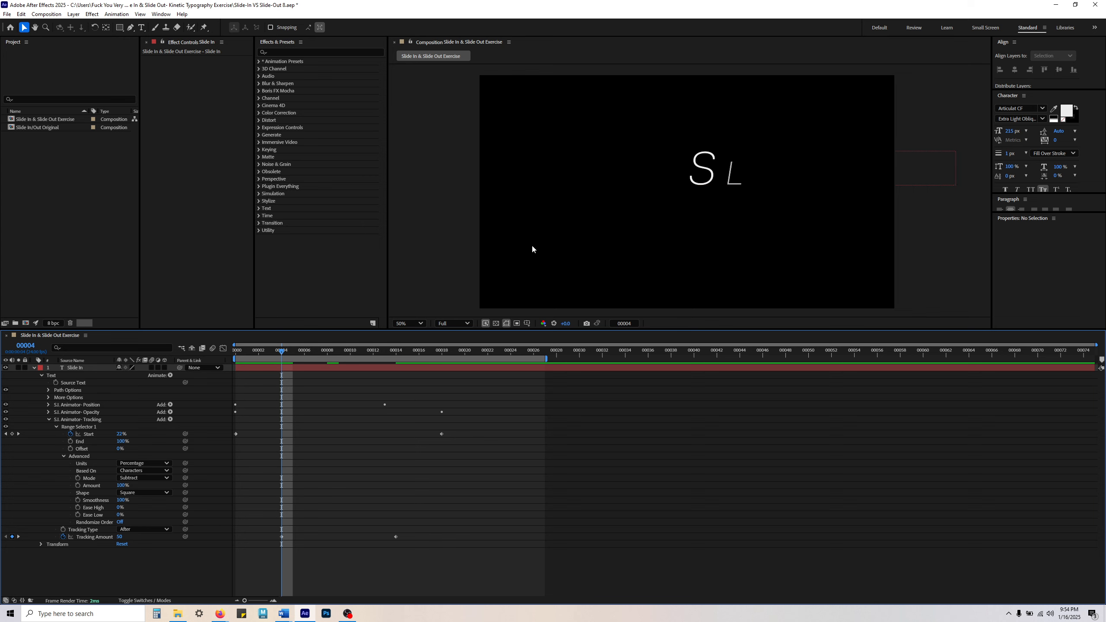
pyautogui.click(925, 185)
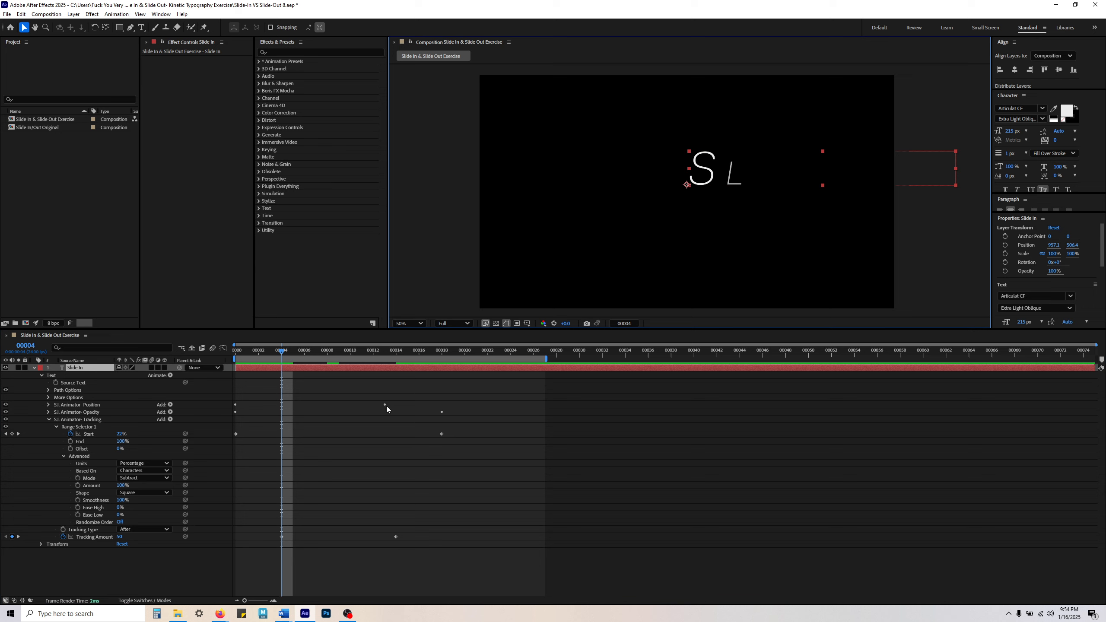
pyautogui.moveTo(120, 538); pyautogui.dragTo(308, 544)
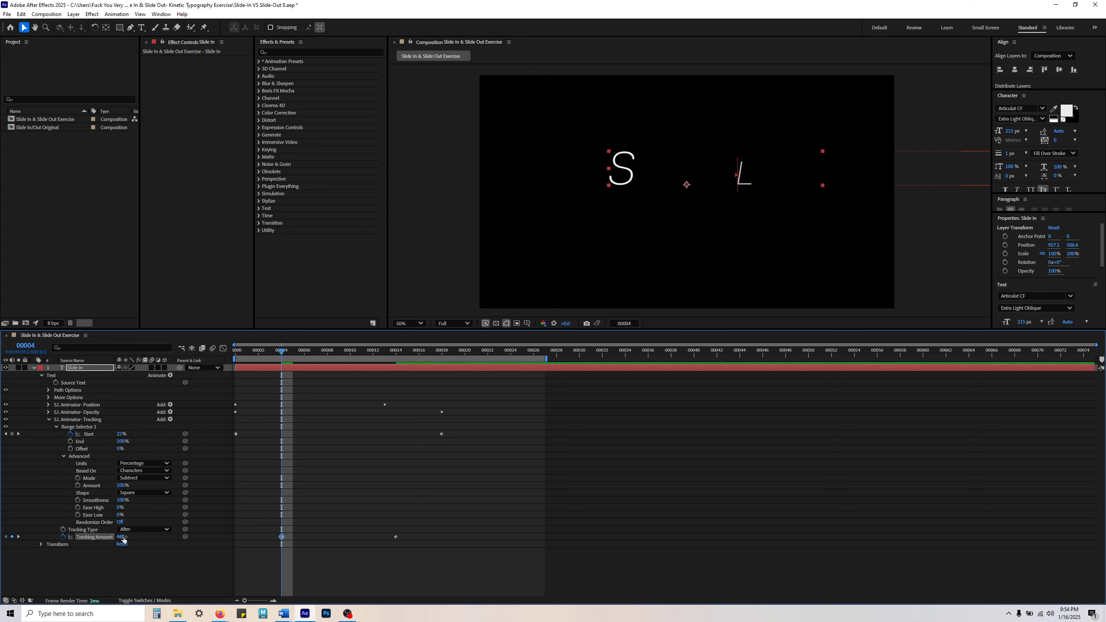
pyautogui.press(',')
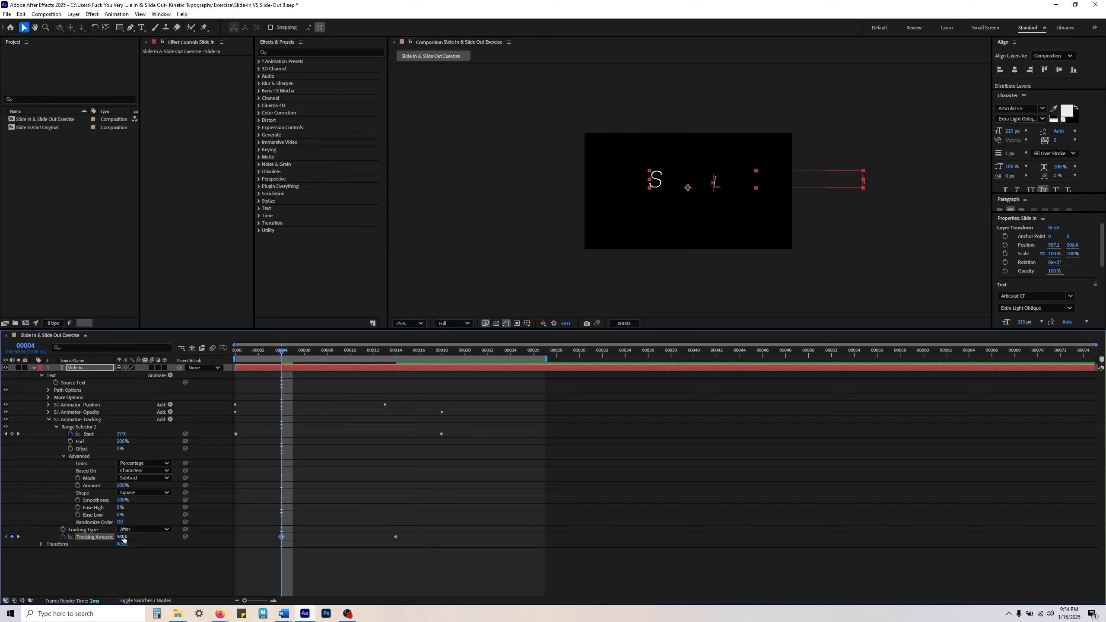
pyautogui.moveTo(123, 539); pyautogui.dragTo(166, 539)
pyautogui.press('space')
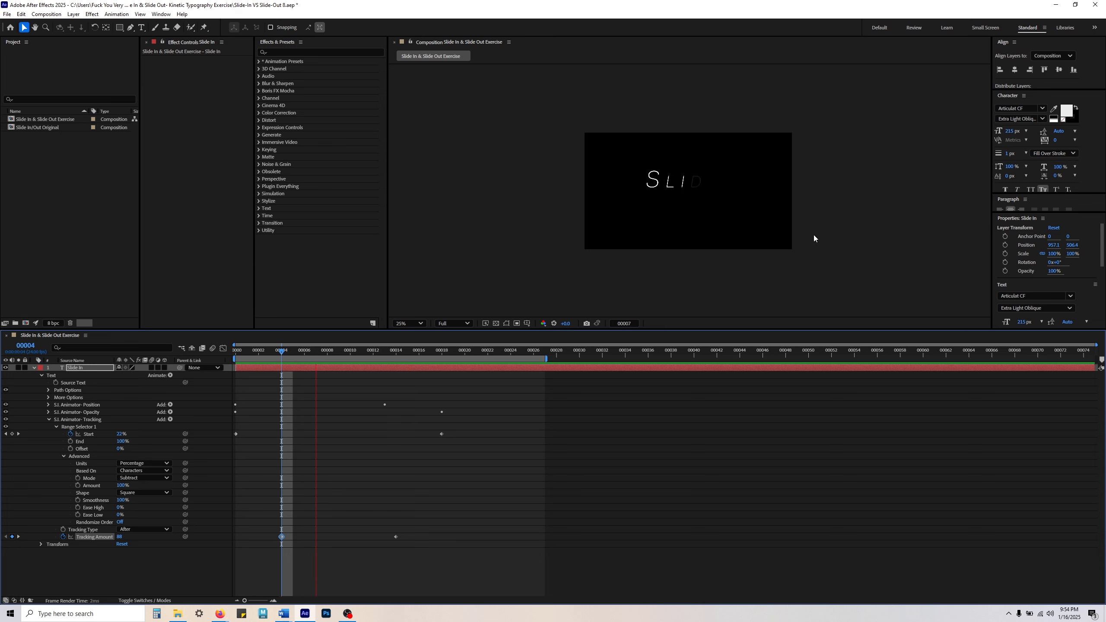
pyautogui.click(400, 326)
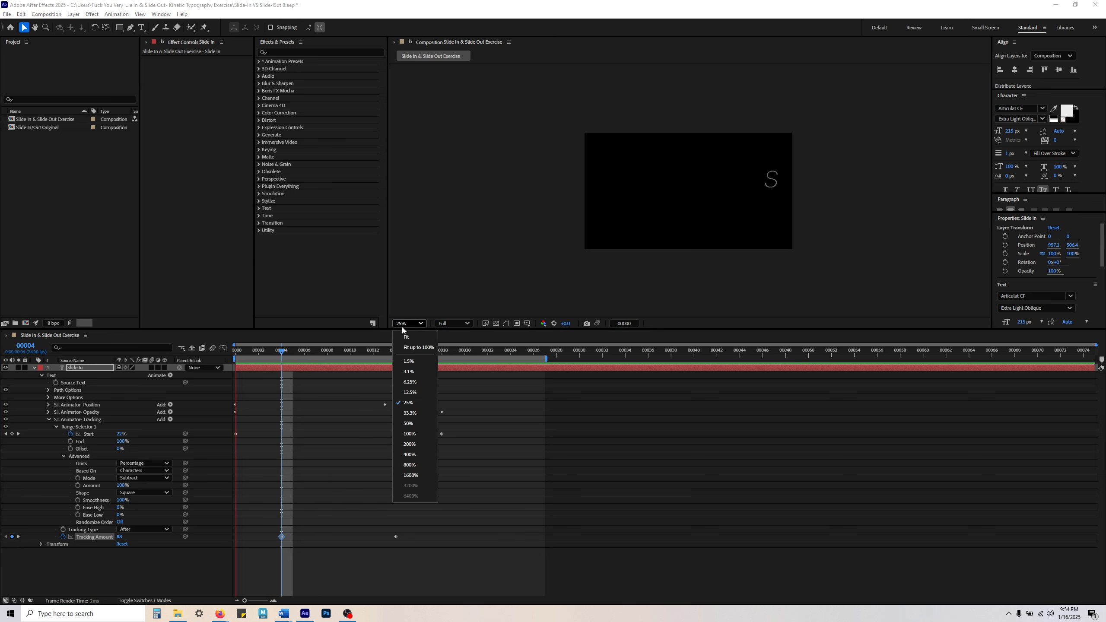
pyautogui.click(415, 420)
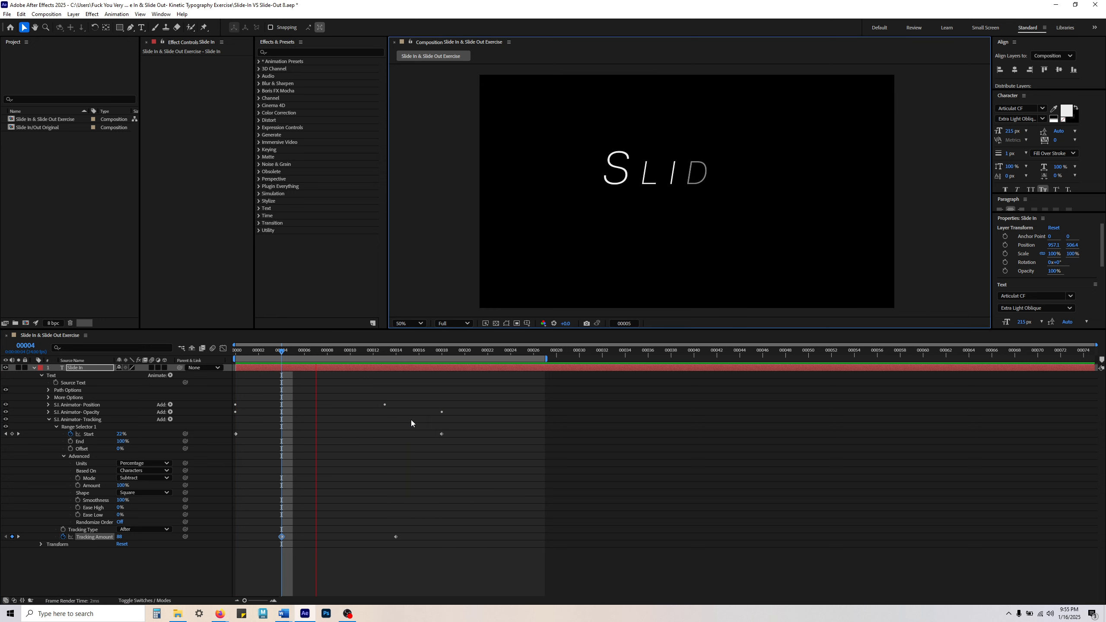
pyautogui.press('space')
pyautogui.click(313, 524)
# Step: Set the Tracking Amount keyframe at frame 4 to 200
pyautogui.click(281, 537)
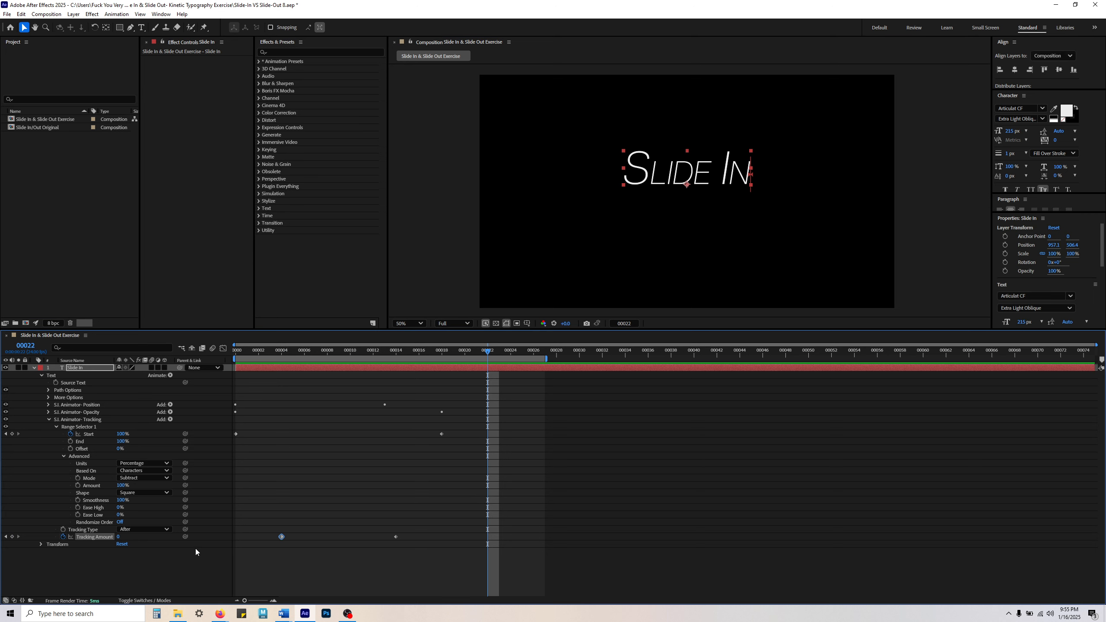
pyautogui.click(282, 352)
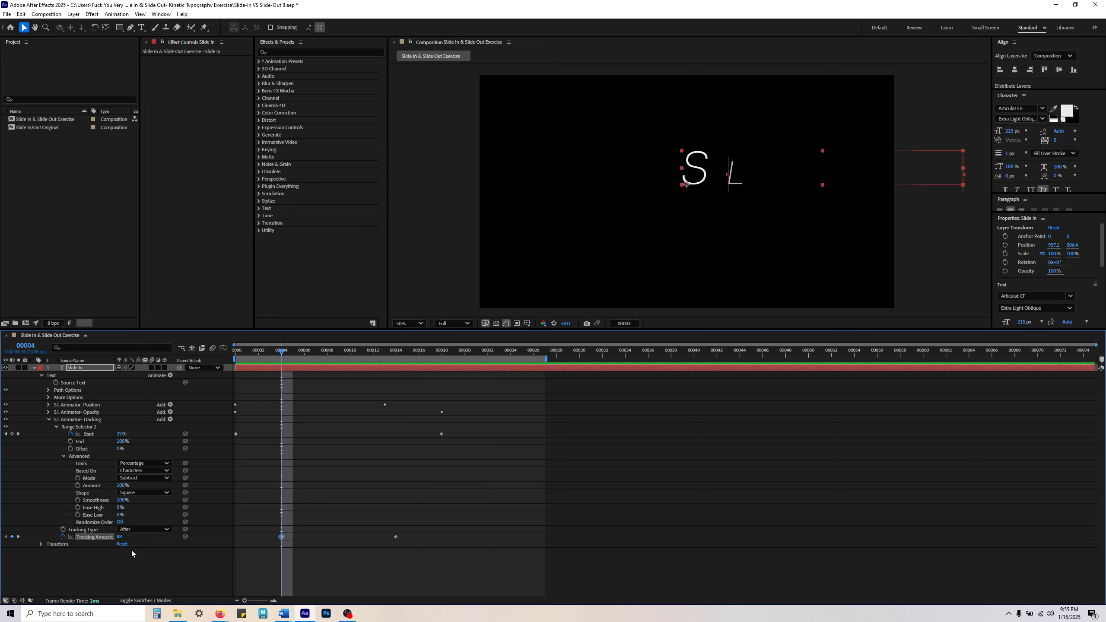
pyautogui.click(121, 538)
pyautogui.write('200')
pyautogui.press('Return')
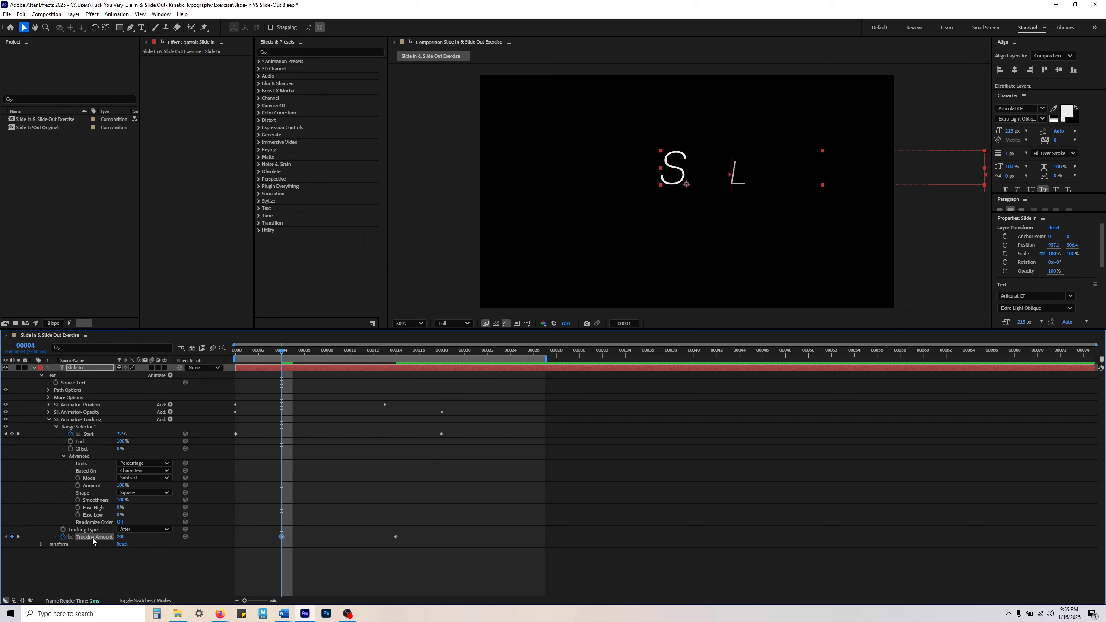
# Step: Move the first Tracking Amount keyframe to frame 5 and check the text at the second keyframe on frame 14
pyautogui.moveTo(282, 537)
pyautogui.mouseDown()
pyautogui.moveTo(260, 538)
pyautogui.moveTo(337, 538)
pyautogui.moveTo(249, 542)
pyautogui.moveTo(338, 539)
pyautogui.moveTo(293, 538)
pyautogui.mouseUp()
pyautogui.moveTo(286, 355); pyautogui.dragTo(396, 368)
pyautogui.moveTo(377, 491); pyautogui.dragTo(399, 548)
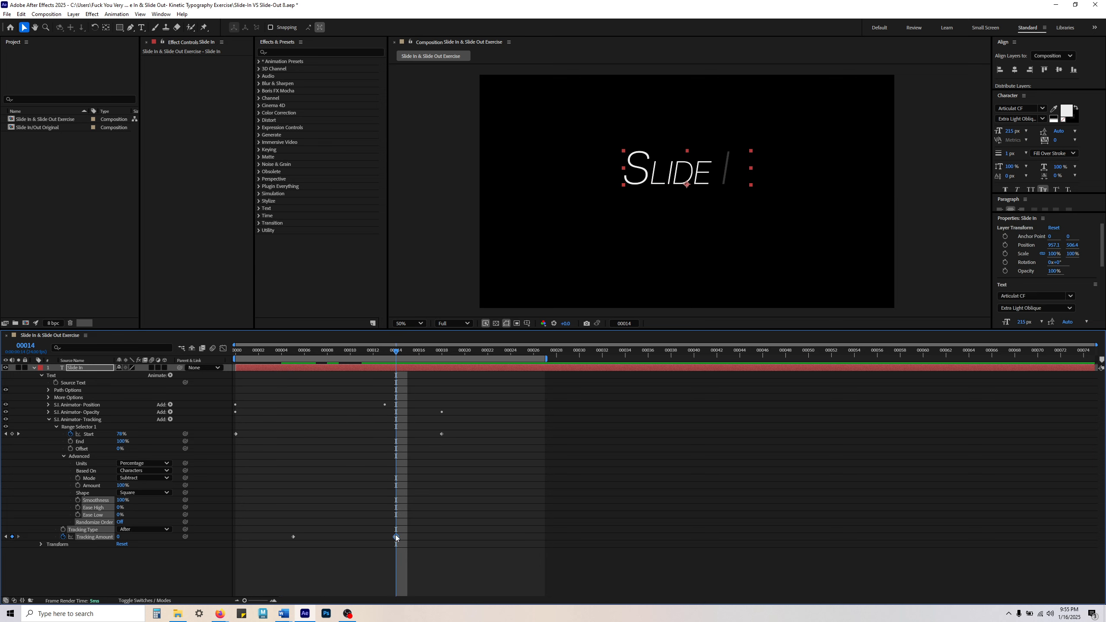
pyautogui.click(380, 552)
pyautogui.click(396, 538)
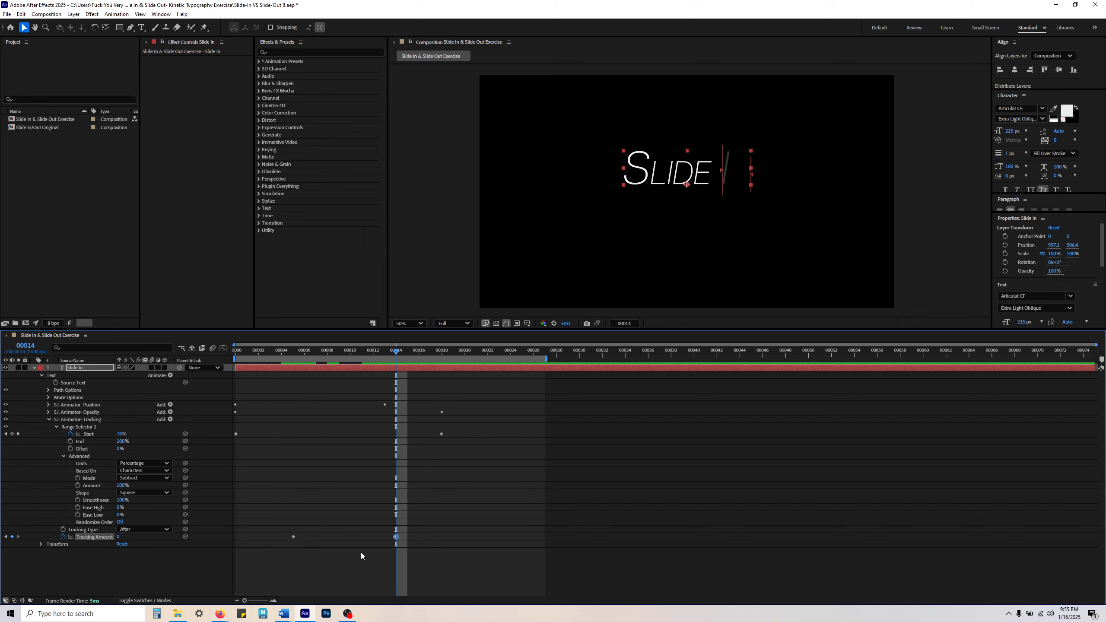
# Step: Examine the Tracking animator's Start and Tracking Amount keyframes, then preview the slide-in from frame 0
pyautogui.click(94, 434)
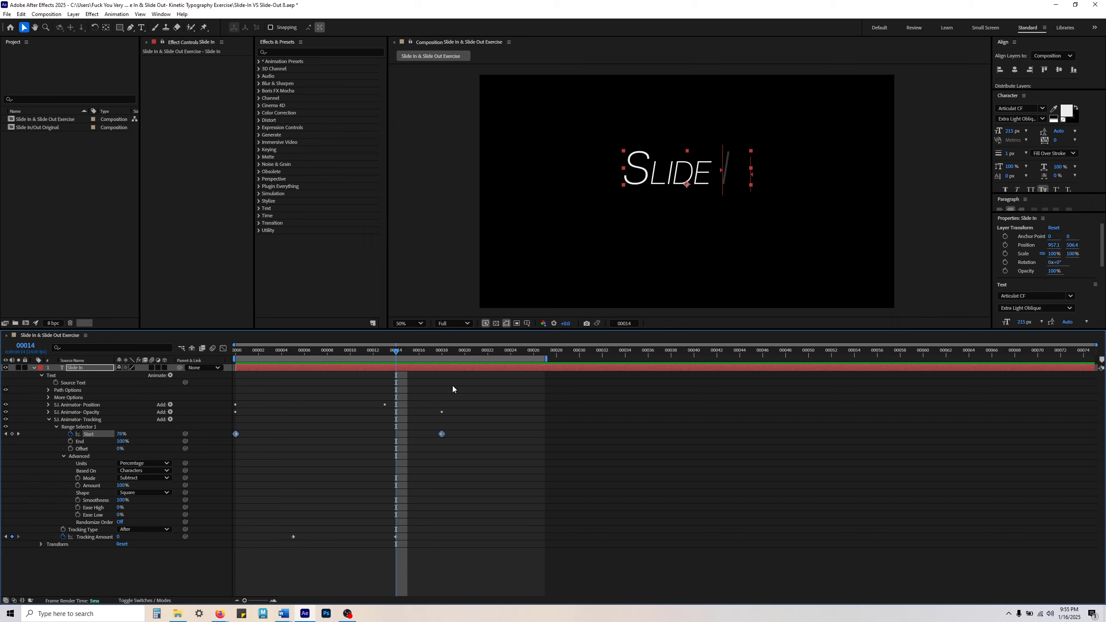
pyautogui.moveTo(396, 351); pyautogui.dragTo(409, 413)
pyautogui.moveTo(416, 353); pyautogui.dragTo(235, 392)
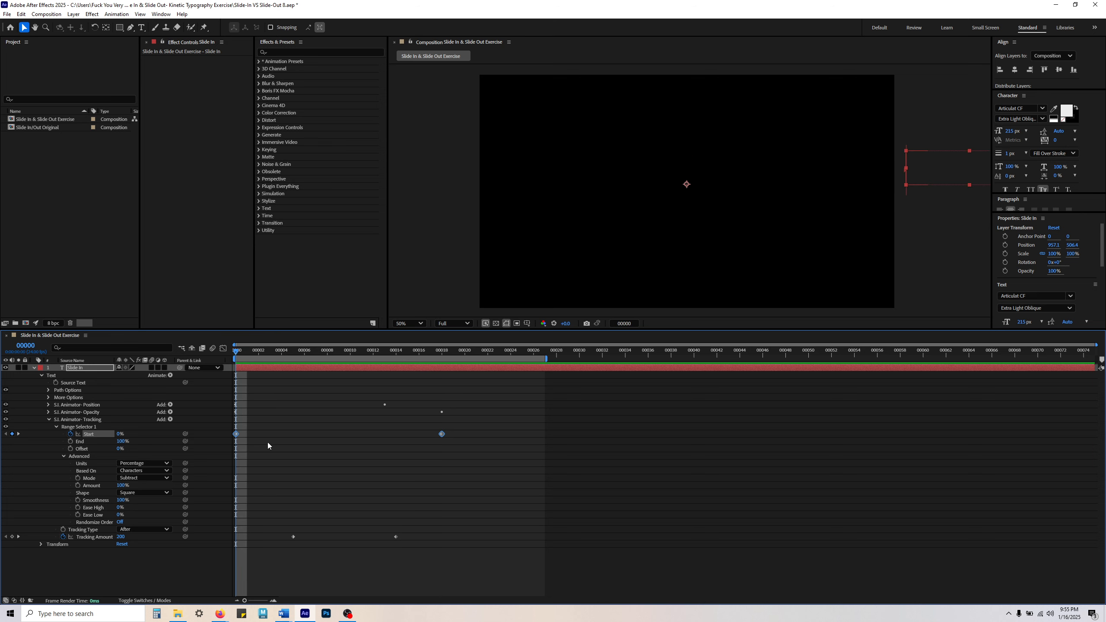
pyautogui.click(361, 458)
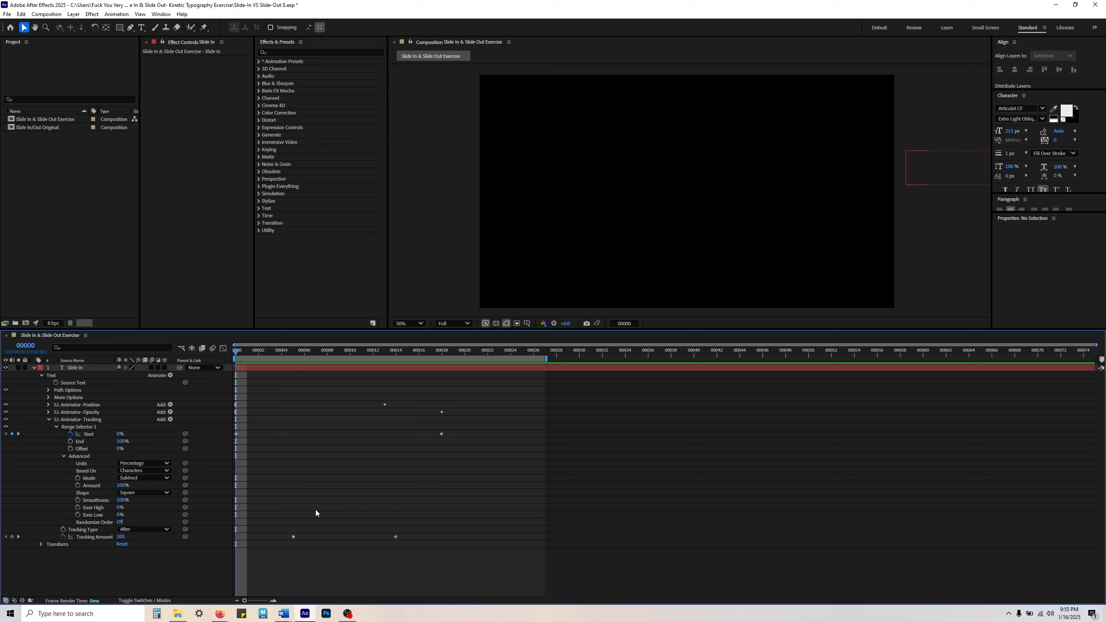
pyautogui.moveTo(275, 523); pyautogui.dragTo(456, 558)
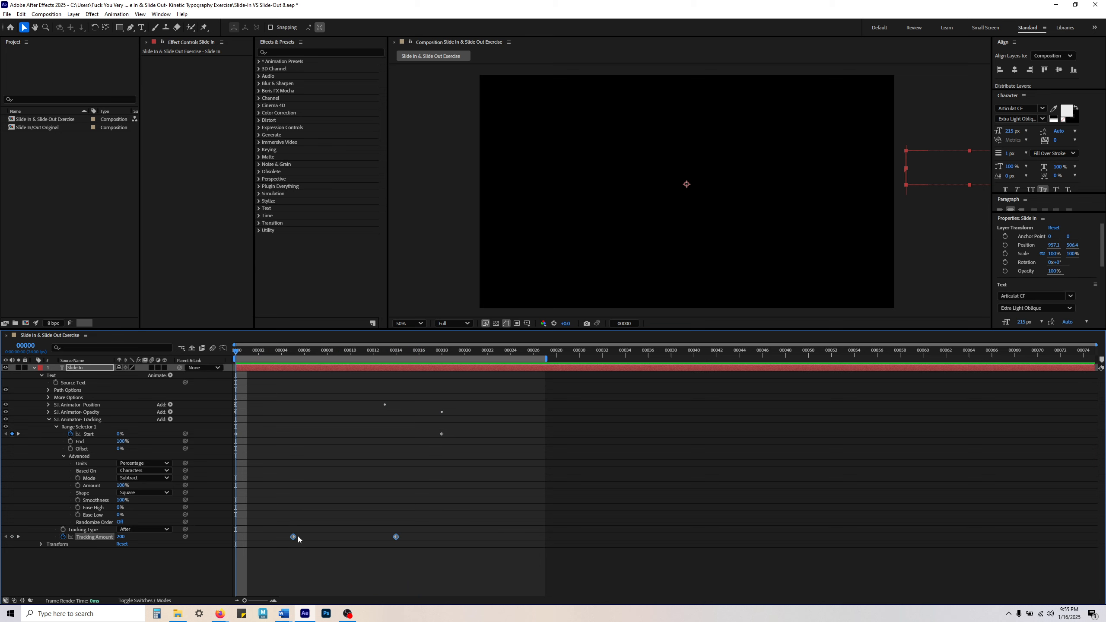
pyautogui.click(298, 490)
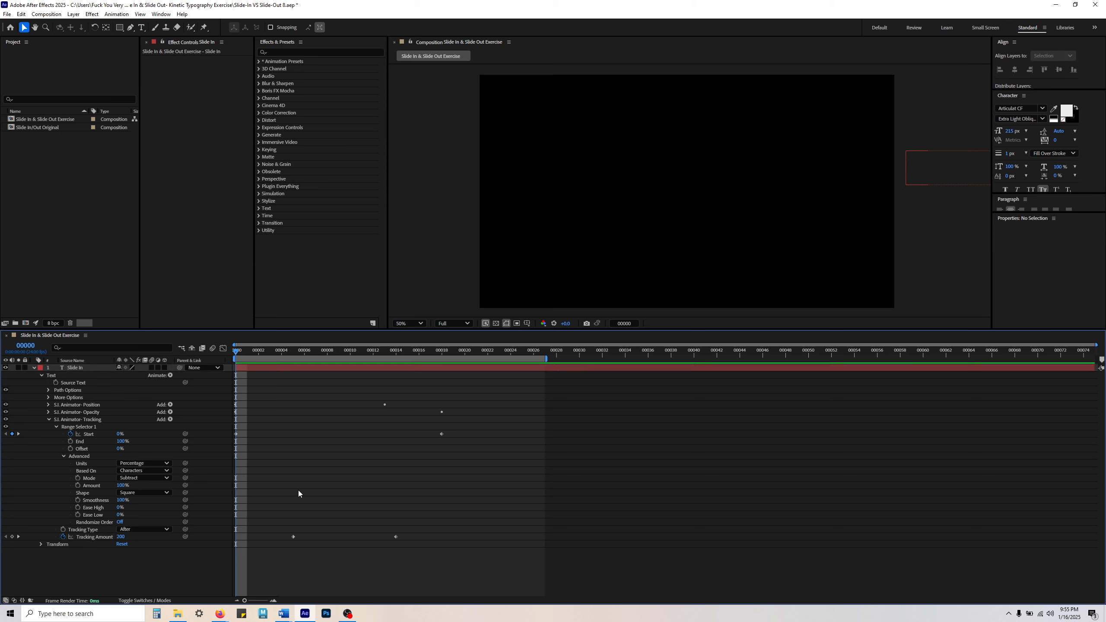
pyautogui.press('space')
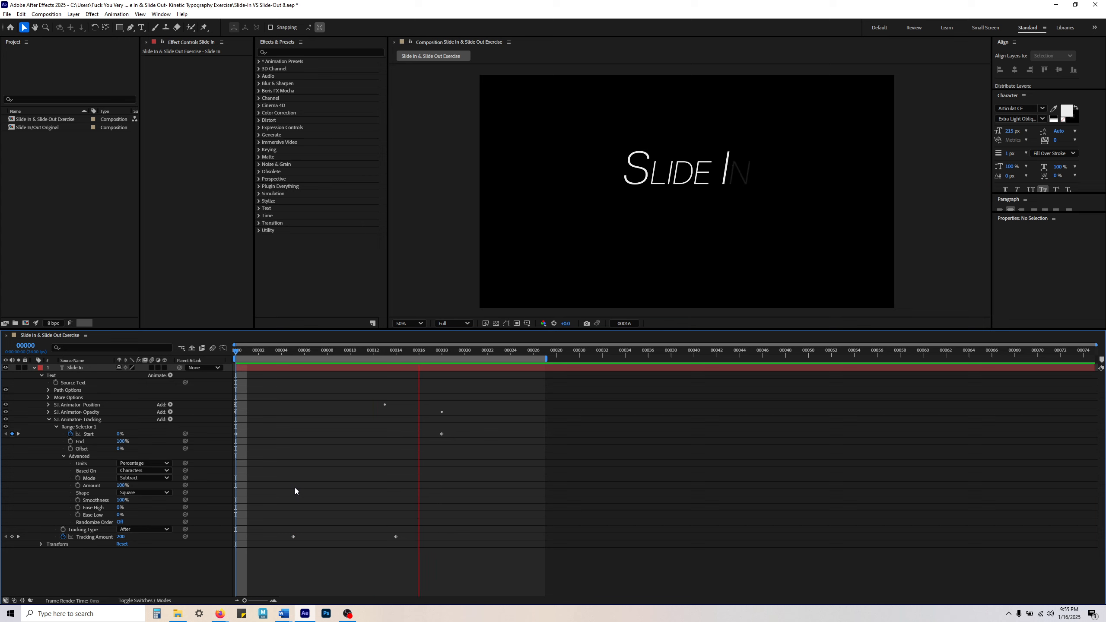
pyautogui.press('space')
# Step: Set the Tracking Amount keyframe at frame 5 to 100 and preview the animation from frame 0
pyautogui.moveTo(281, 352); pyautogui.dragTo(294, 385)
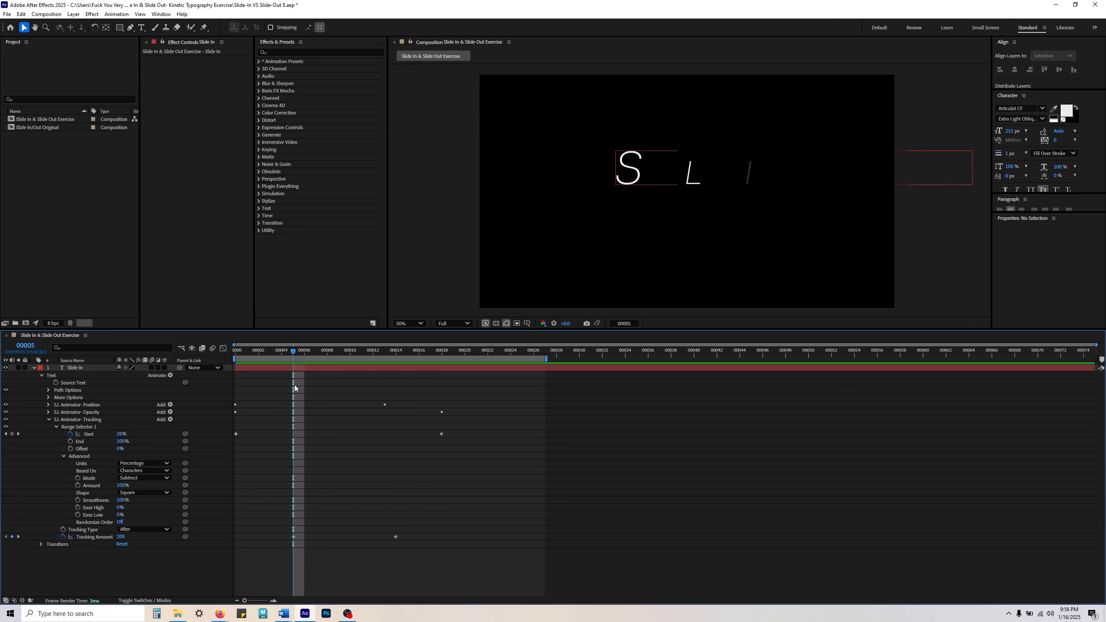
pyautogui.click(293, 537)
pyautogui.click(122, 537)
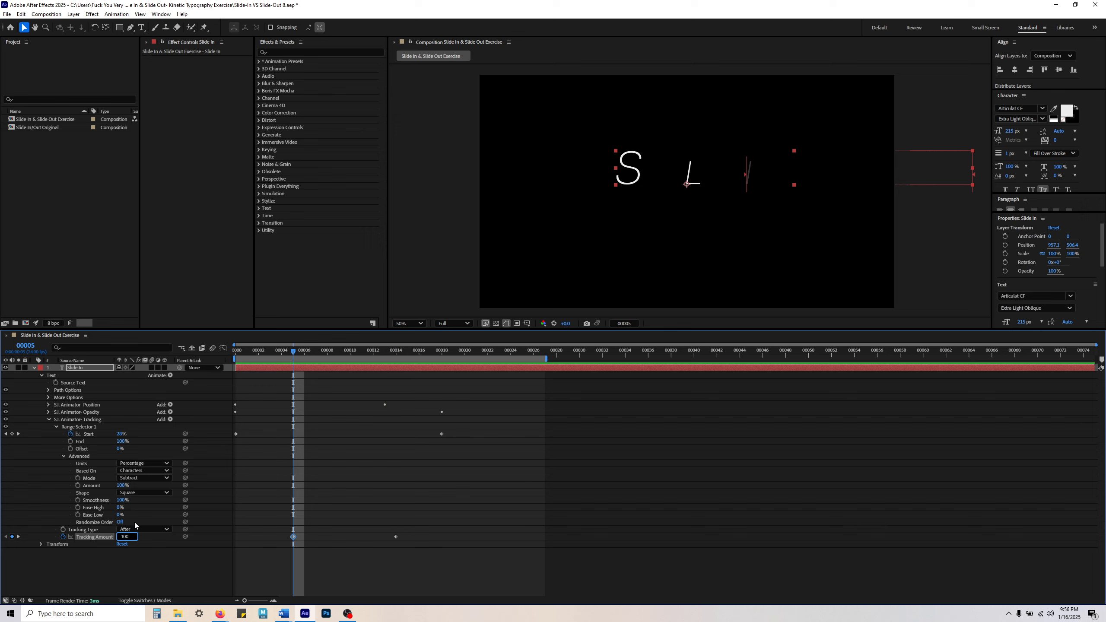
pyautogui.press('Return')
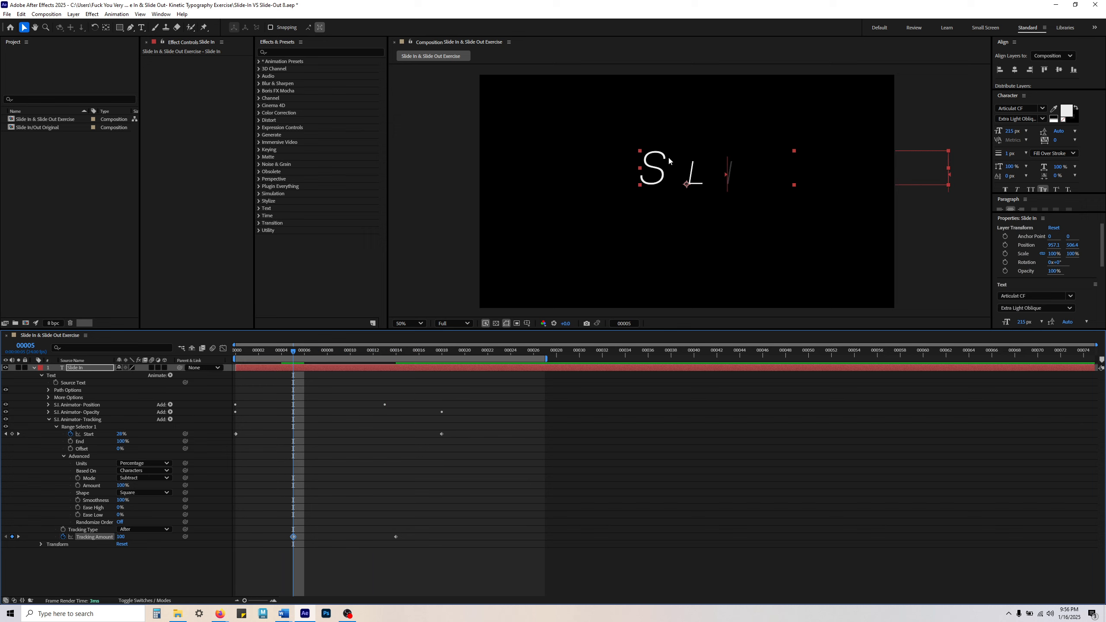
pyautogui.click(354, 473)
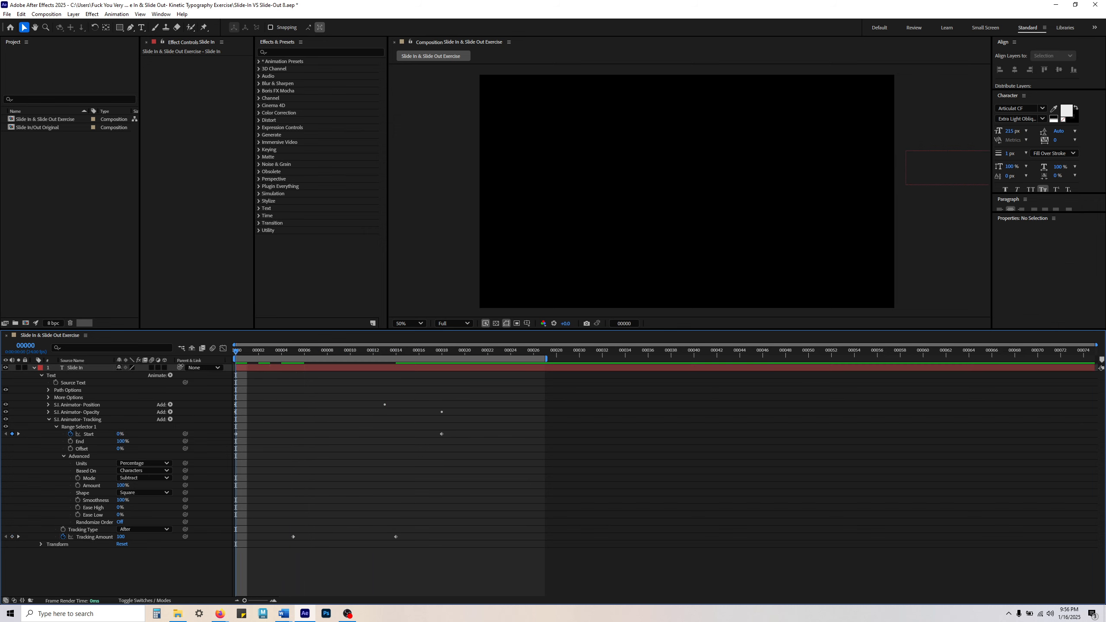
pyautogui.press('space')
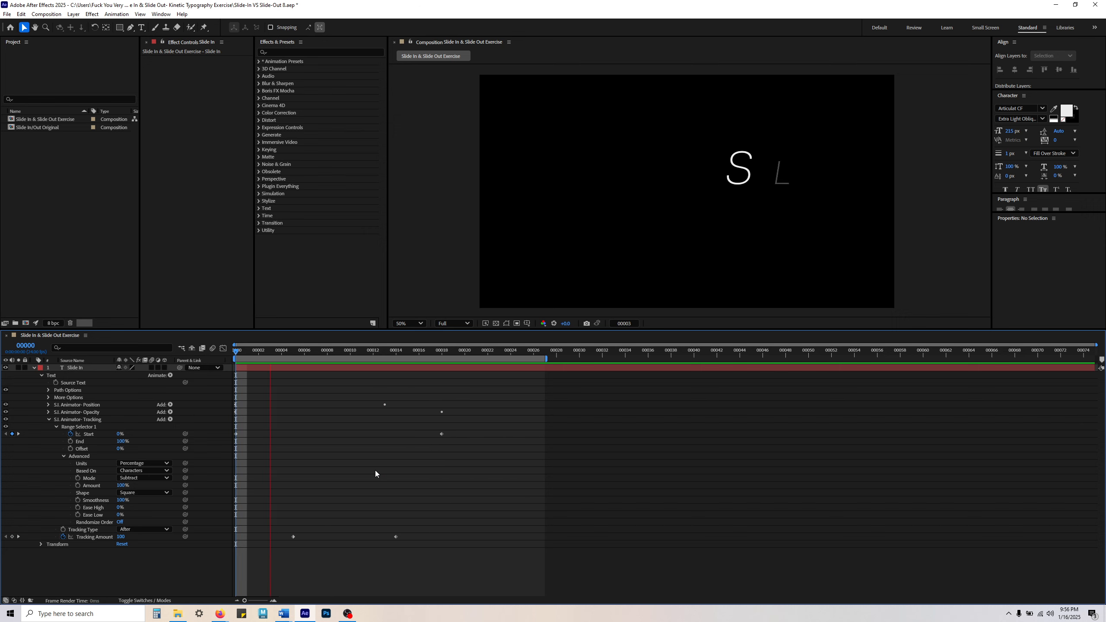
pyautogui.press('space')
pyautogui.press('space')
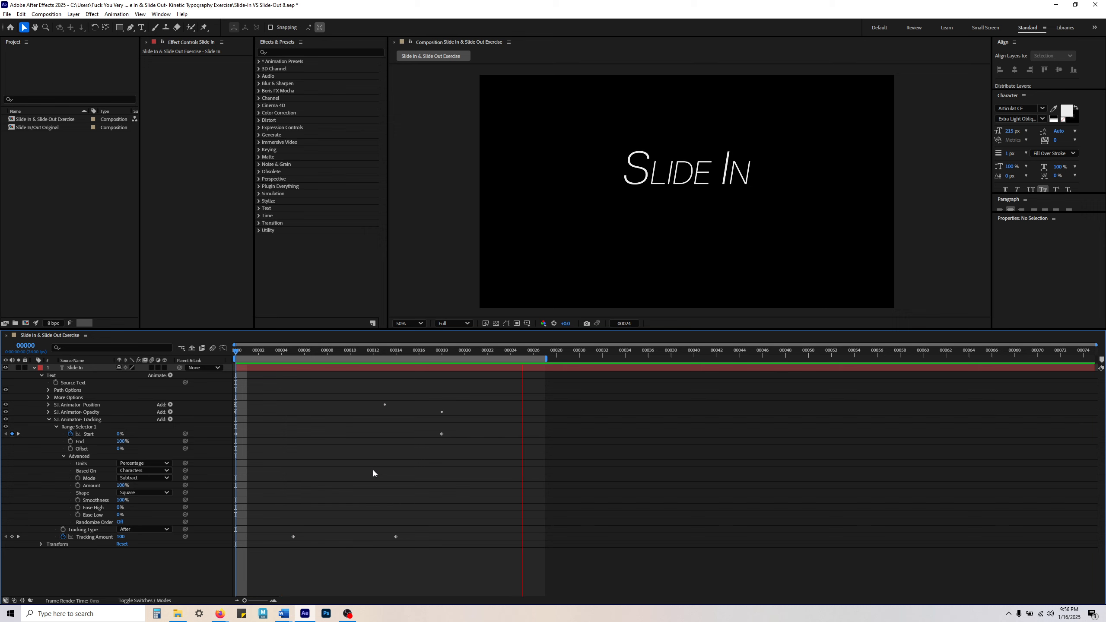
pyautogui.press('space')
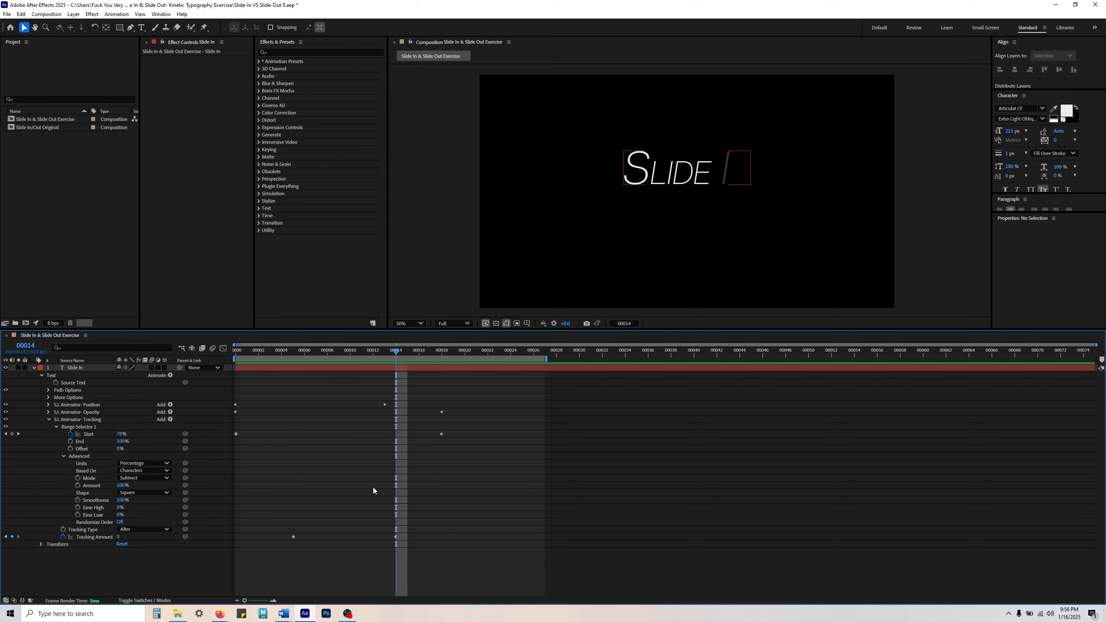
# Step: Select the Tracking animator's Start keyframes and examine the letter spacing at frames 11 and 13
pyautogui.click(93, 434)
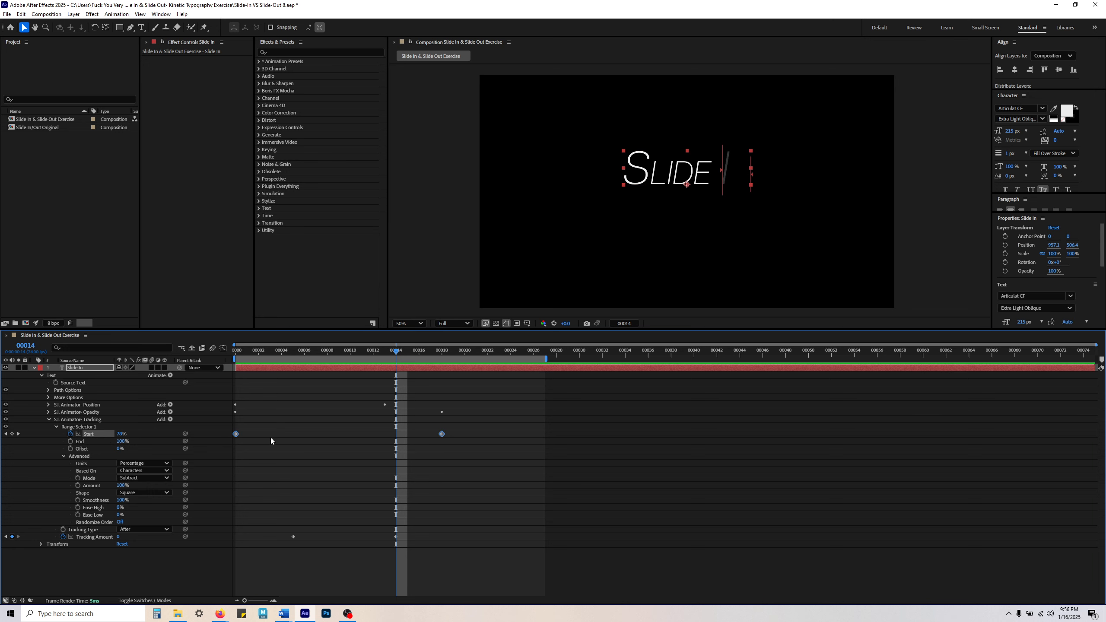
pyautogui.moveTo(256, 354); pyautogui.dragTo(357, 368)
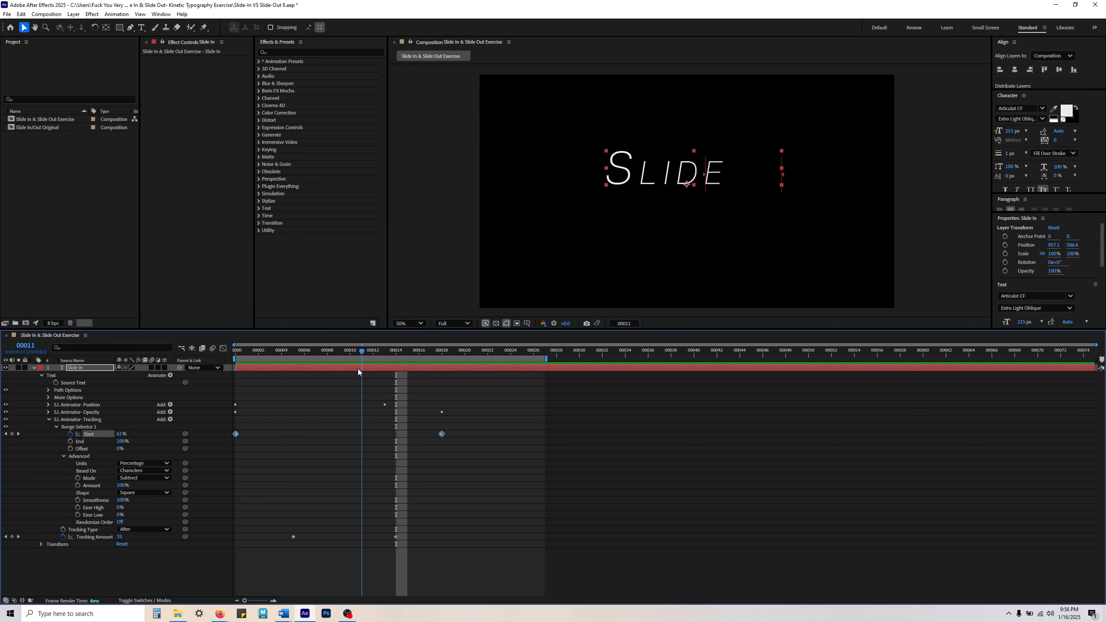
pyautogui.click(391, 458)
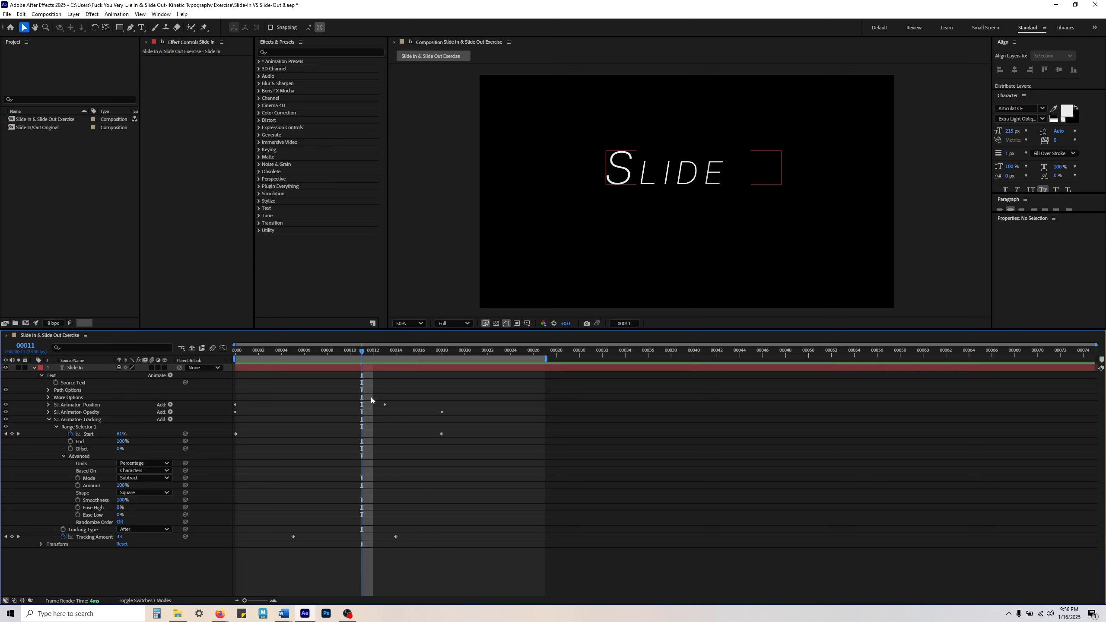
pyautogui.moveTo(365, 349); pyautogui.dragTo(386, 351)
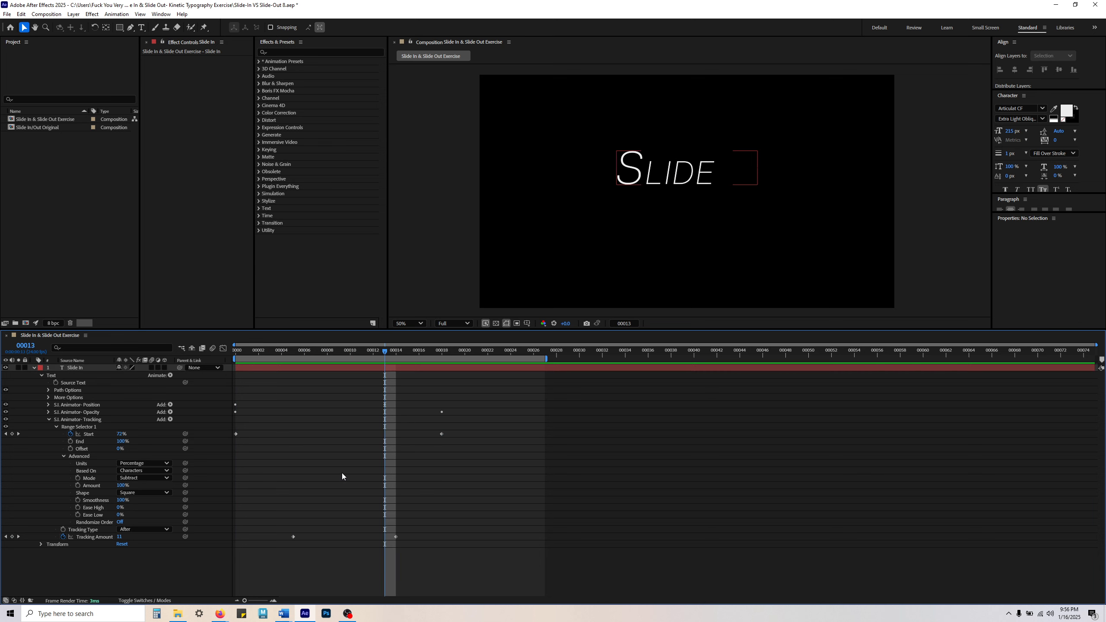
# Step: Try moving the Tracking animator's last Start keyframe to frame 26, preview the slide-in, and undo the move
pyautogui.click(93, 435)
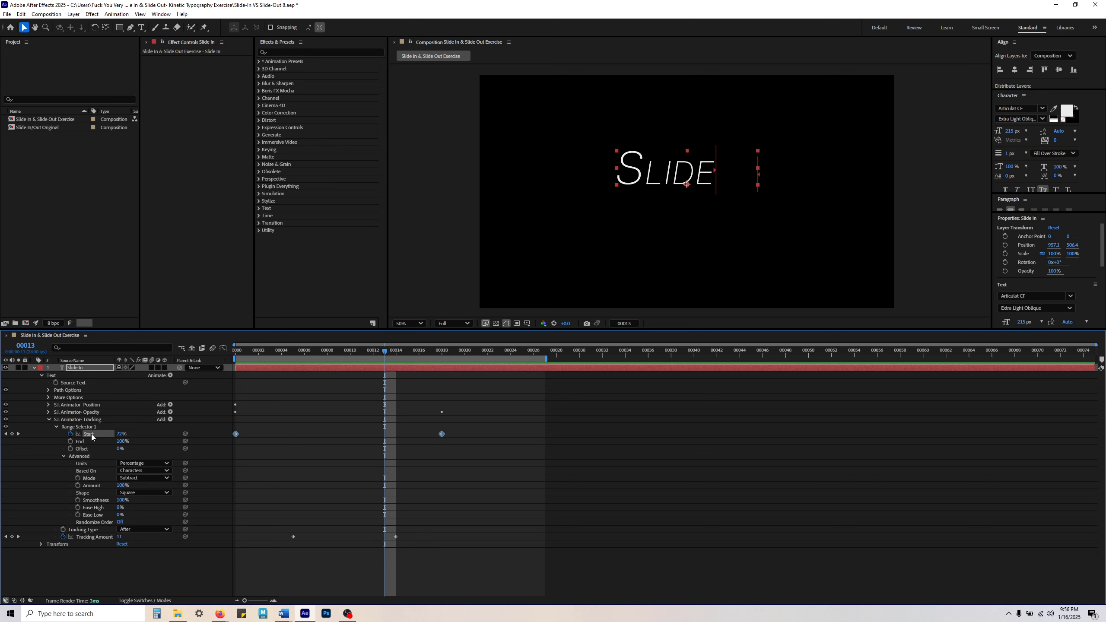
pyautogui.click(441, 441)
pyautogui.click(442, 433)
pyautogui.moveTo(441, 434); pyautogui.dragTo(533, 435)
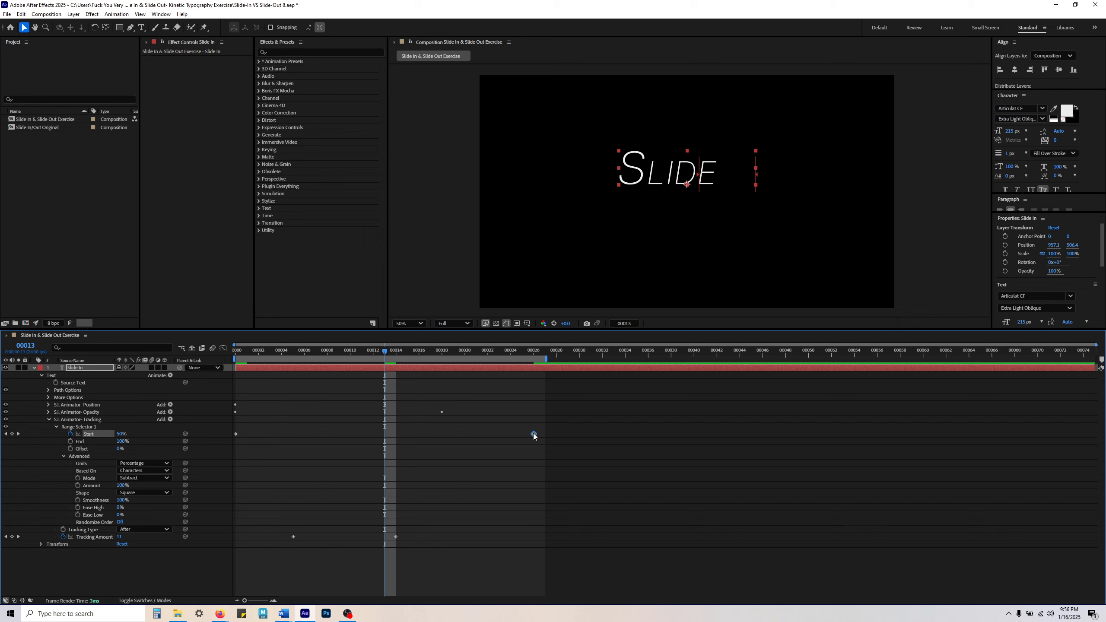
pyautogui.press('space')
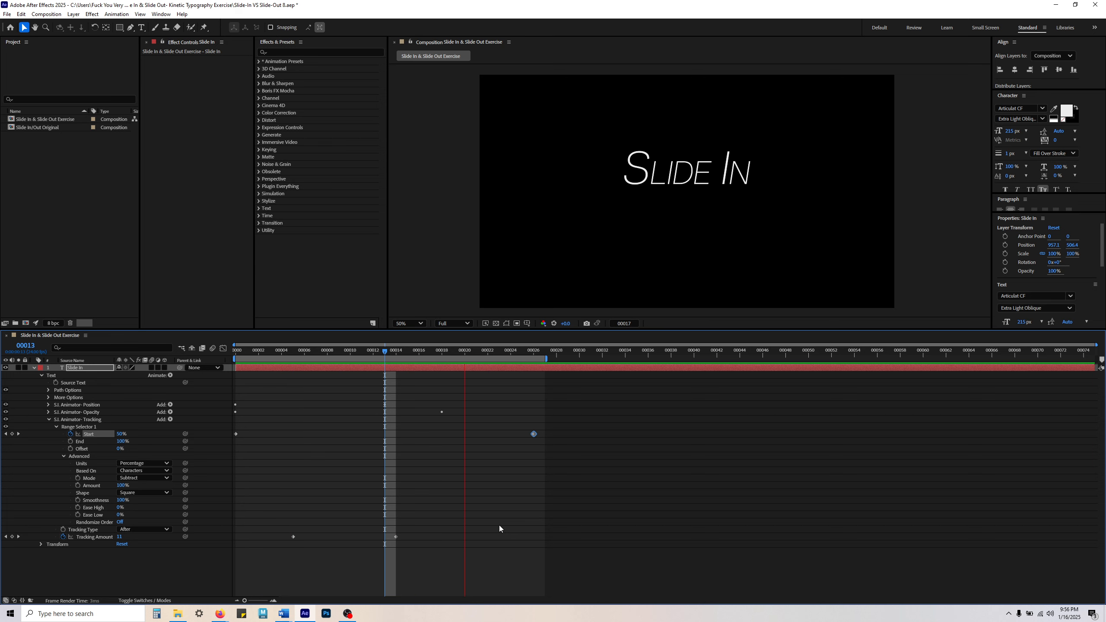
pyautogui.press('space')
pyautogui.hotkey('ctrl', 'z')
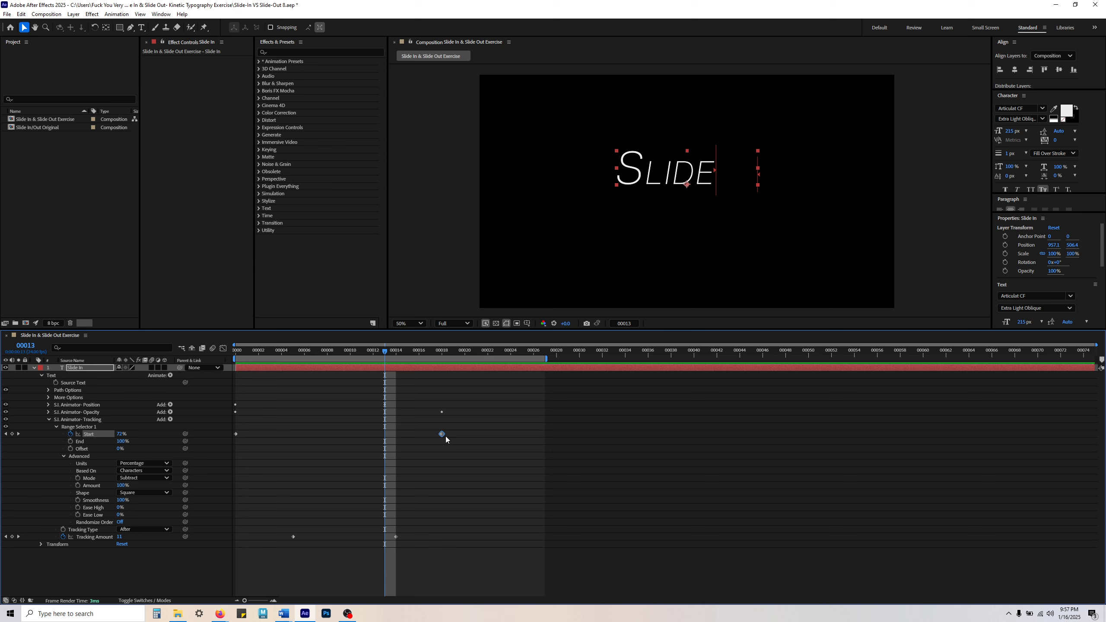
# Step: Try moving the Tracking animator's last Start keyframe to frame 13, preview the slide-in, and undo the move
pyautogui.moveTo(438, 433); pyautogui.dragTo(389, 436)
pyautogui.press('space')
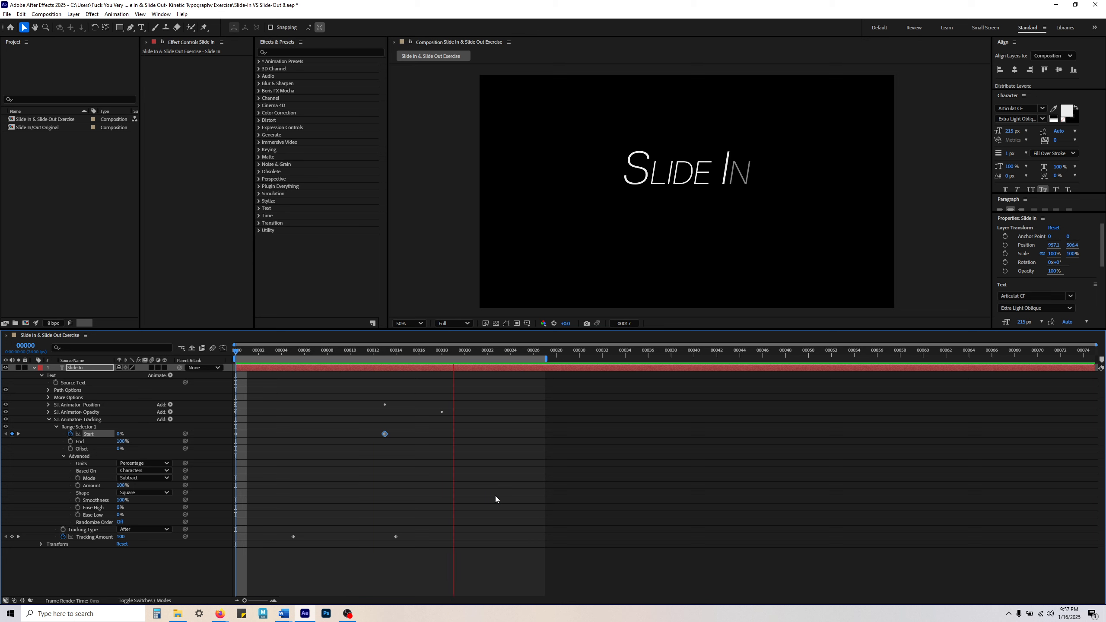
pyautogui.press('space')
pyautogui.click(423, 468)
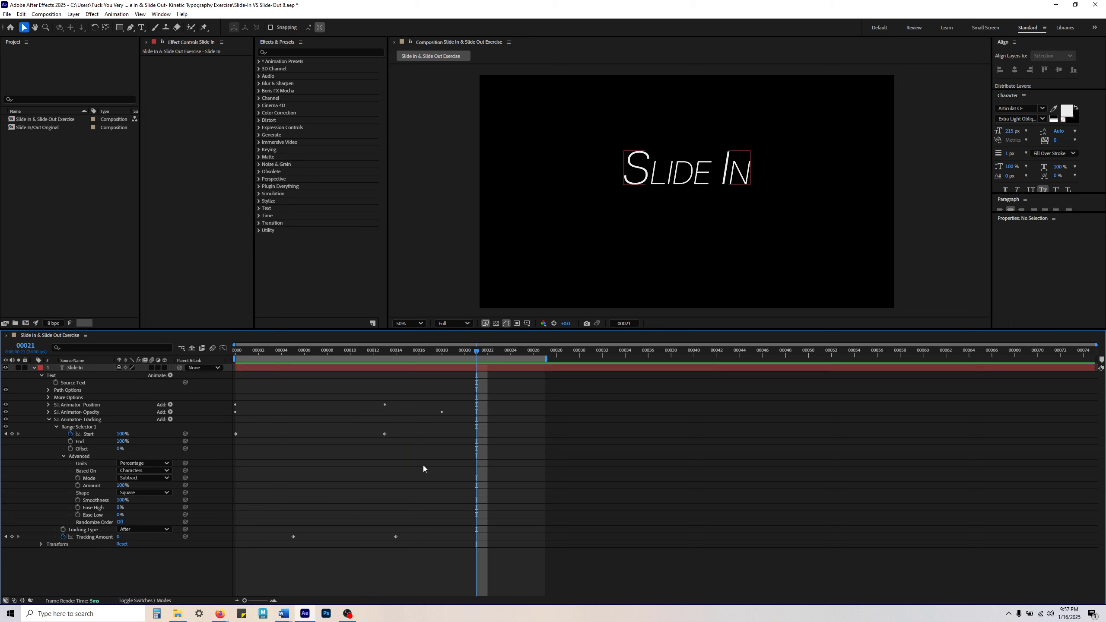
pyautogui.hotkey('ctrl', 'z')
pyautogui.hotkey('ctrl', 'z')
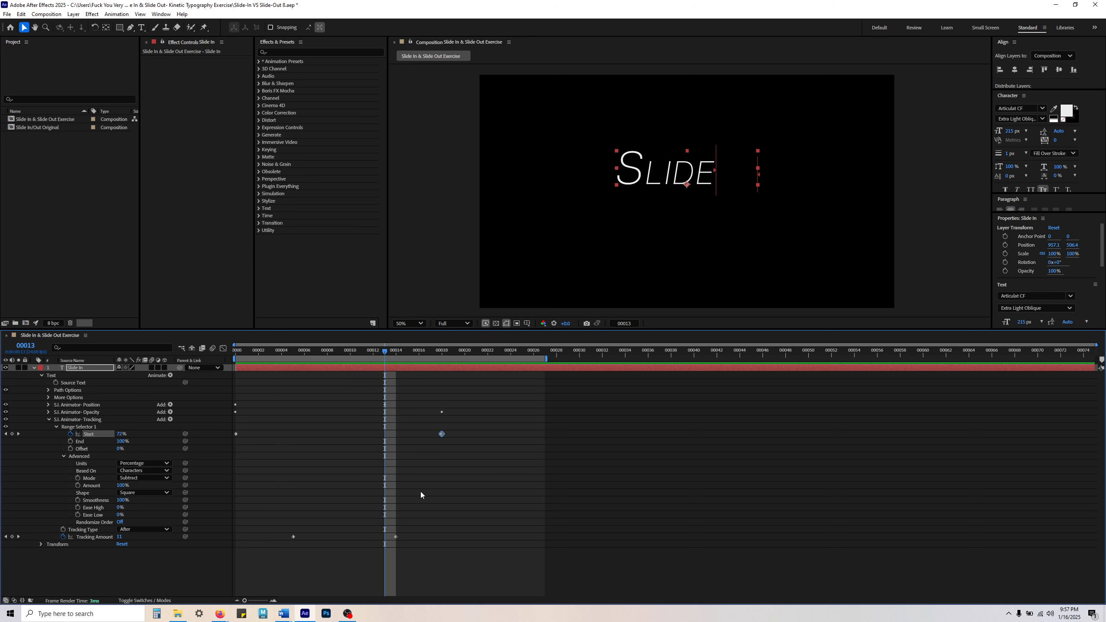
# Step: Preview the slide-in with the last Start keyframe at frame 18 and examine the Start keyframes
pyautogui.press('space')
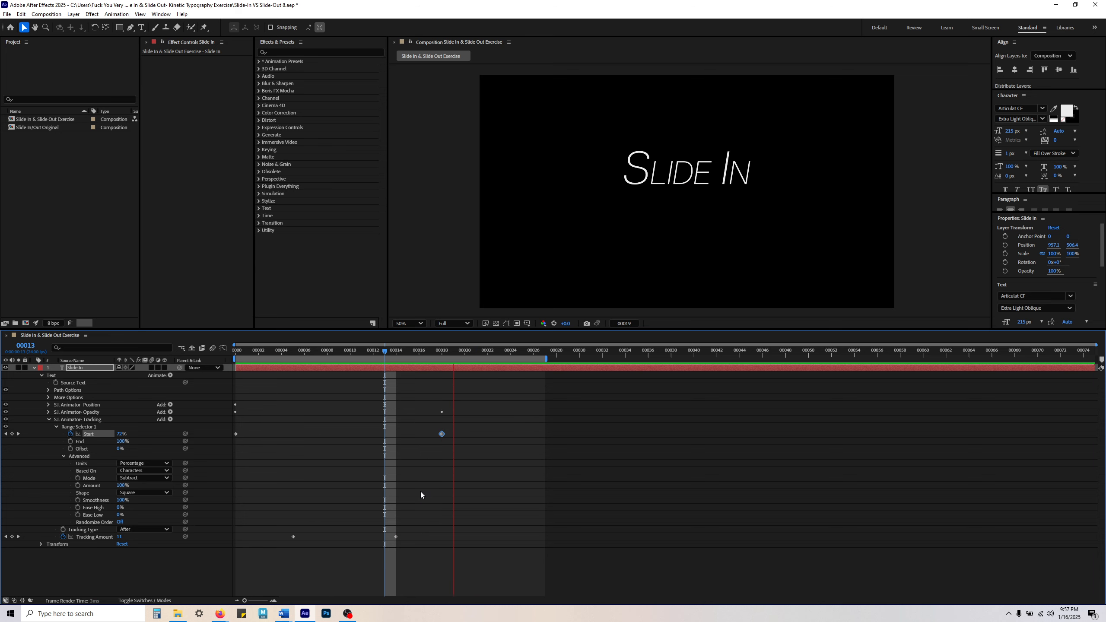
pyautogui.press('space')
pyautogui.click(421, 491)
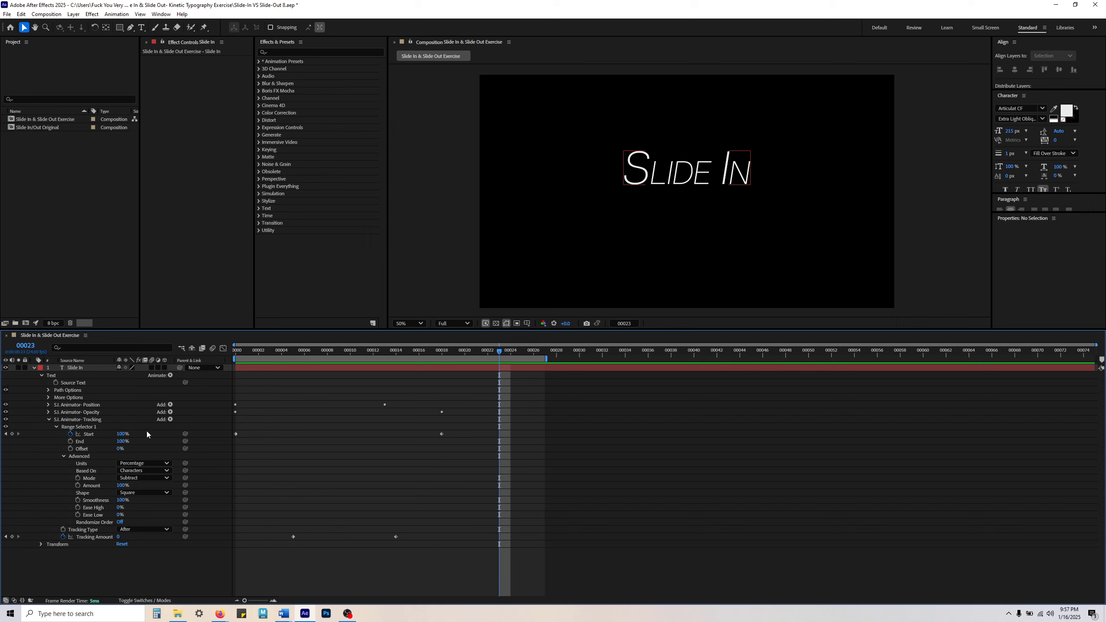
pyautogui.click(100, 433)
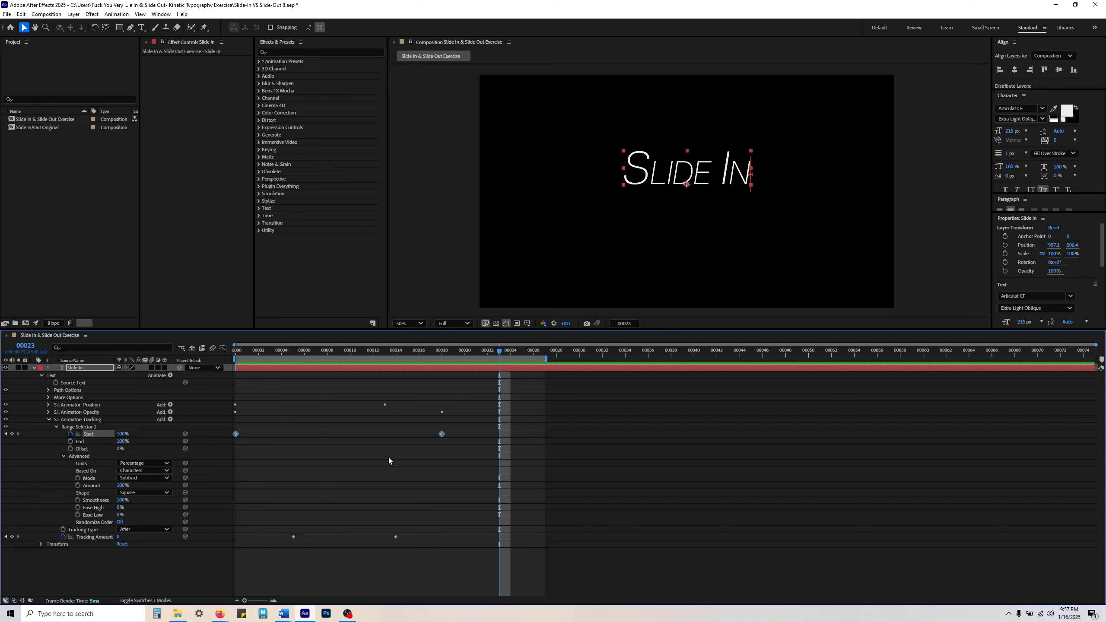
pyautogui.click(440, 507)
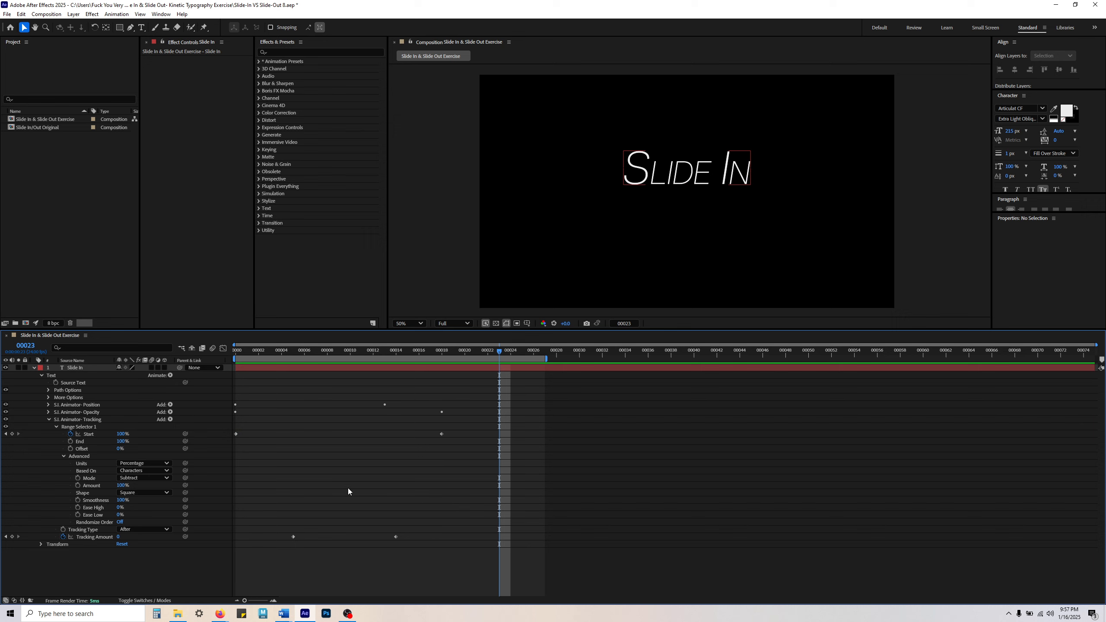
# Step: Compare the Tracking Amount keyframes with the Start keyframes of the Tracking animator at frames 12, 18 and 26
pyautogui.click(372, 352)
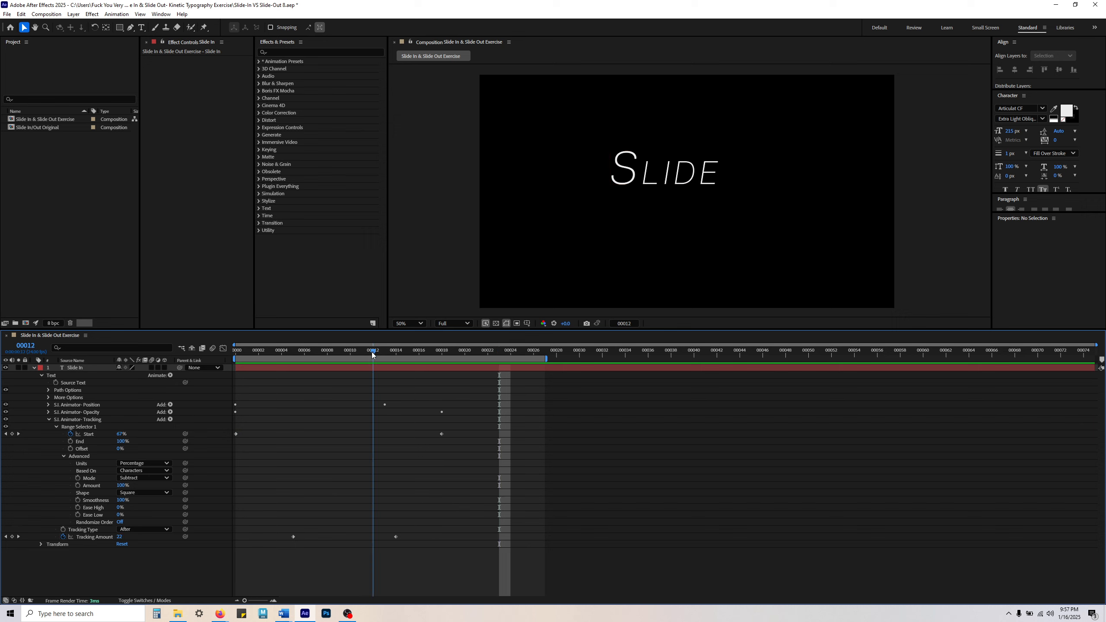
pyautogui.click(104, 537)
pyautogui.click(342, 555)
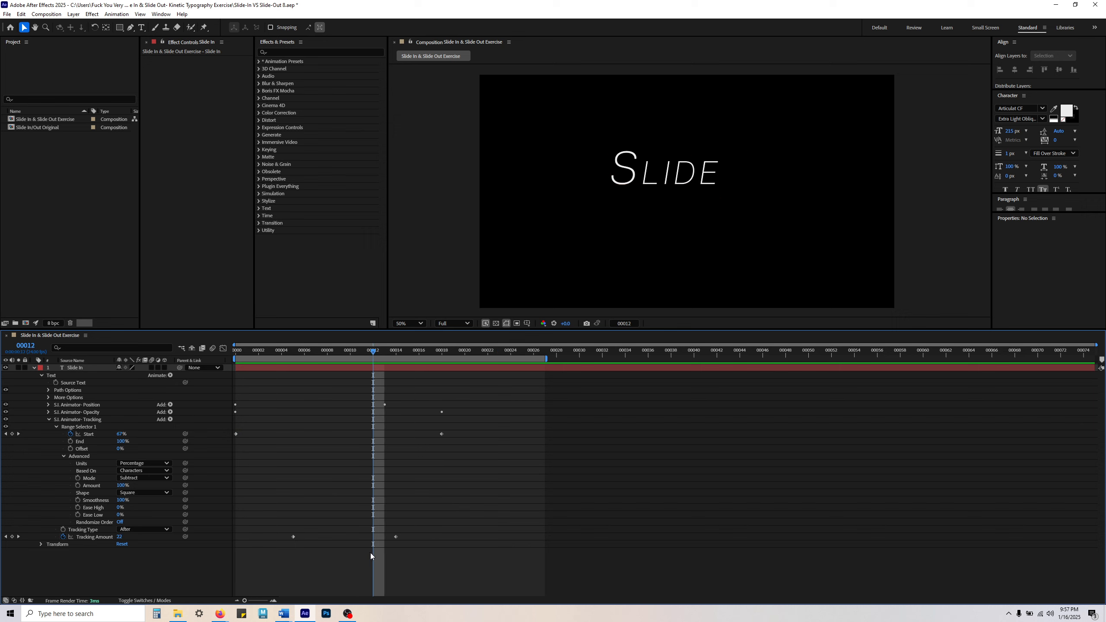
pyautogui.moveTo(422, 352); pyautogui.dragTo(440, 361)
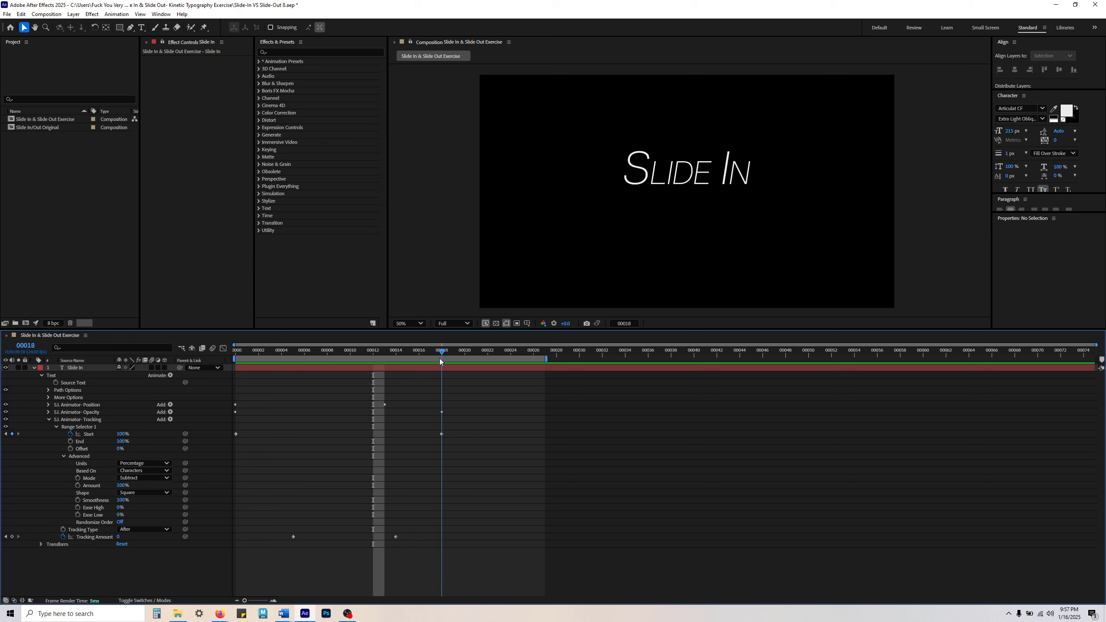
pyautogui.click(85, 539)
pyautogui.click(360, 553)
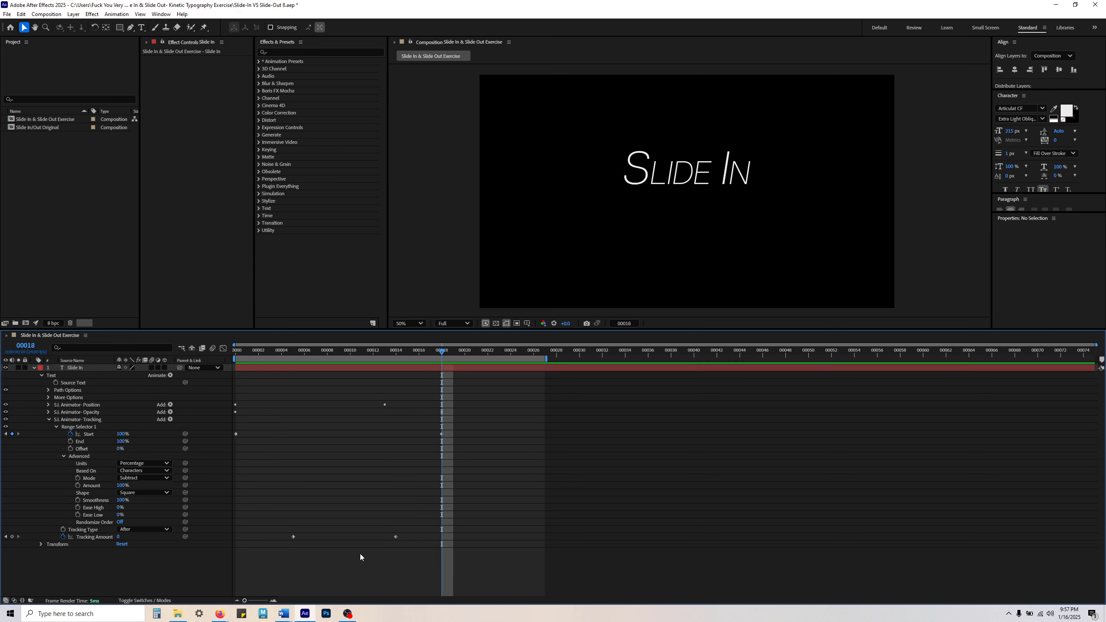
pyautogui.click(395, 539)
pyautogui.click(402, 479)
pyautogui.moveTo(441, 355); pyautogui.dragTo(533, 358)
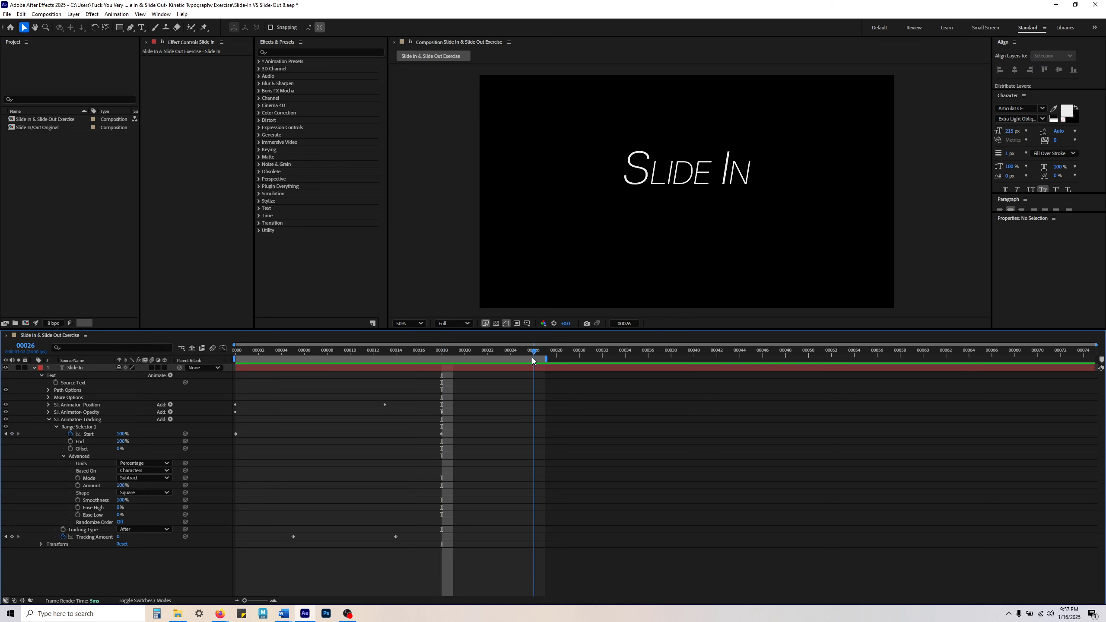
pyautogui.click(95, 431)
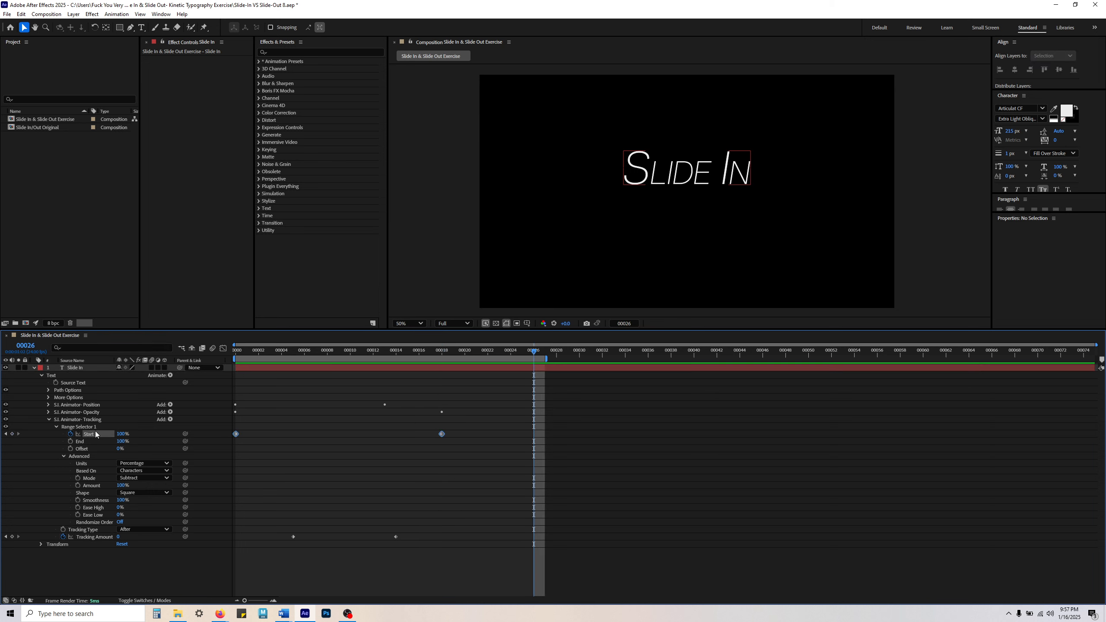
# Step: Move the last Tracking Amount keyframe to frame 18, in line with the last Start keyframe, and preview the slide-in
pyautogui.click(437, 434)
pyautogui.click(441, 434)
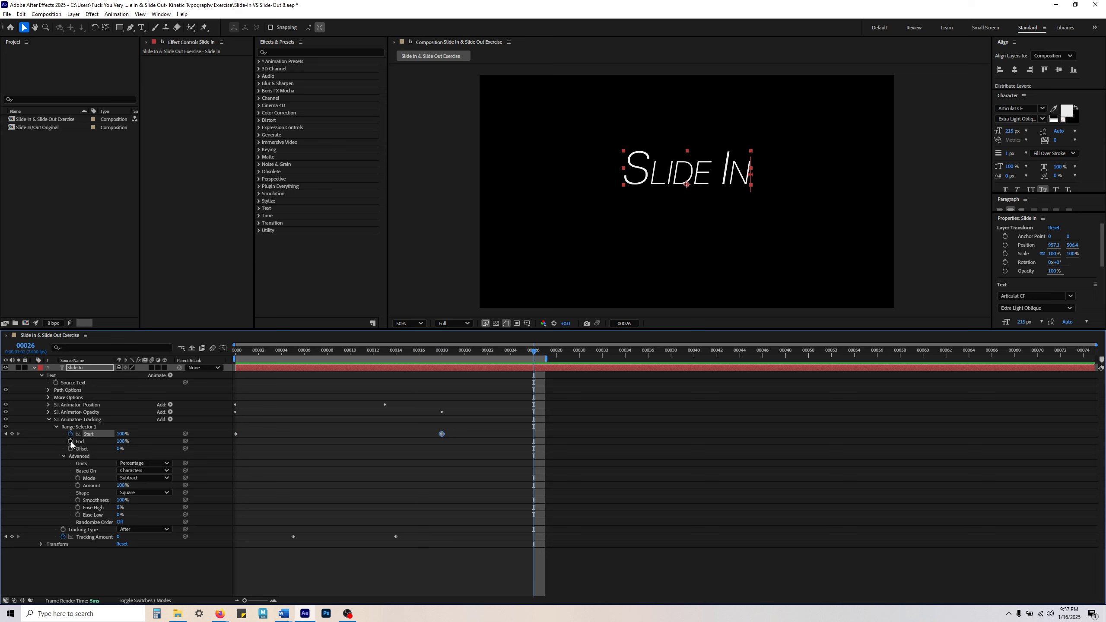
pyautogui.click(414, 439)
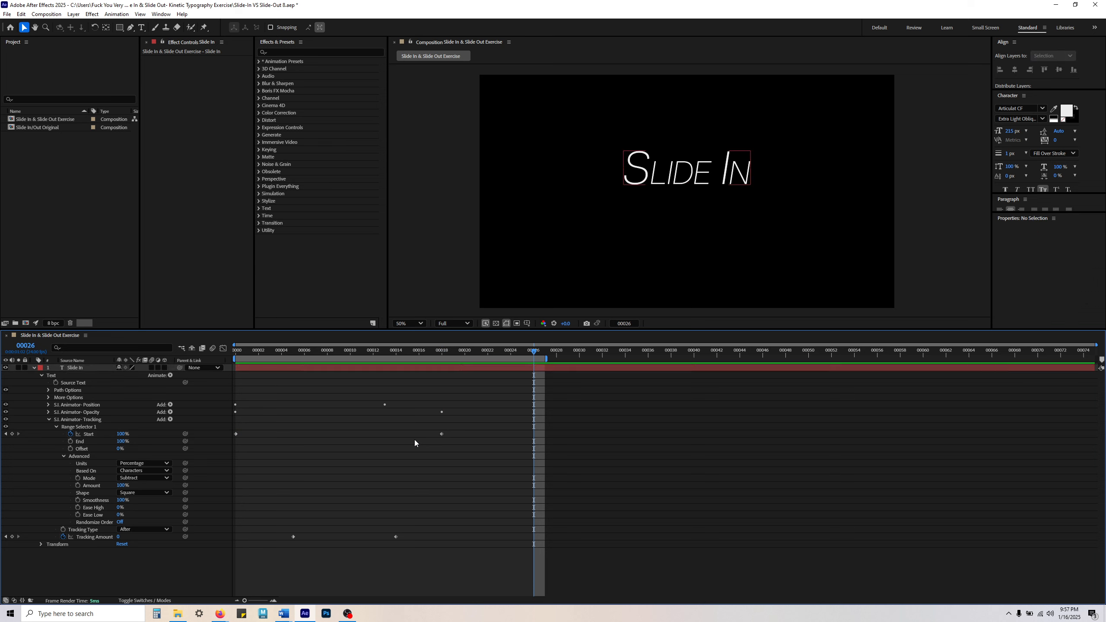
pyautogui.click(441, 434)
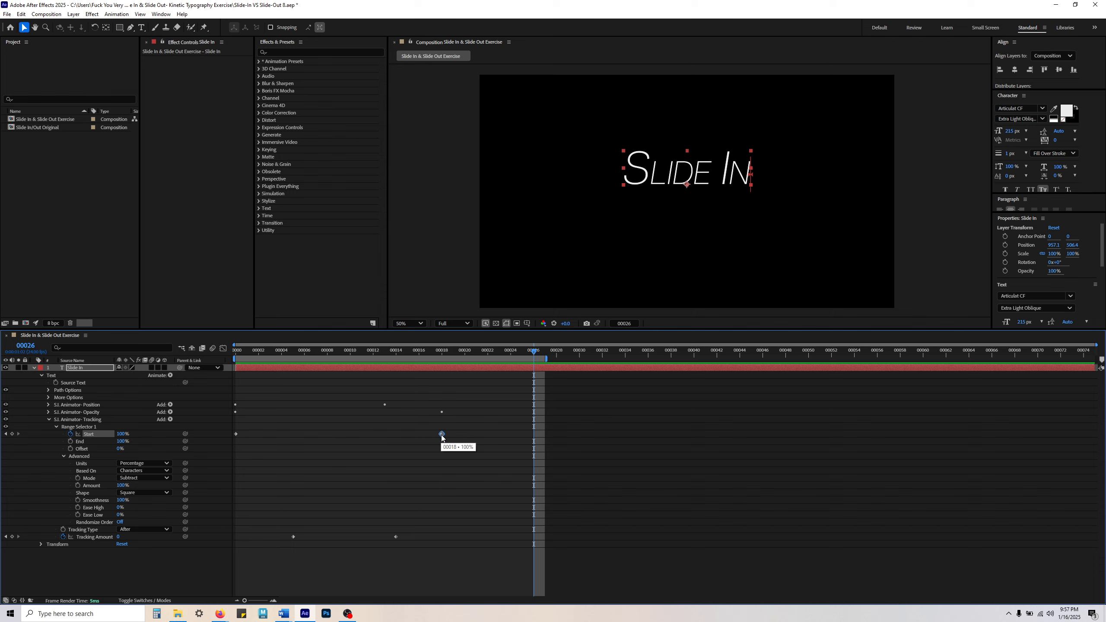
pyautogui.click(96, 536)
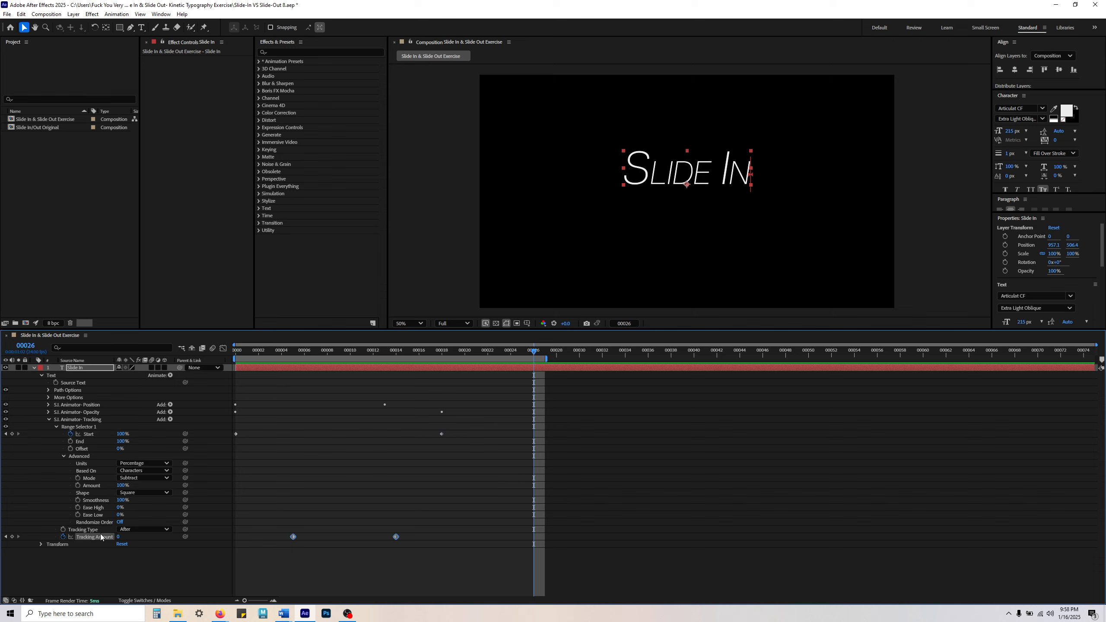
pyautogui.click(371, 547)
pyautogui.moveTo(396, 538); pyautogui.dragTo(442, 536)
pyautogui.press('space')
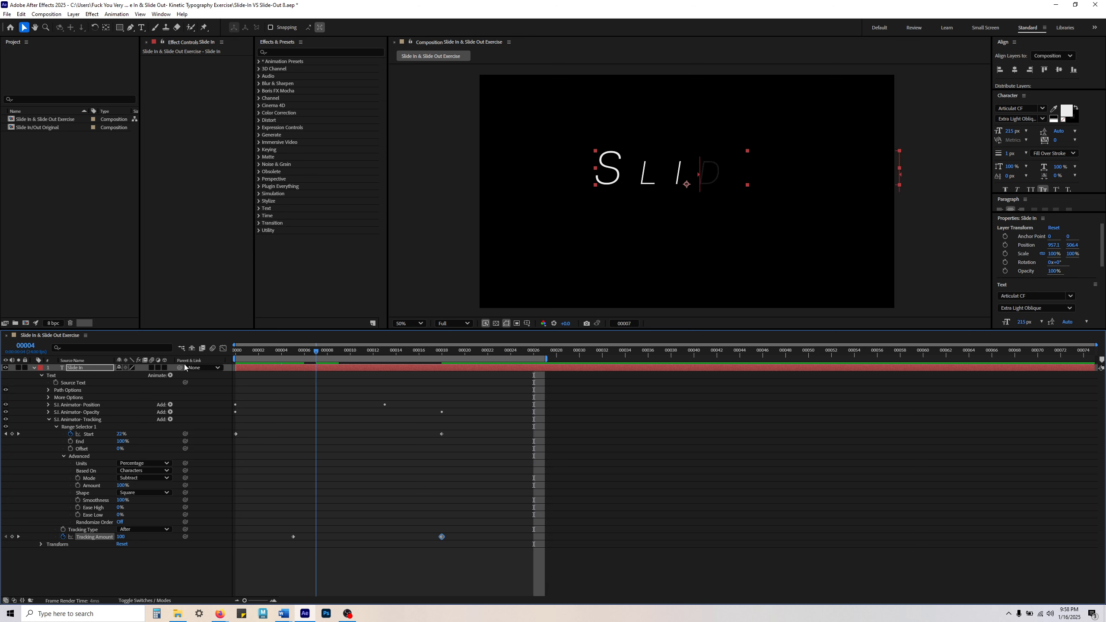
pyautogui.click(381, 491)
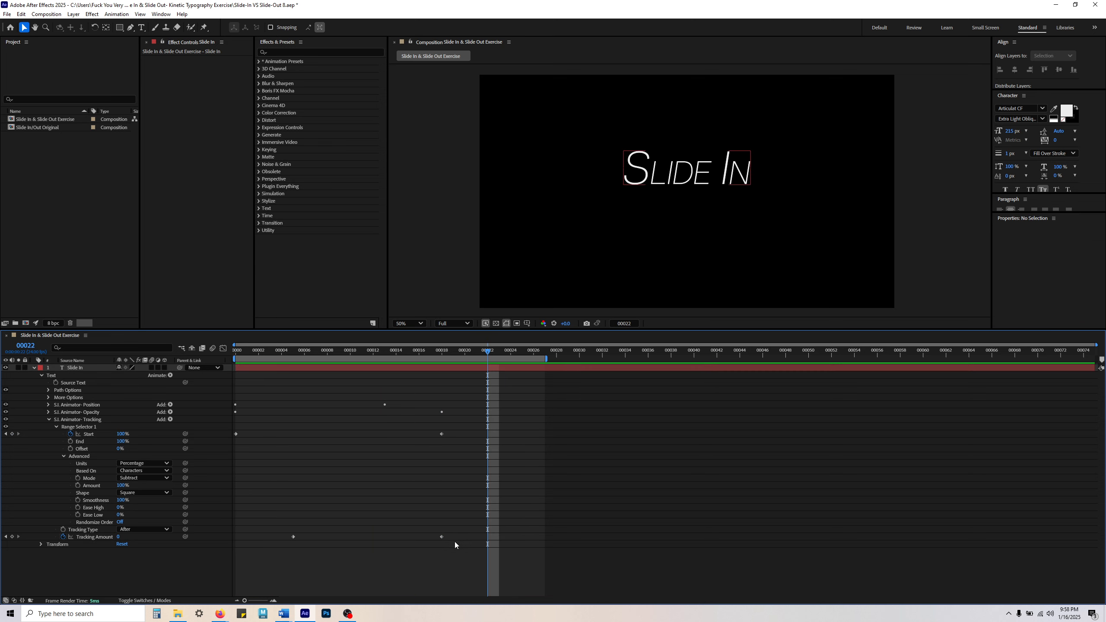
# Step: Try the last Tracking Amount keyframe at frame 13 and preview the slide-in
pyautogui.click(442, 537)
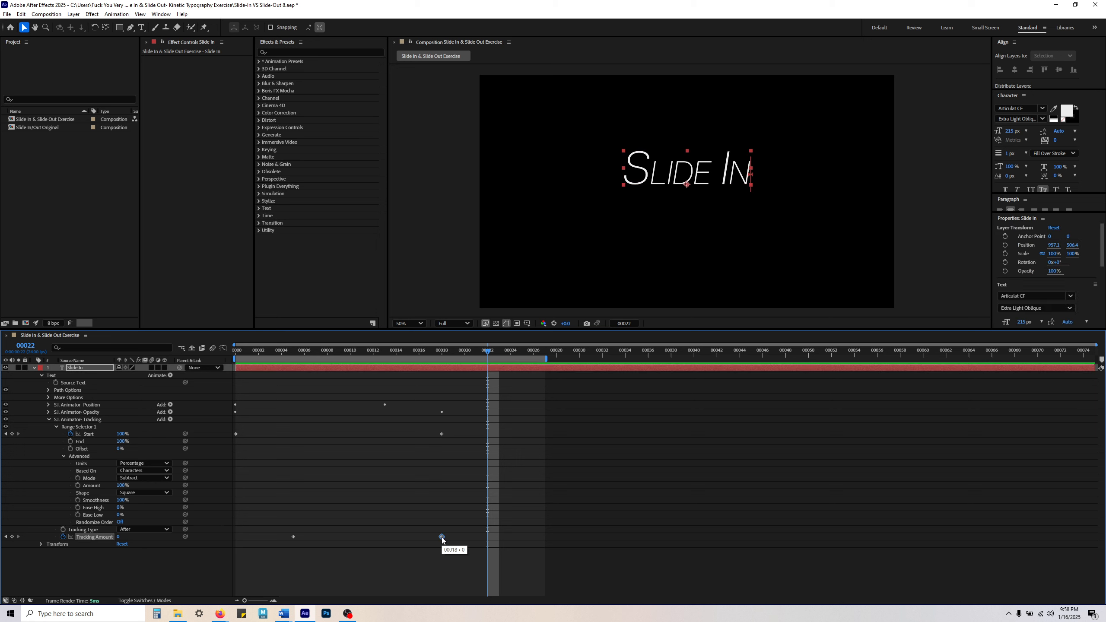
pyautogui.moveTo(442, 540); pyautogui.dragTo(385, 541)
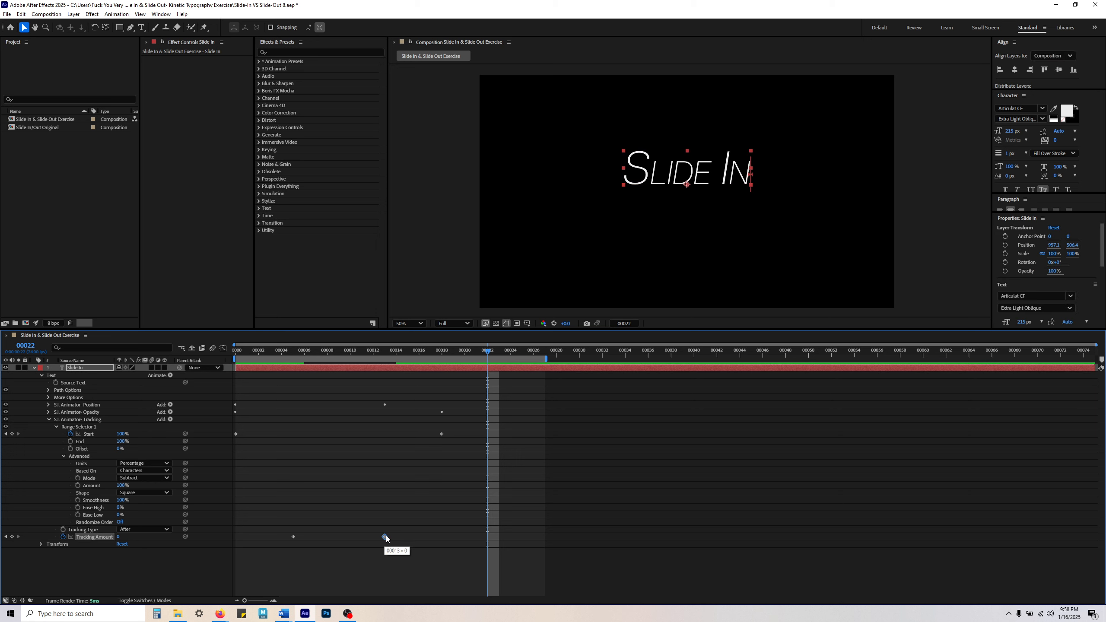
pyautogui.press('space')
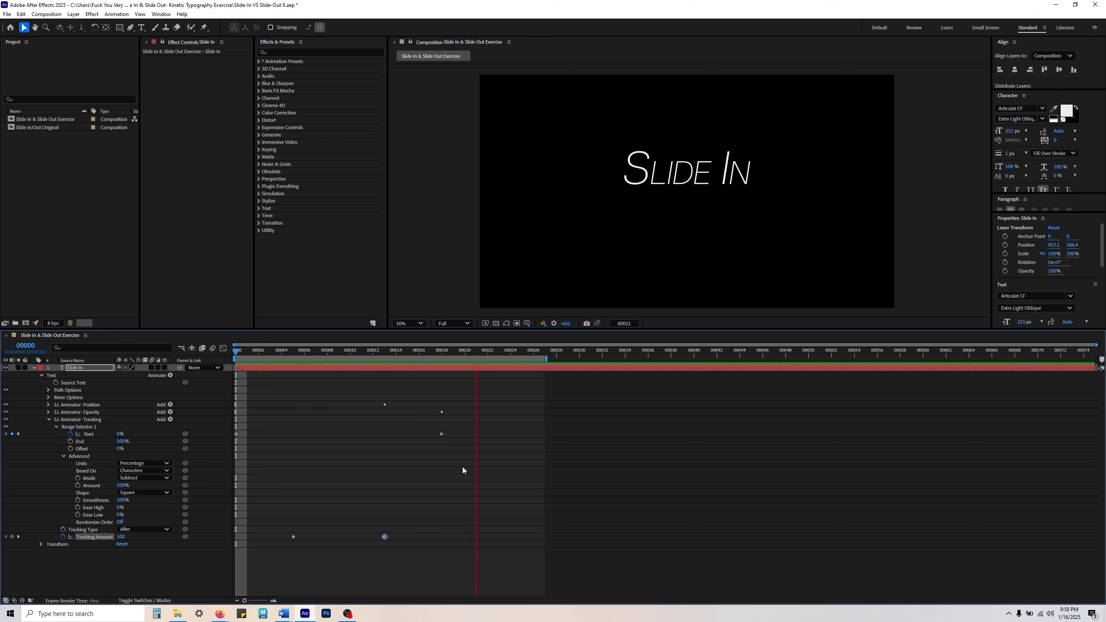
pyautogui.press('space')
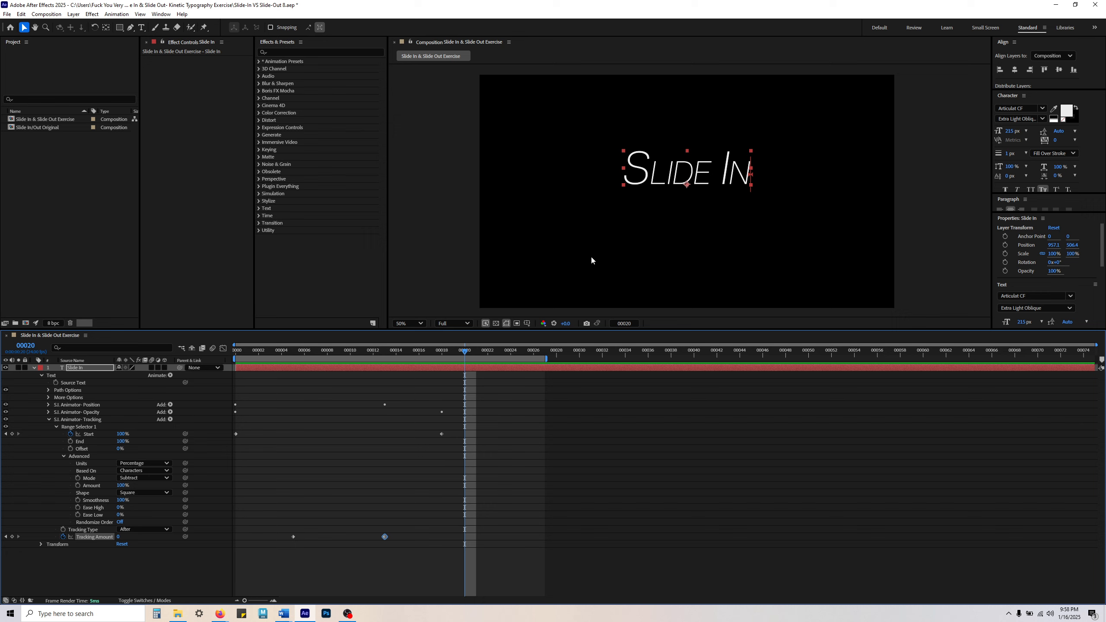
pyautogui.click(351, 543)
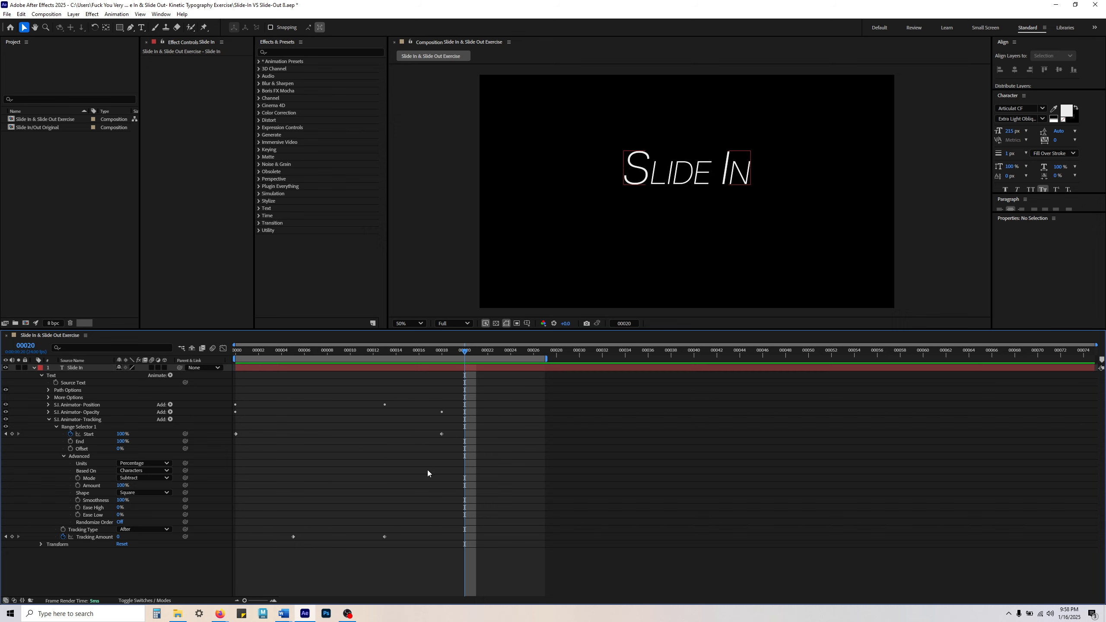
# Step: Move the first Tracking Amount keyframe to frame 0 and preview the animation from the start
pyautogui.moveTo(294, 538); pyautogui.dragTo(237, 536)
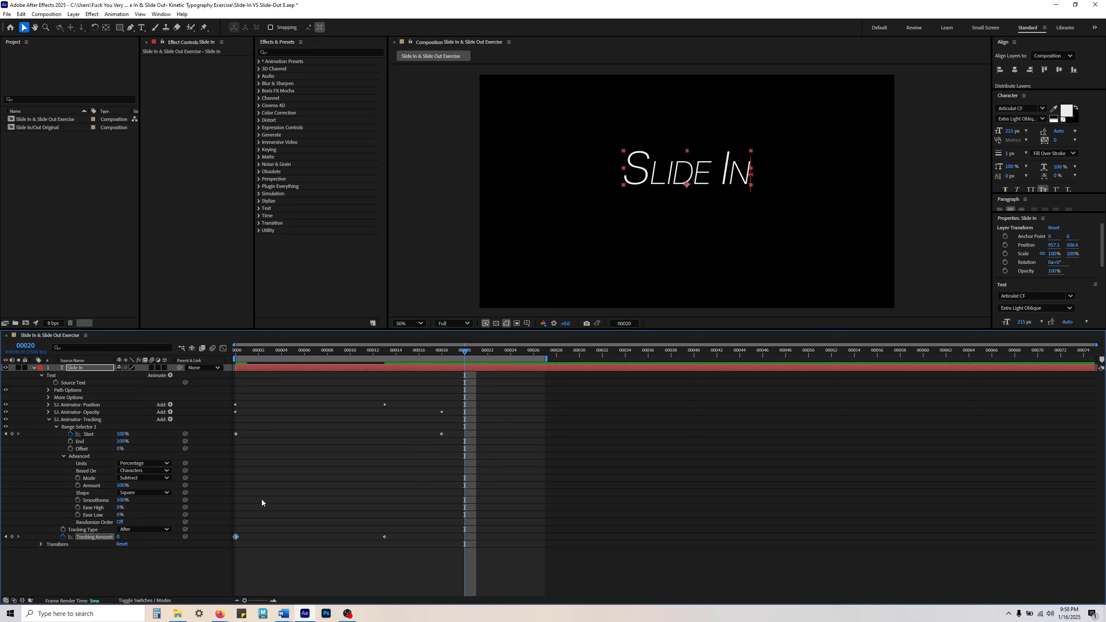
pyautogui.press('Home')
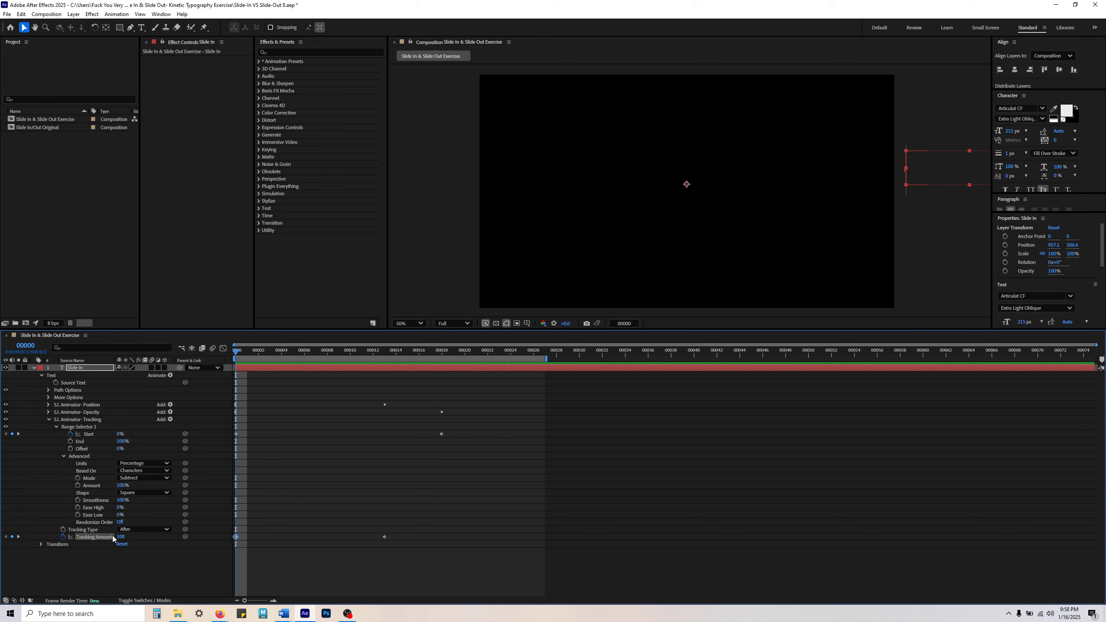
pyautogui.press('space')
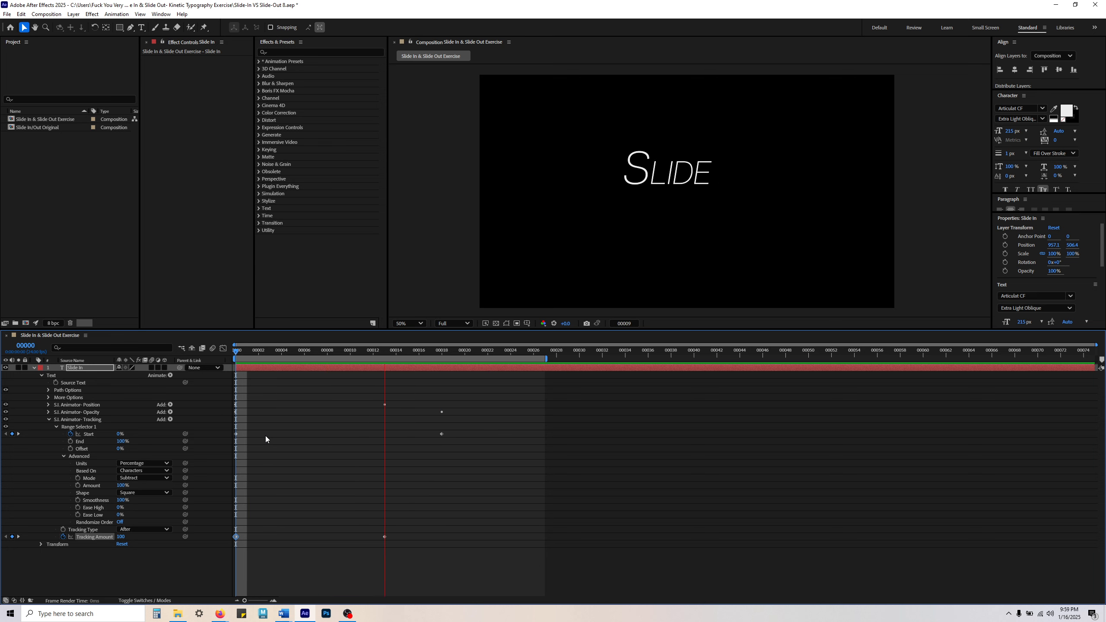
pyautogui.press('space')
# Step: Align the last Tracking Amount keyframe with the final Start keyframe at frame 18 and play the animation
pyautogui.moveTo(272, 353); pyautogui.dragTo(441, 368)
pyautogui.moveTo(384, 537); pyautogui.dragTo(442, 537)
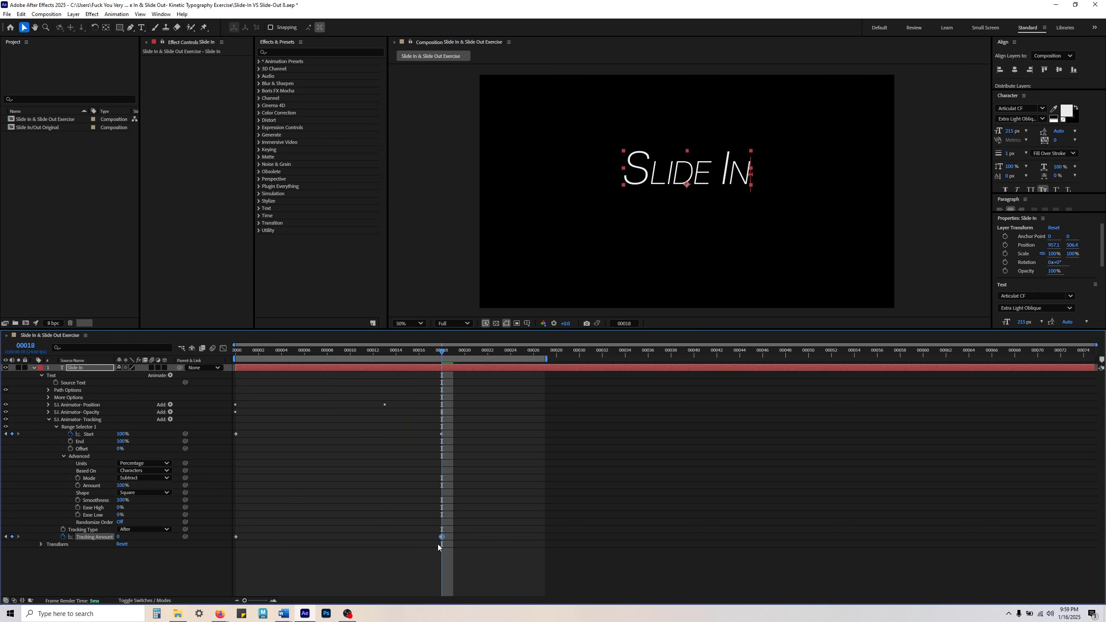
pyautogui.press('space')
pyautogui.click(416, 507)
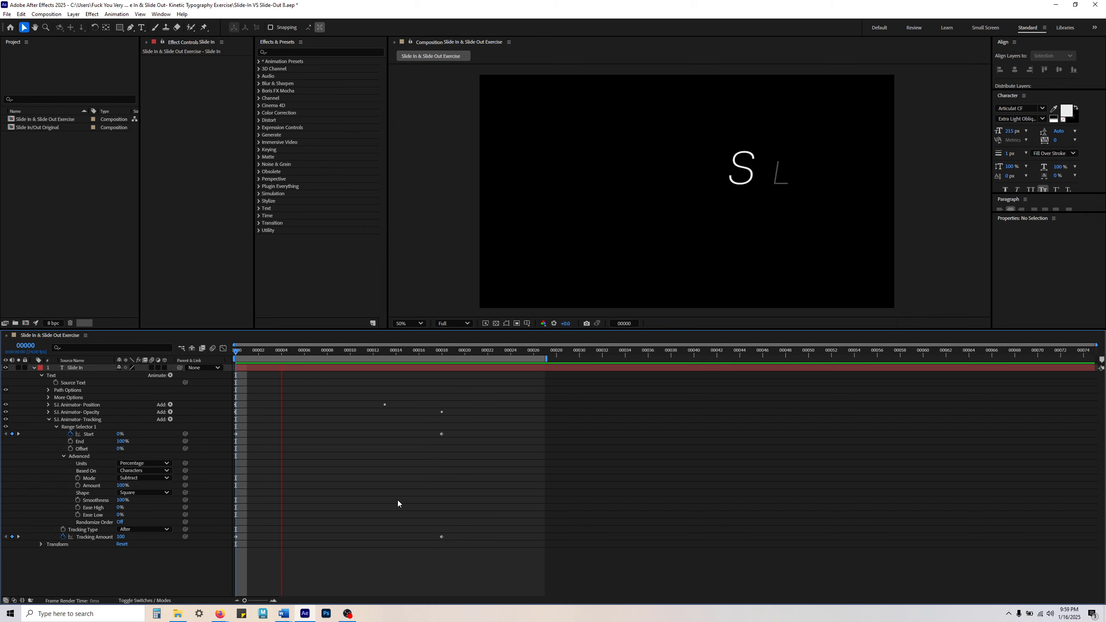
pyautogui.press('space')
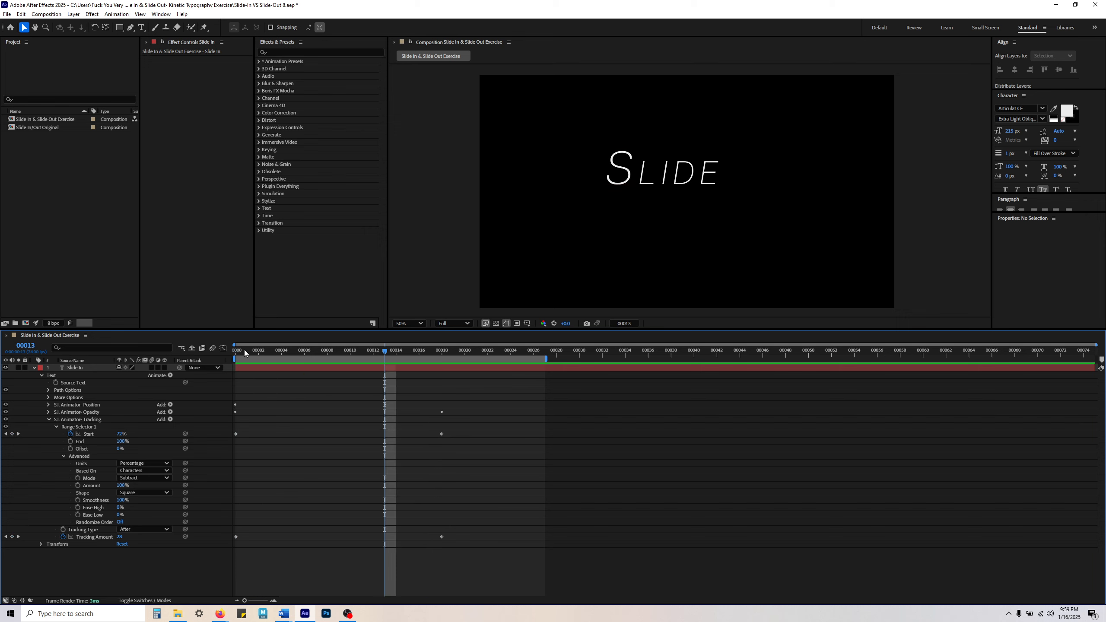
# Step: Set the Tracking Amount at frame 0 to 50 and preview the slide-in
pyautogui.press('Home')
pyautogui.click(121, 537)
pyautogui.write('50')
pyautogui.press('Return')
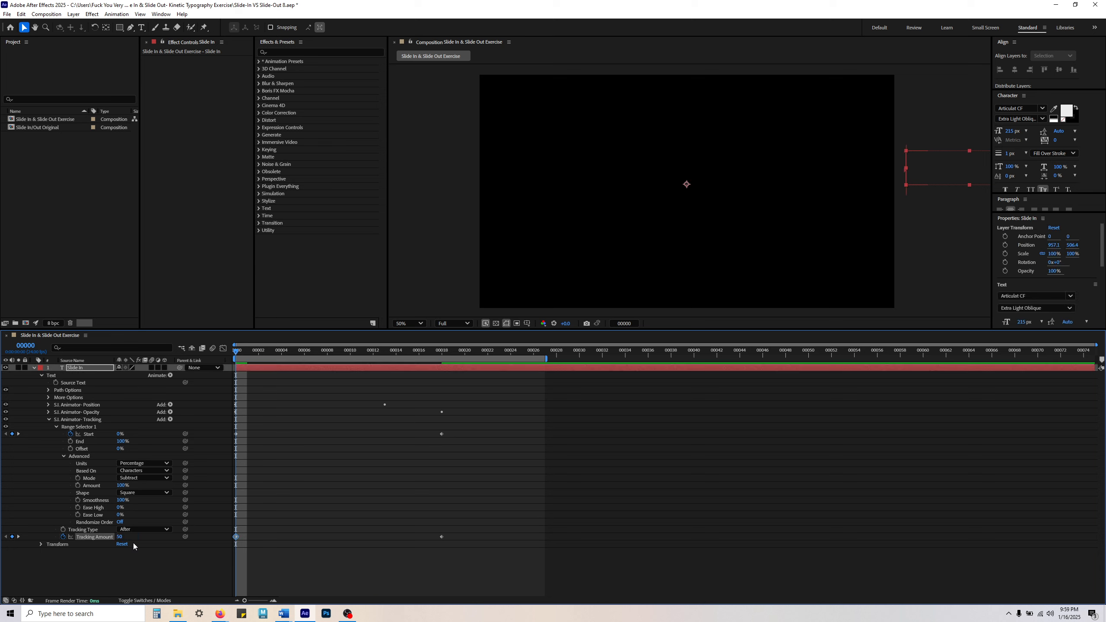
pyautogui.click(300, 502)
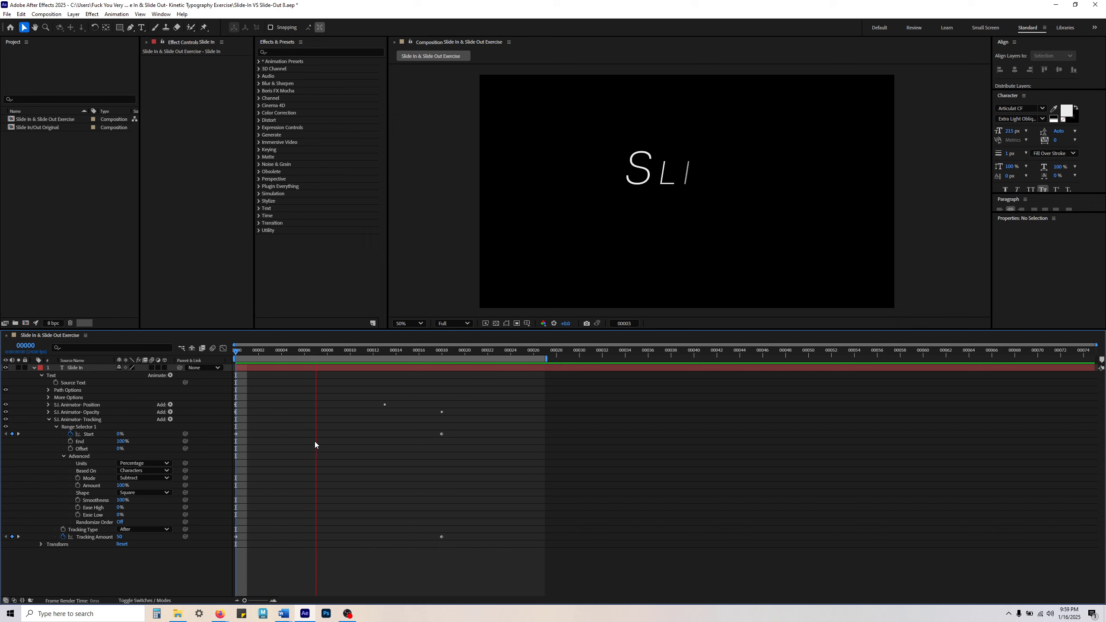
pyautogui.press('space')
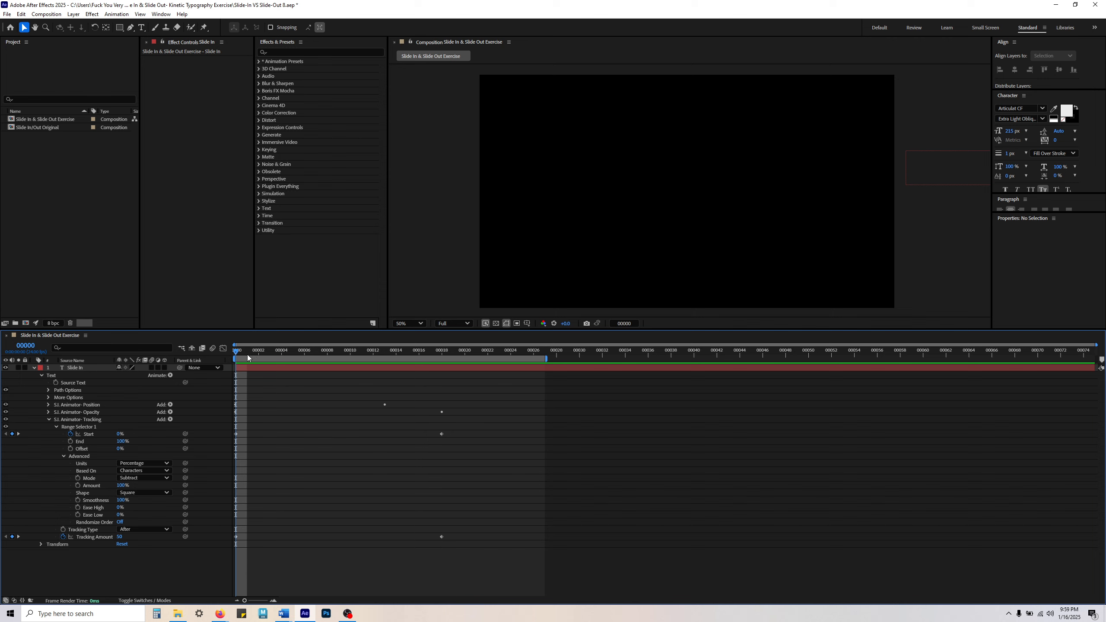
pyautogui.press('space')
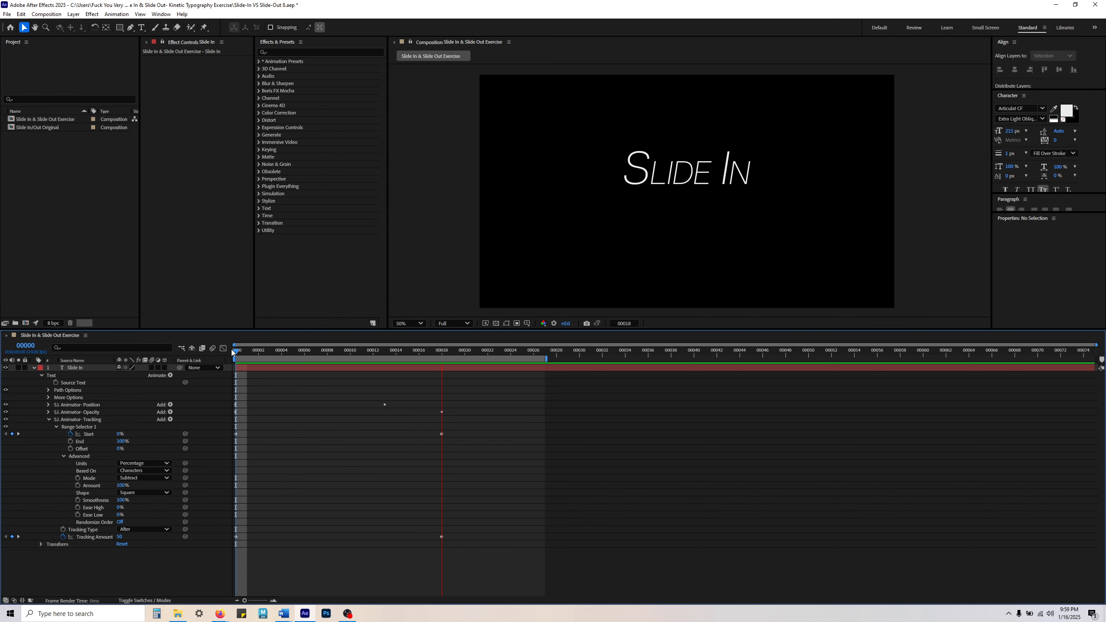
pyautogui.press('space')
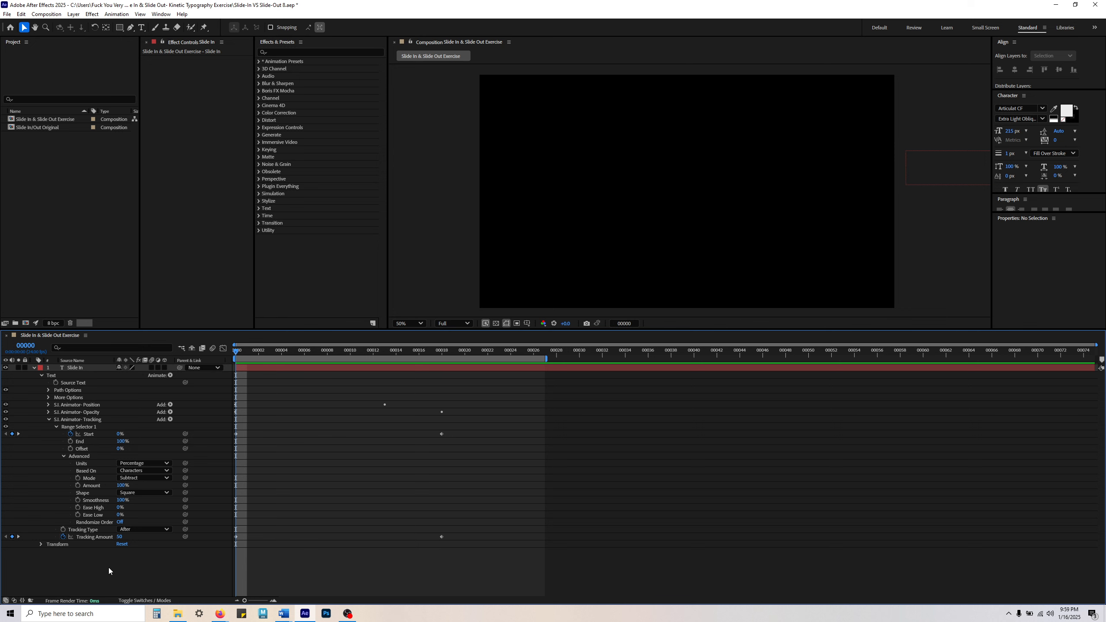
# Step: Set the Tracking Amount keyframe at frame 0 to 75 and preview the result
pyautogui.click(236, 536)
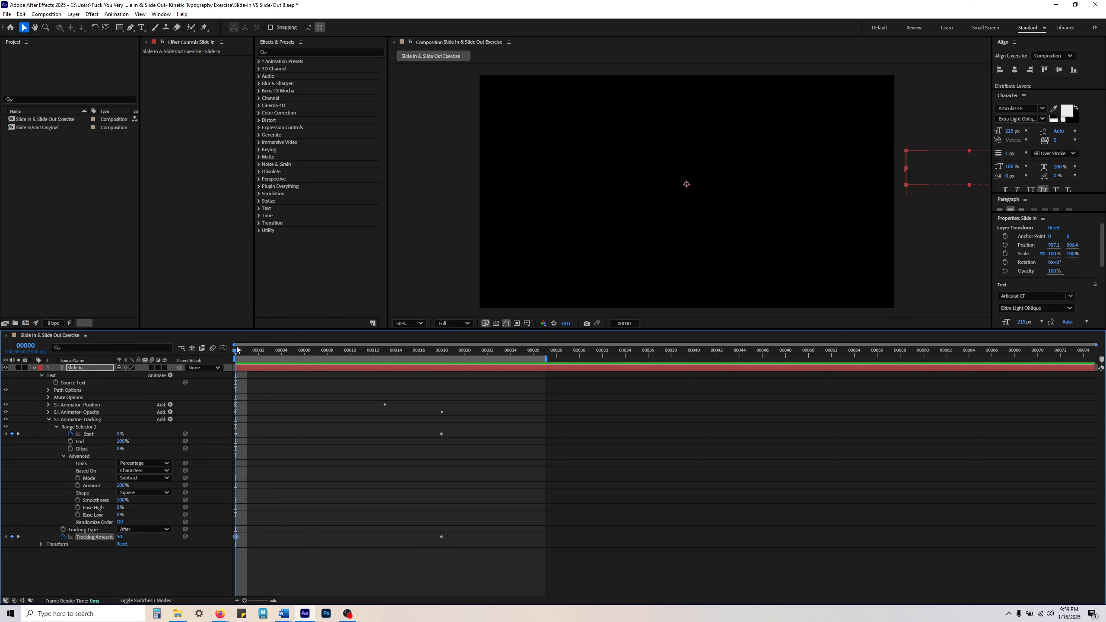
pyautogui.click(119, 537)
pyautogui.write('75')
pyautogui.press('Return')
pyautogui.press('space')
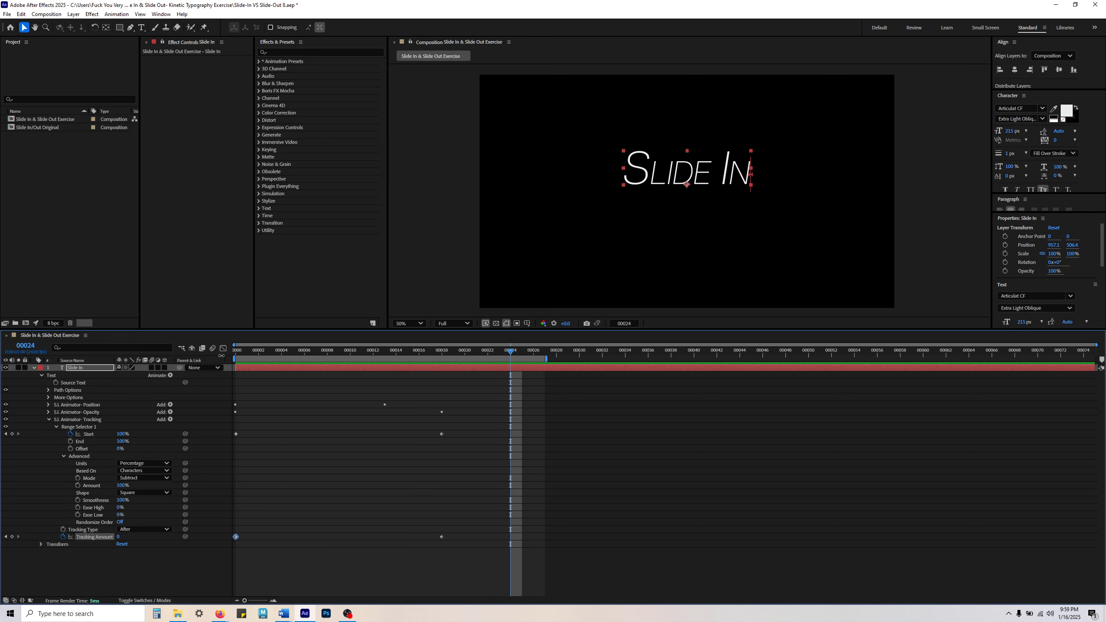
pyautogui.moveTo(234, 352)
pyautogui.mouseDown()
pyautogui.moveTo(484, 369)
pyautogui.moveTo(199, 387)
pyautogui.moveTo(567, 387)
pyautogui.moveTo(227, 359)
pyautogui.mouseUp()
pyautogui.press('space')
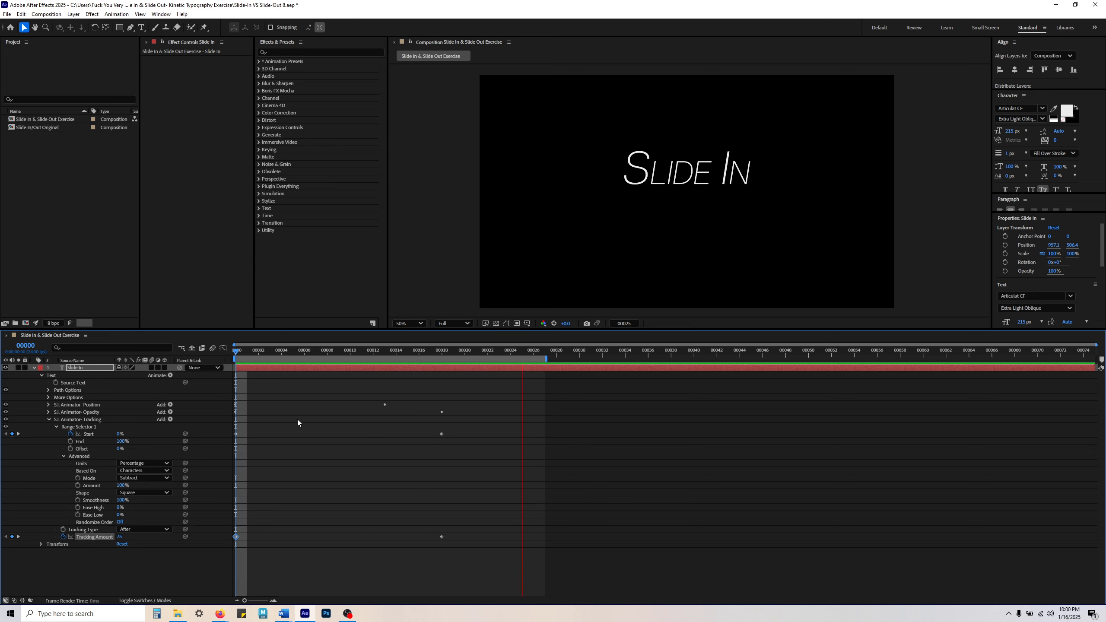
pyautogui.click(297, 420)
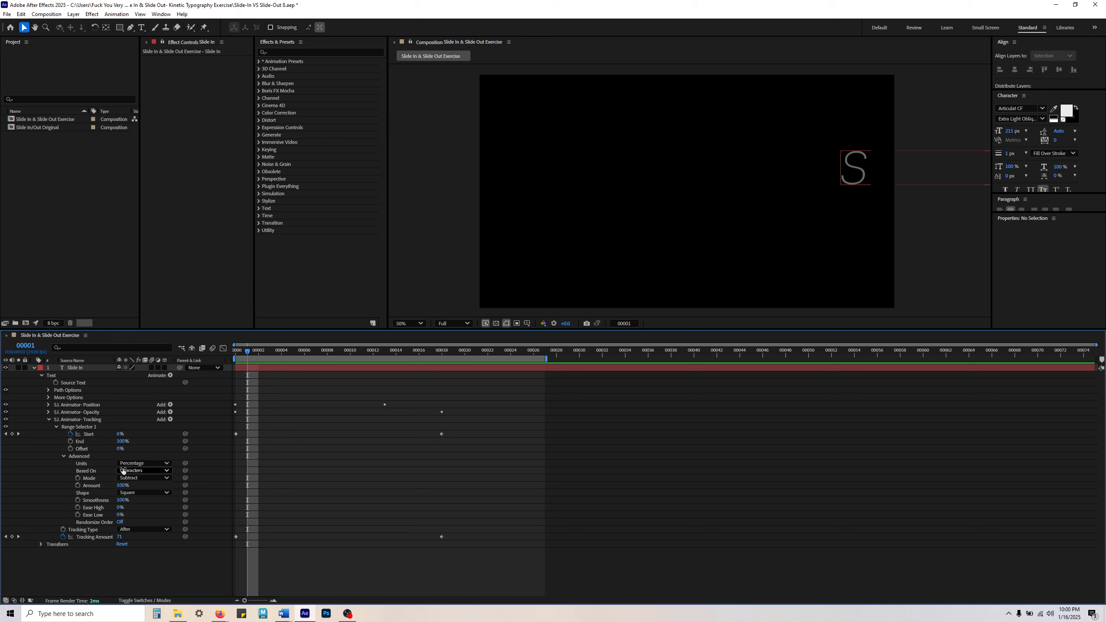
# Step: Review the Tracking animator's Tracking Amount keyframes at frames 0 and 18
pyautogui.click(93, 420)
pyautogui.click(307, 556)
pyautogui.click(99, 537)
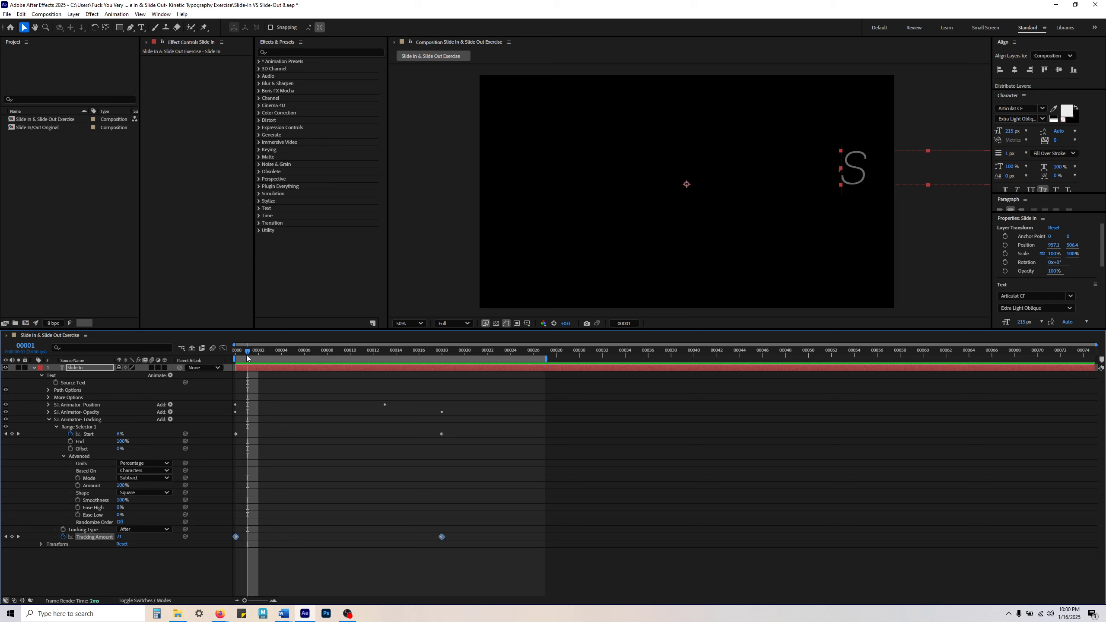
pyautogui.moveTo(247, 355); pyautogui.dragTo(199, 355)
pyautogui.click(236, 537)
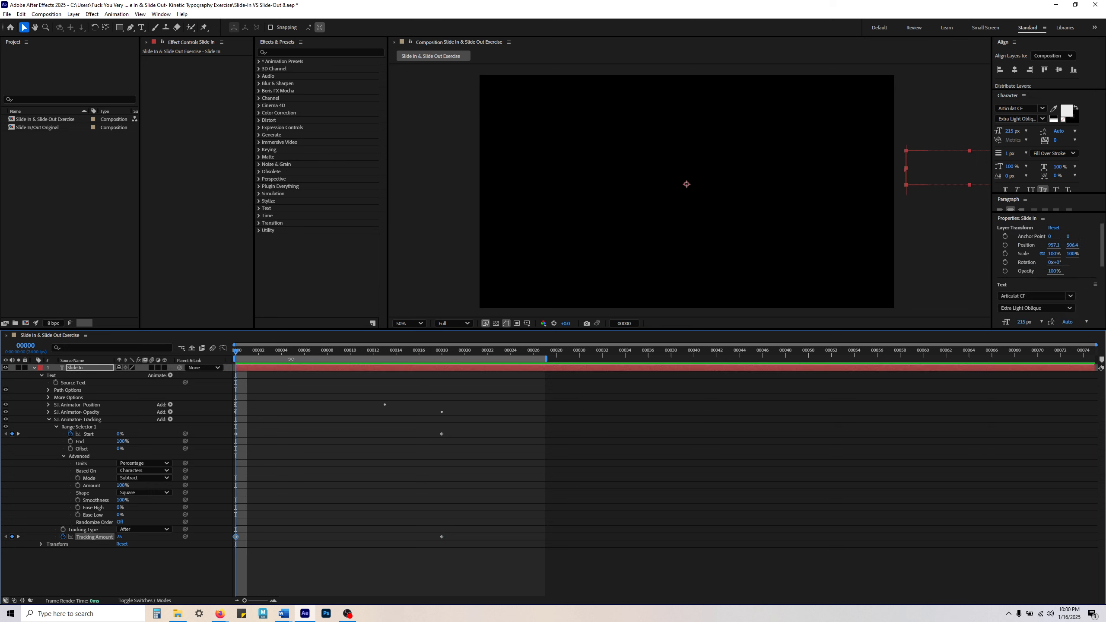
pyautogui.moveTo(256, 351); pyautogui.dragTo(442, 378)
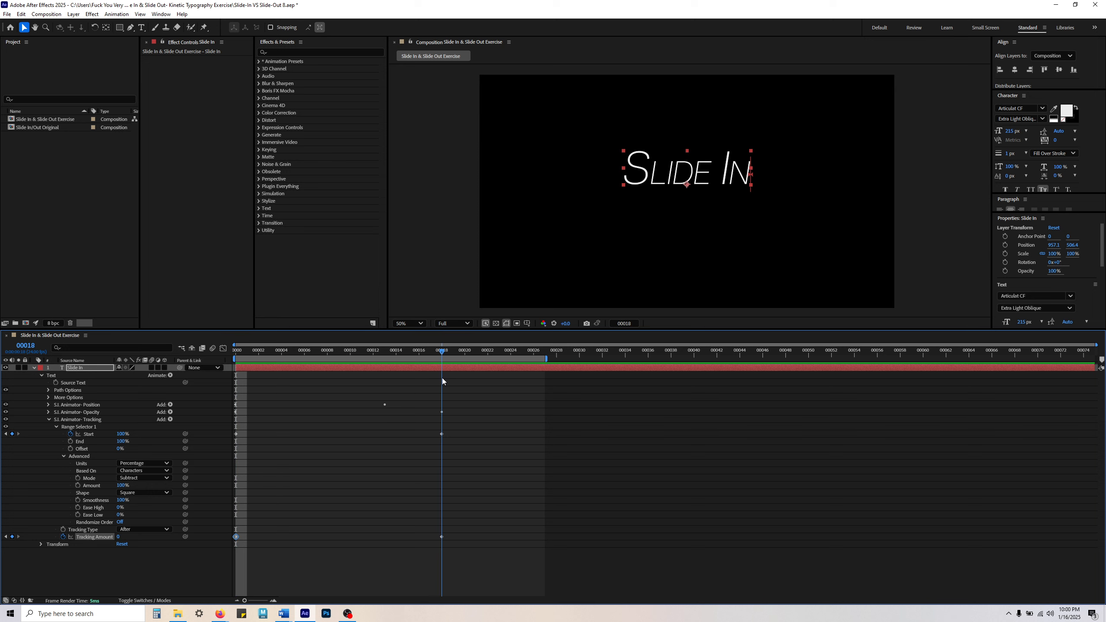
pyautogui.click(141, 550)
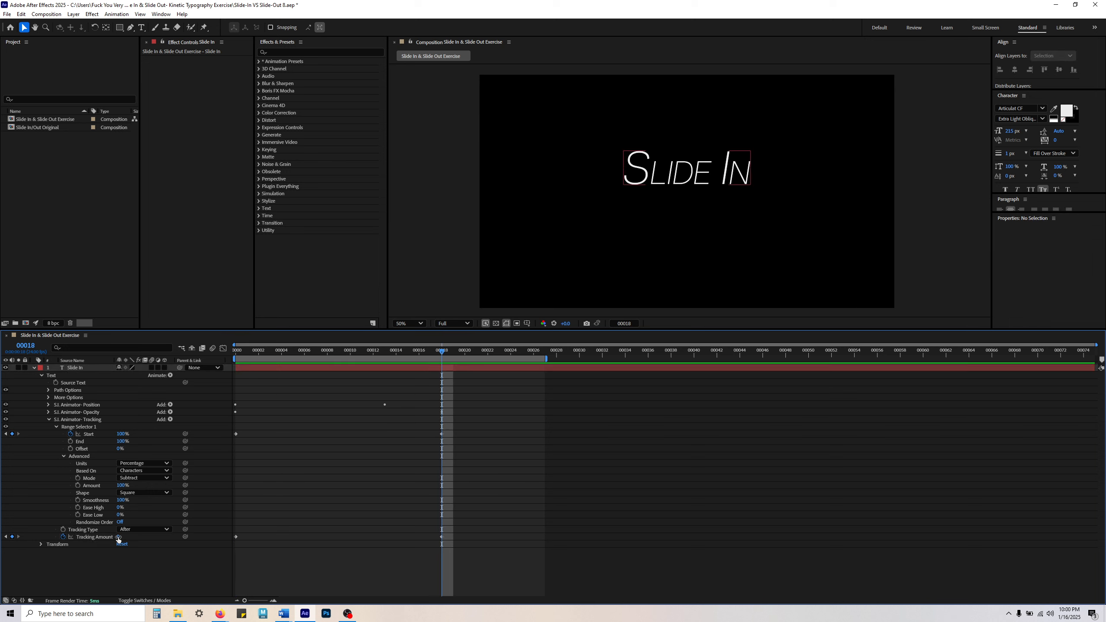
# Step: Delete the Tracking Amount keyframe at frame 18 and recreate it there with a value of 0
pyautogui.moveTo(435, 513); pyautogui.dragTo(474, 558)
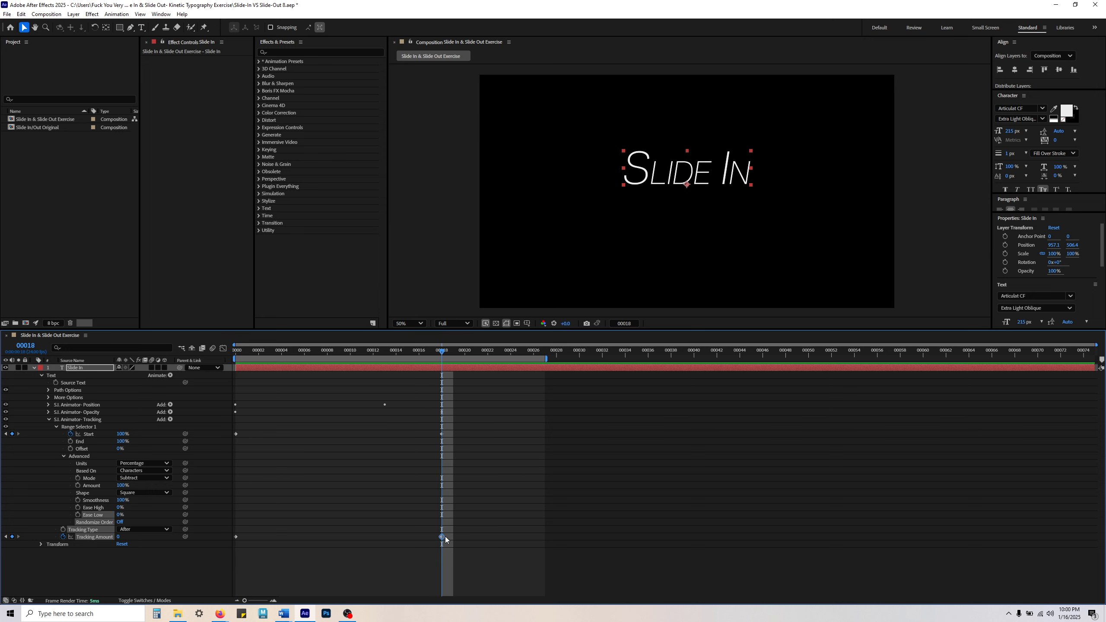
pyautogui.press('Delete')
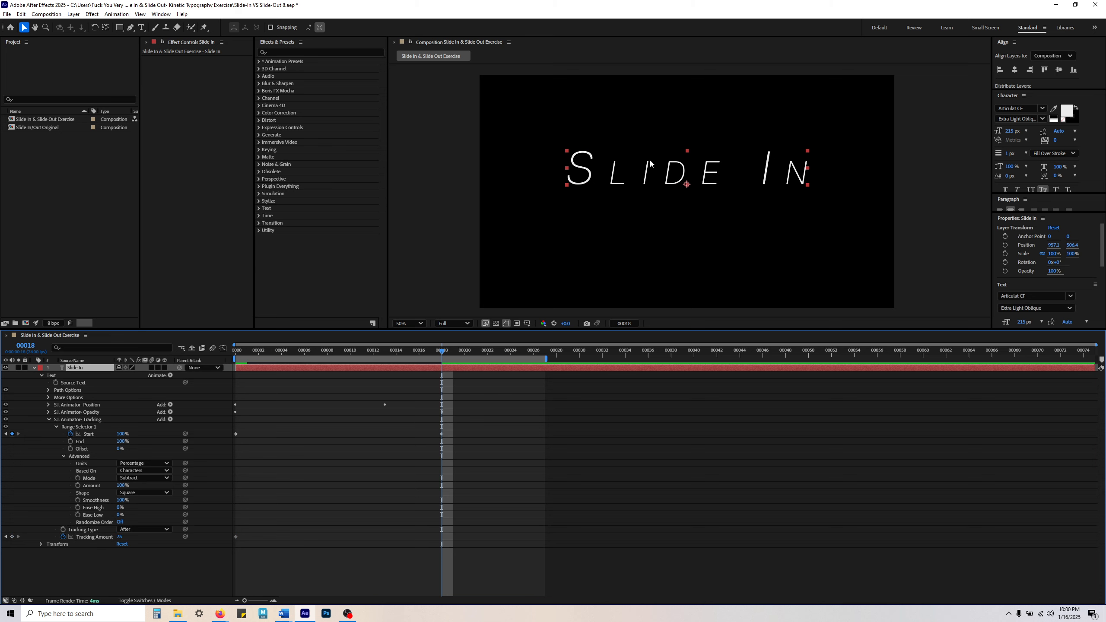
pyautogui.click(92, 419)
pyautogui.click(92, 412)
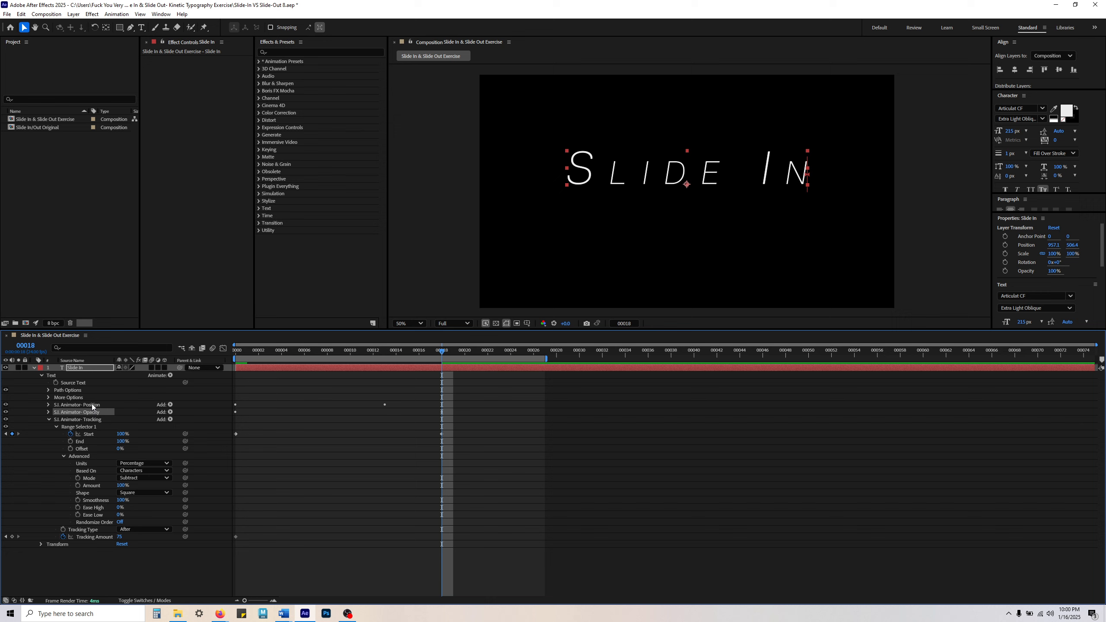
pyautogui.click(93, 407)
pyautogui.click(90, 420)
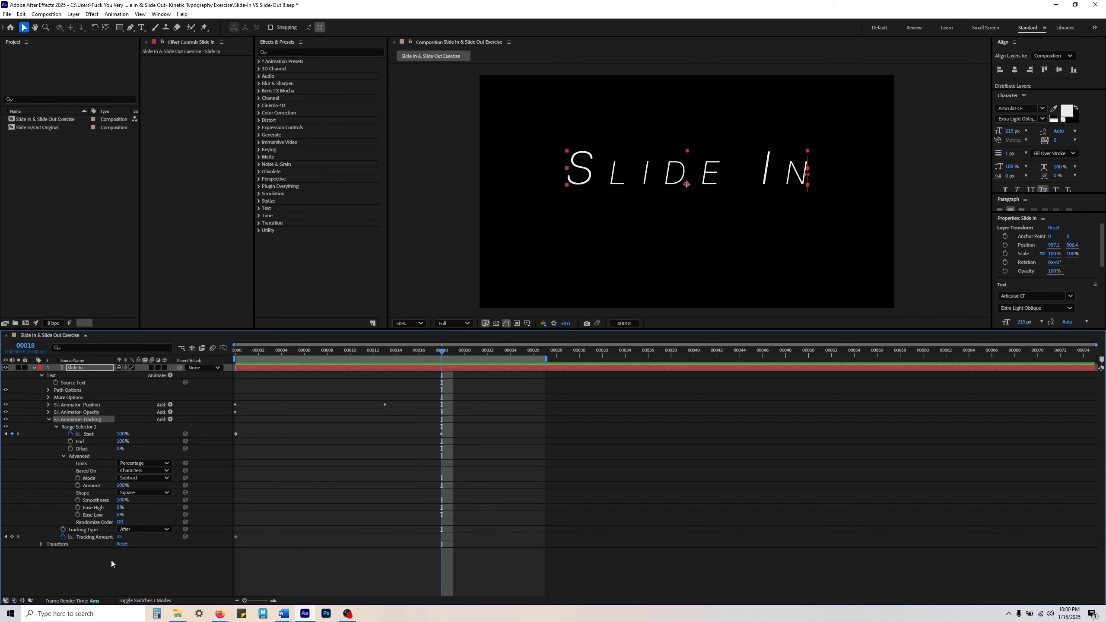
pyautogui.click(118, 537)
pyautogui.write('0')
pyautogui.press('Return')
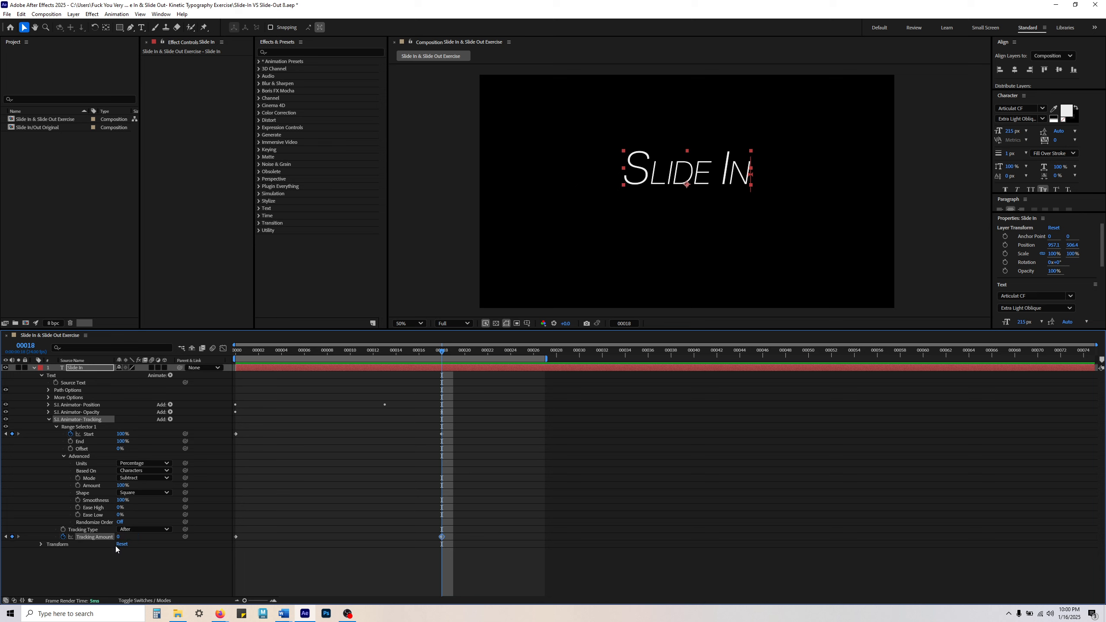
# Step: Compare the Tracking animator's Tracking Amount keyframes with the Opacity animator's Range Selector and Opacity properties
pyautogui.click(120, 575)
pyautogui.click(89, 413)
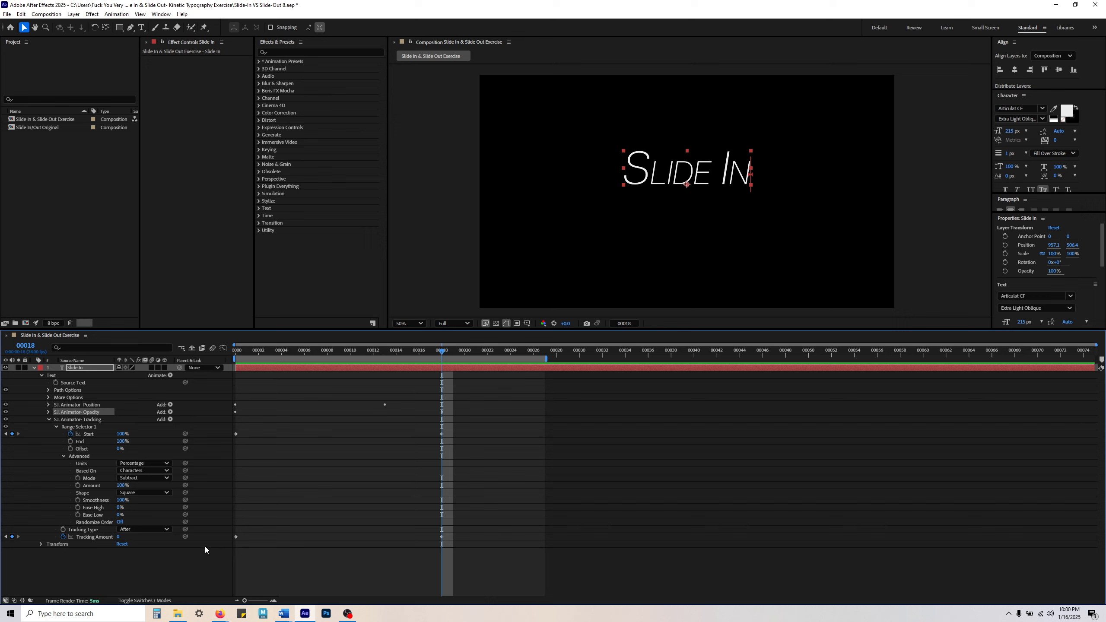
pyautogui.click(92, 538)
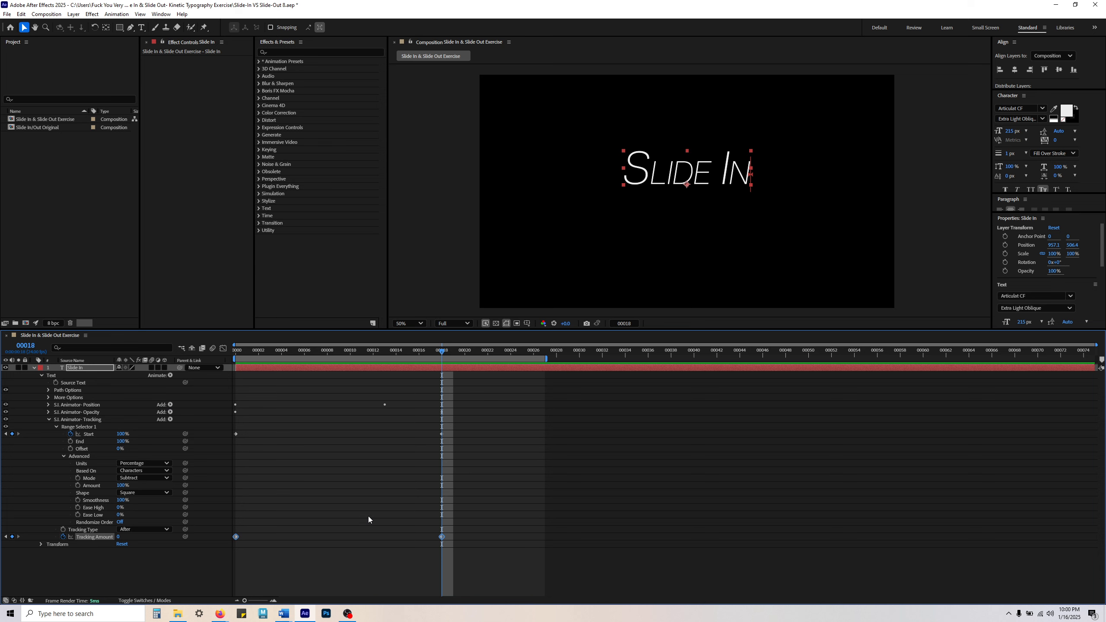
pyautogui.click(91, 412)
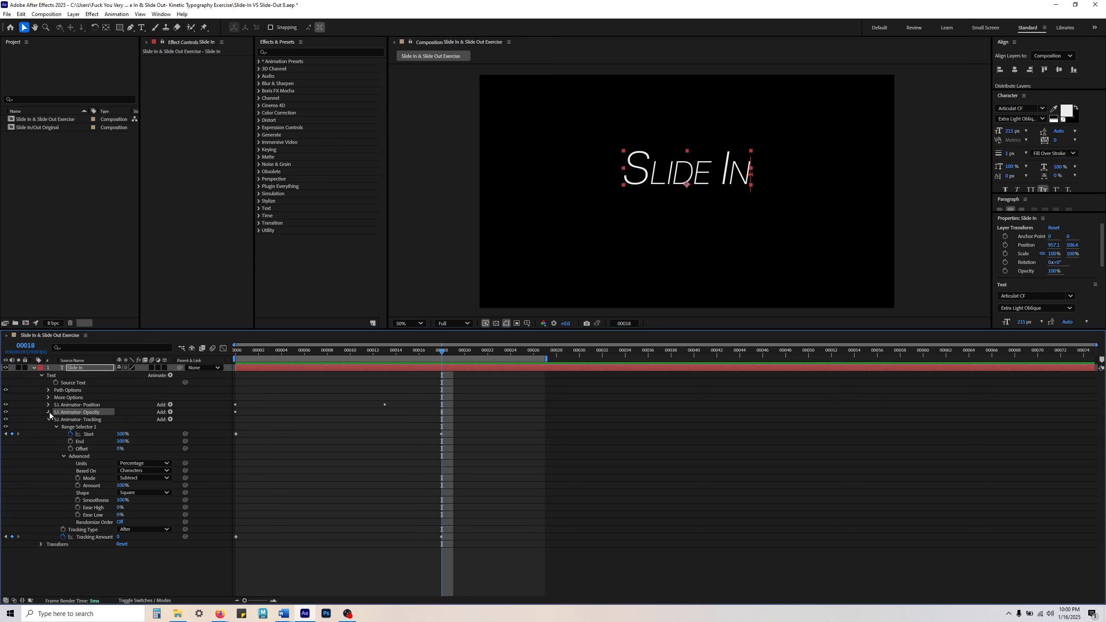
pyautogui.click(49, 412)
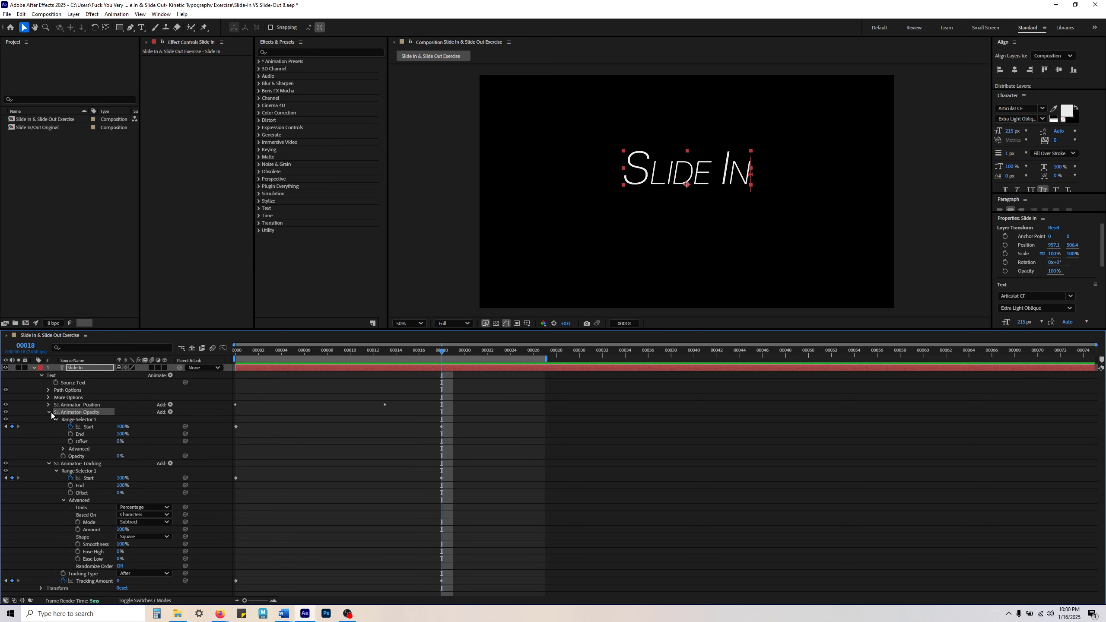
pyautogui.click(48, 463)
pyautogui.click(84, 530)
pyautogui.click(76, 457)
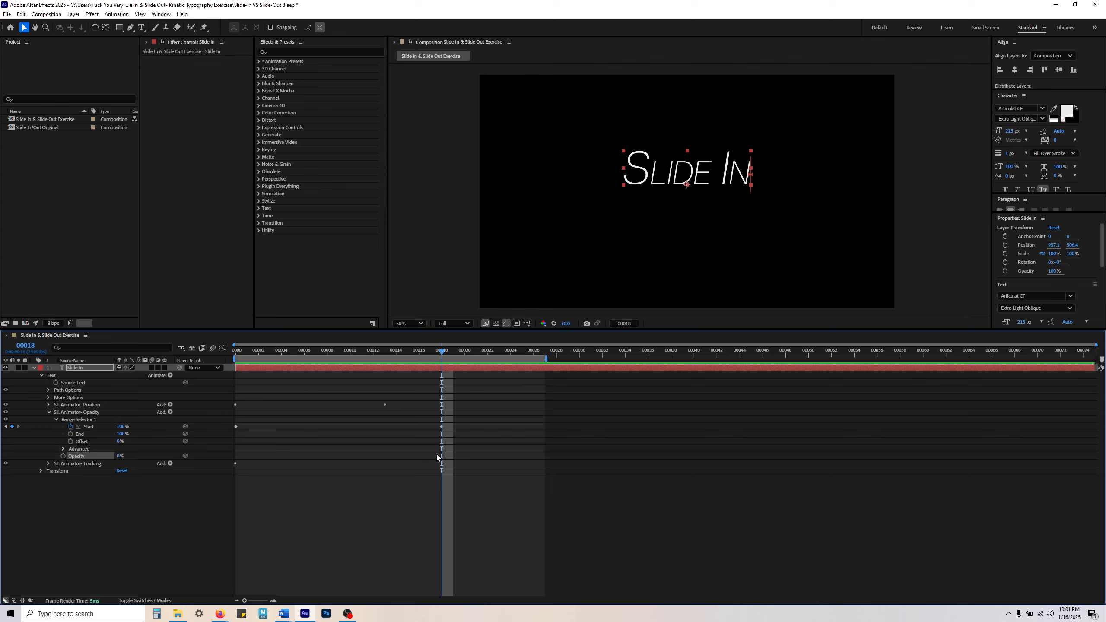
pyautogui.click(76, 412)
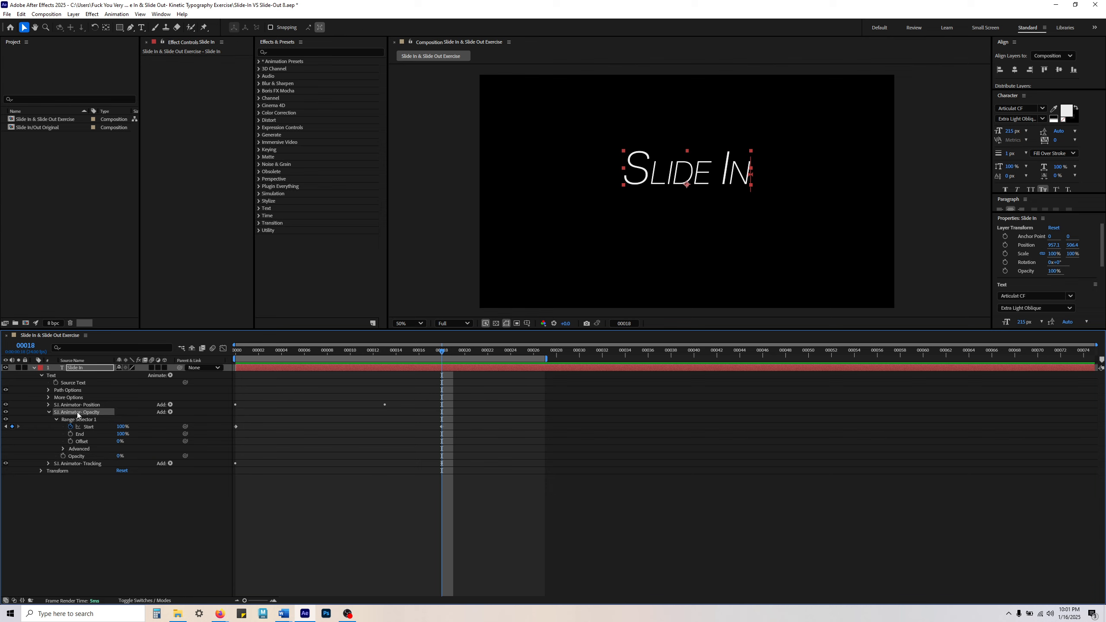
pyautogui.click(47, 411)
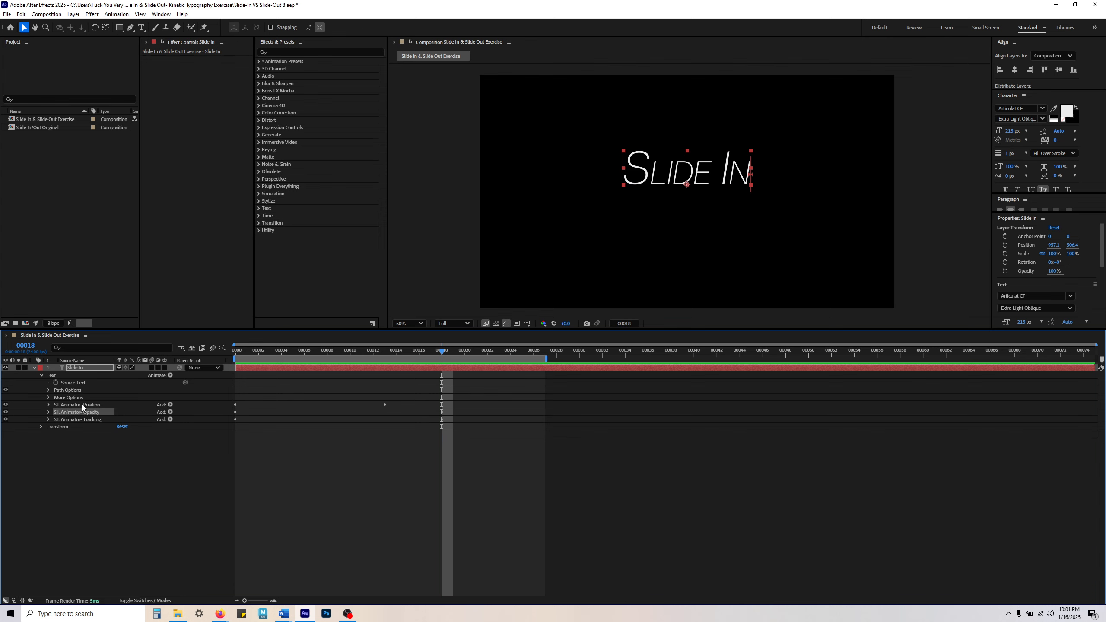
# Step: Delete the Position animator's Position keyframe at frame 13 and preview the slide-in from frame 0
pyautogui.click(48, 405)
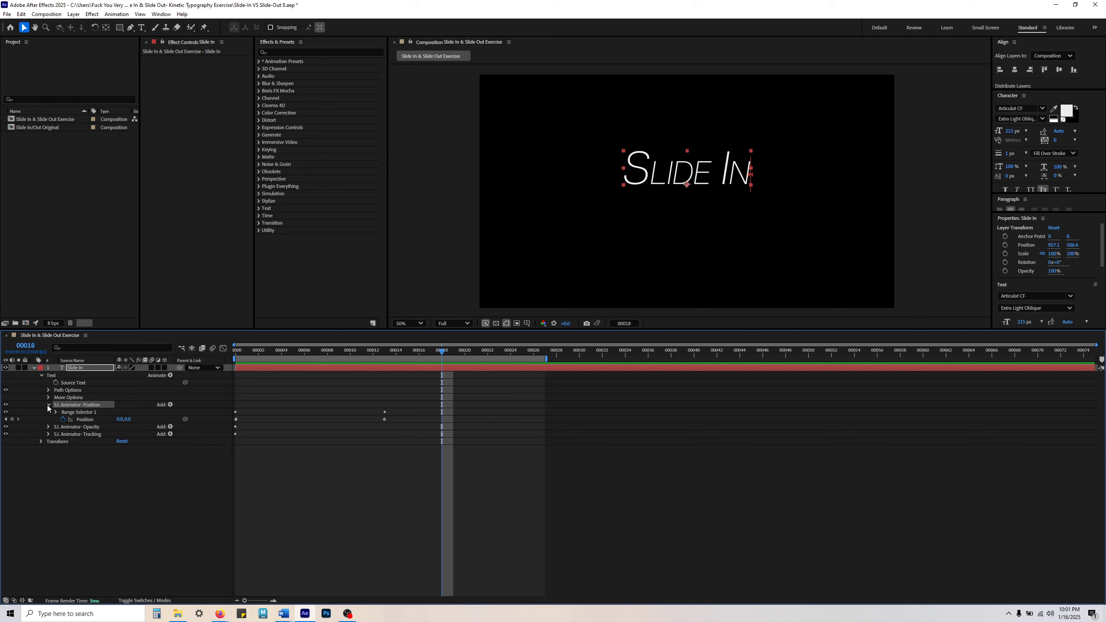
pyautogui.click(86, 420)
pyautogui.press('Home')
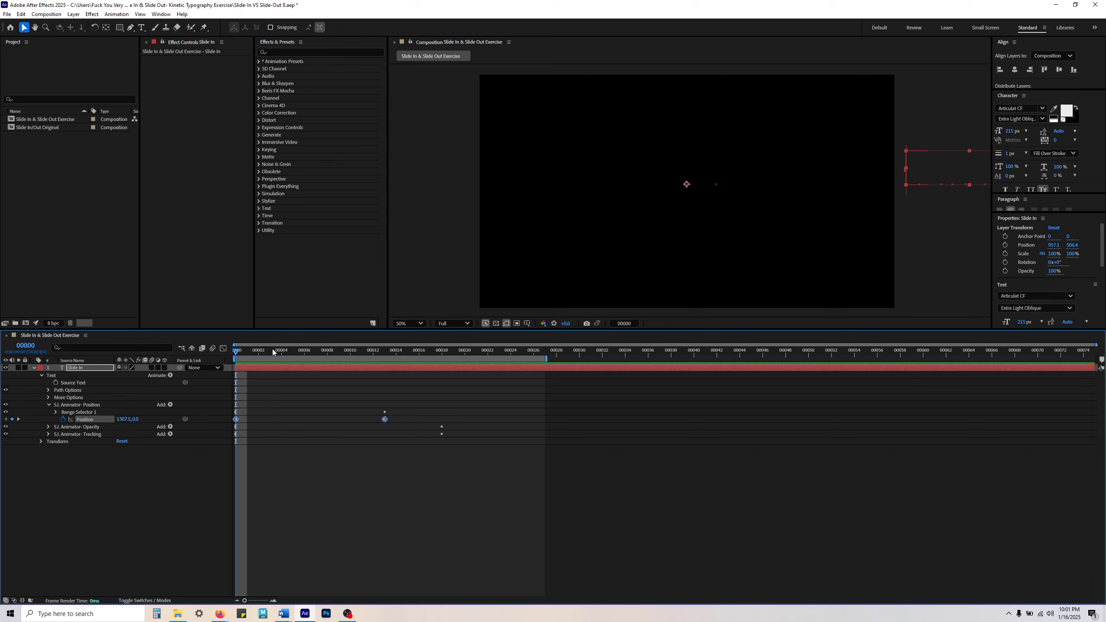
pyautogui.moveTo(244, 351); pyautogui.dragTo(385, 359)
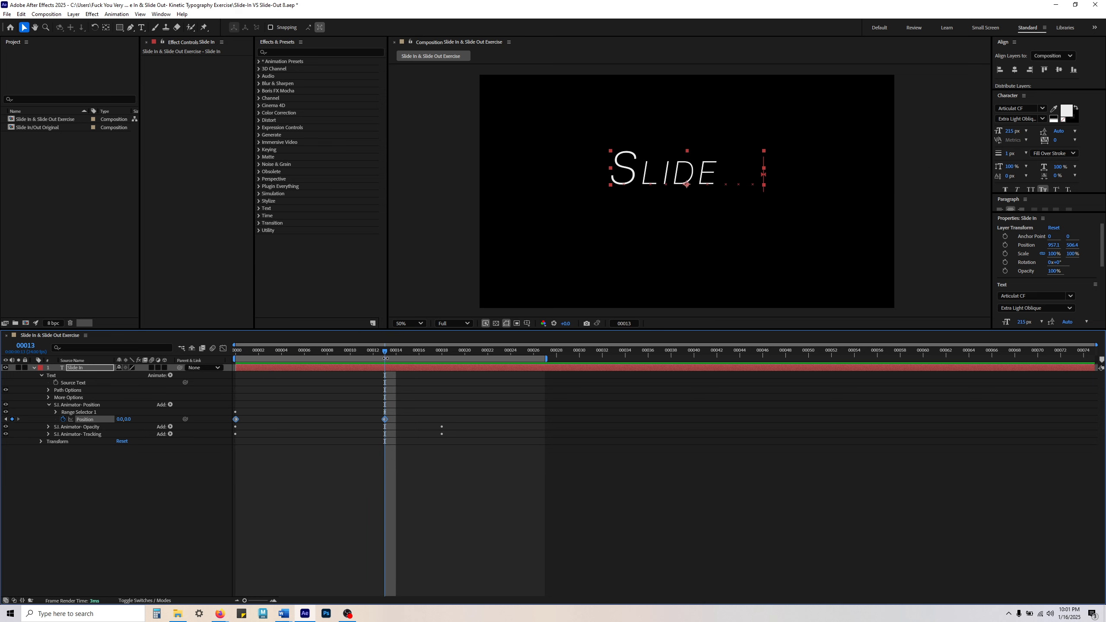
pyautogui.click(402, 420)
pyautogui.click(385, 419)
pyautogui.press('Delete')
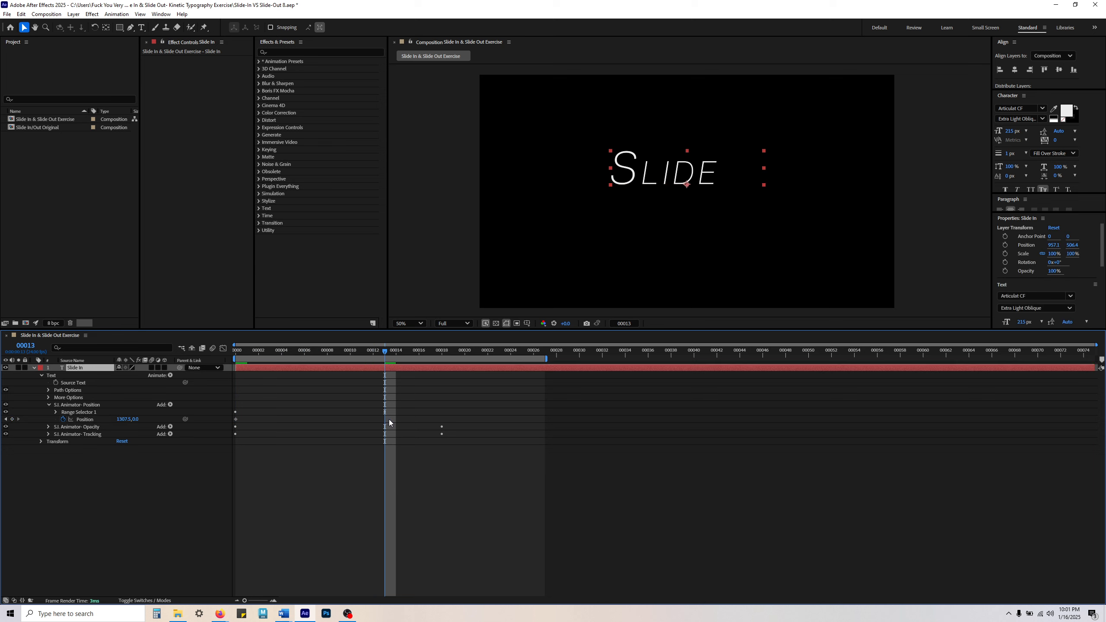
pyautogui.press('Home')
pyautogui.press('space')
# Step: Undo the deletion of the Position keyframe at frame 13 and replay the slide-in from frame 0
pyautogui.press('space')
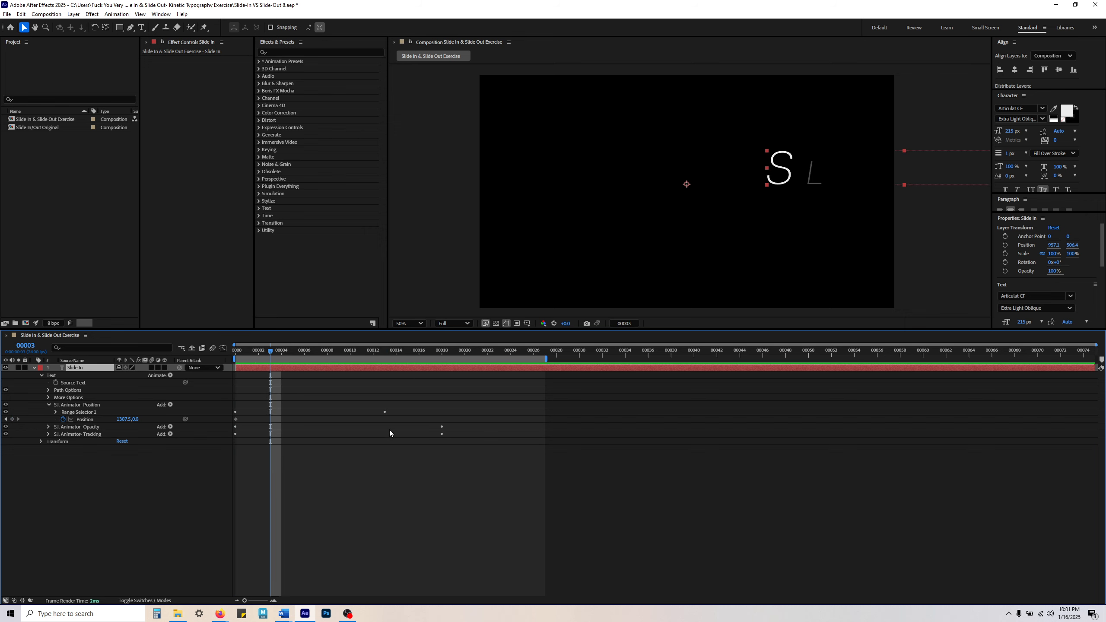
pyautogui.hotkey('ctrl', 'z')
pyautogui.press('Home')
pyautogui.press('space')
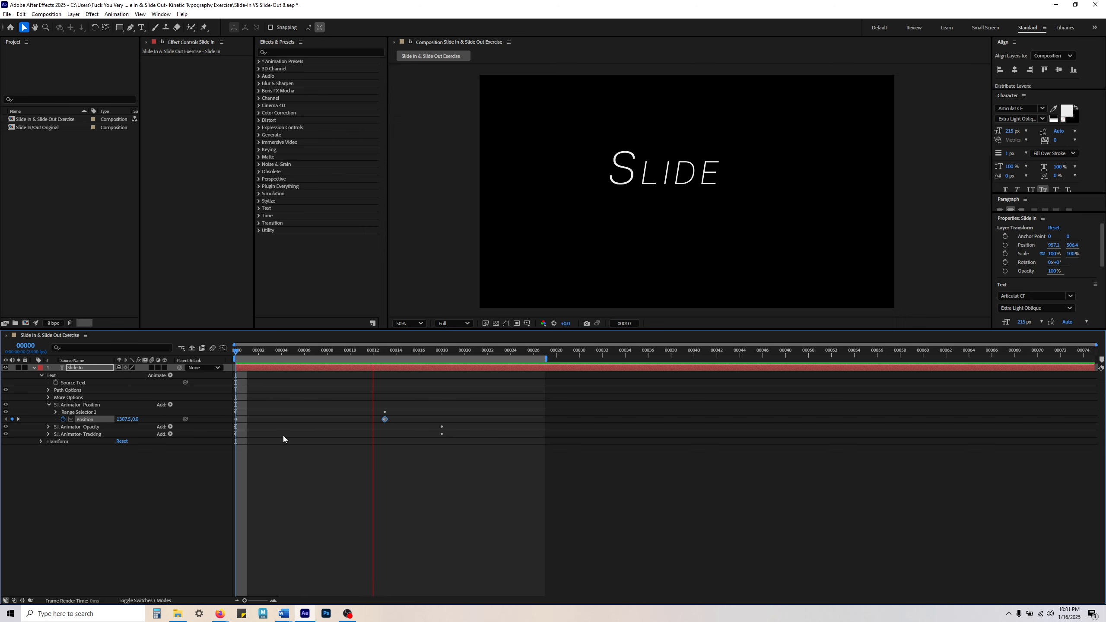
pyautogui.click(172, 512)
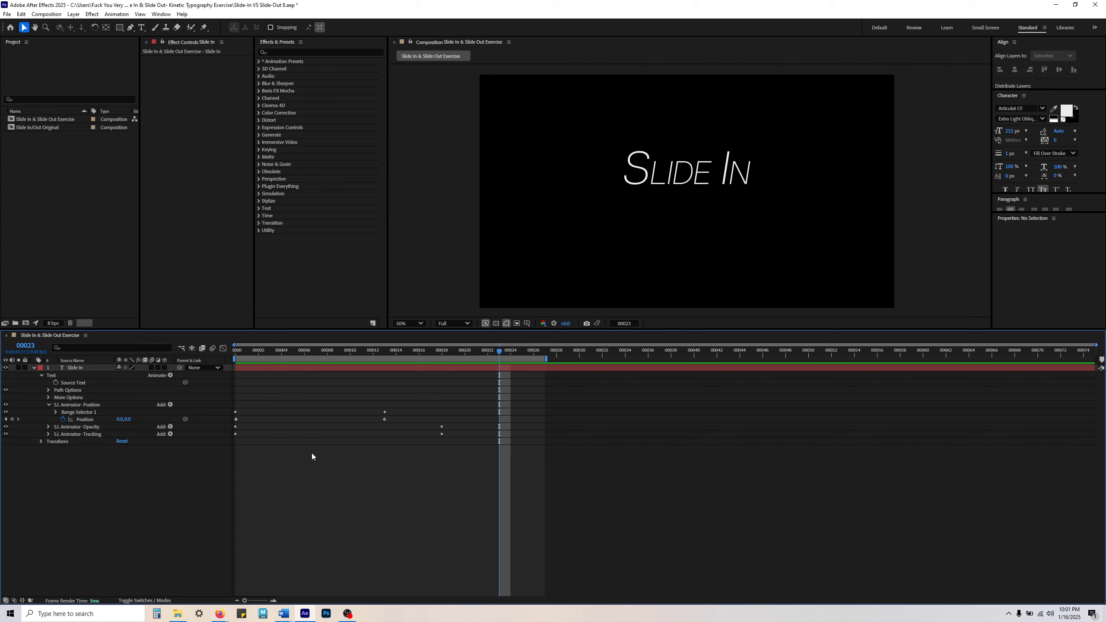
# Step: Review the Position animator's Range Selector 1 Start keyframes and its Position keyframes
pyautogui.click(48, 405)
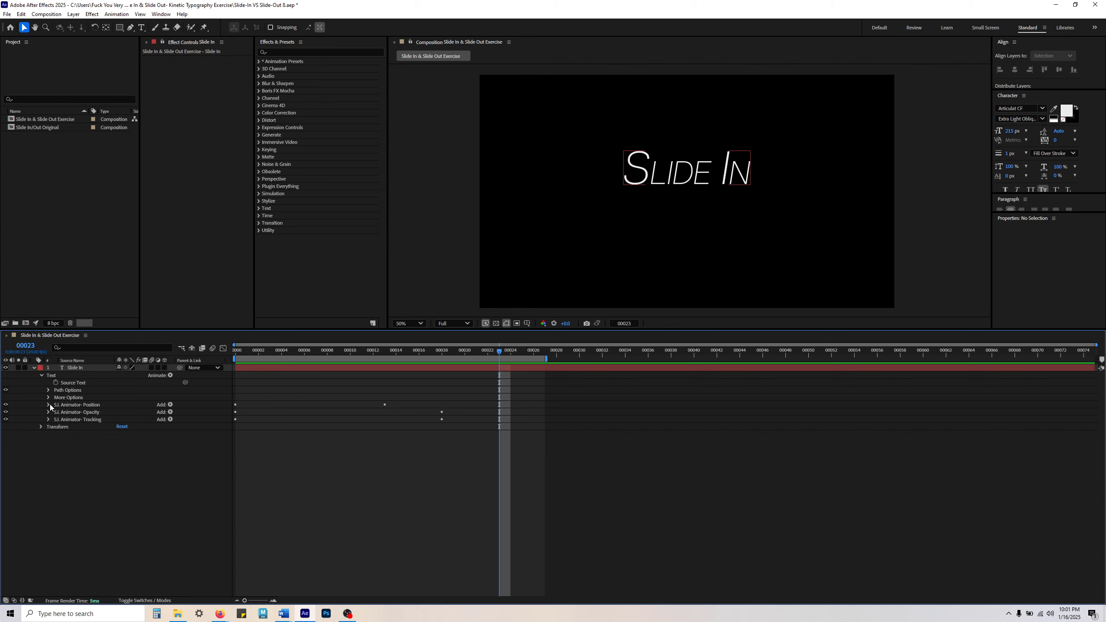
pyautogui.click(90, 419)
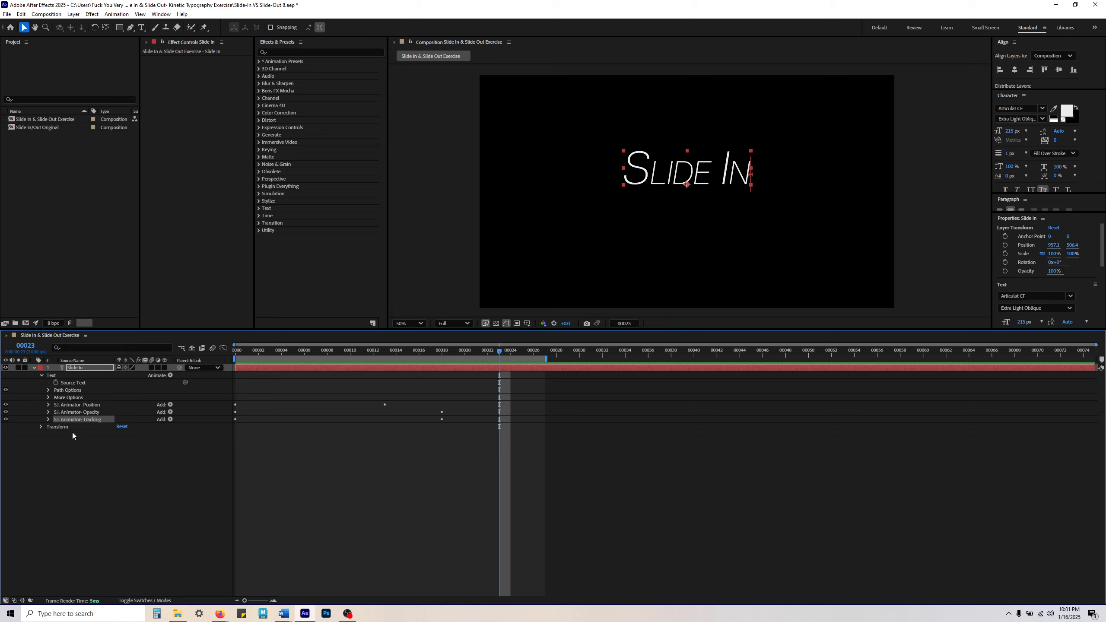
pyautogui.click(48, 405)
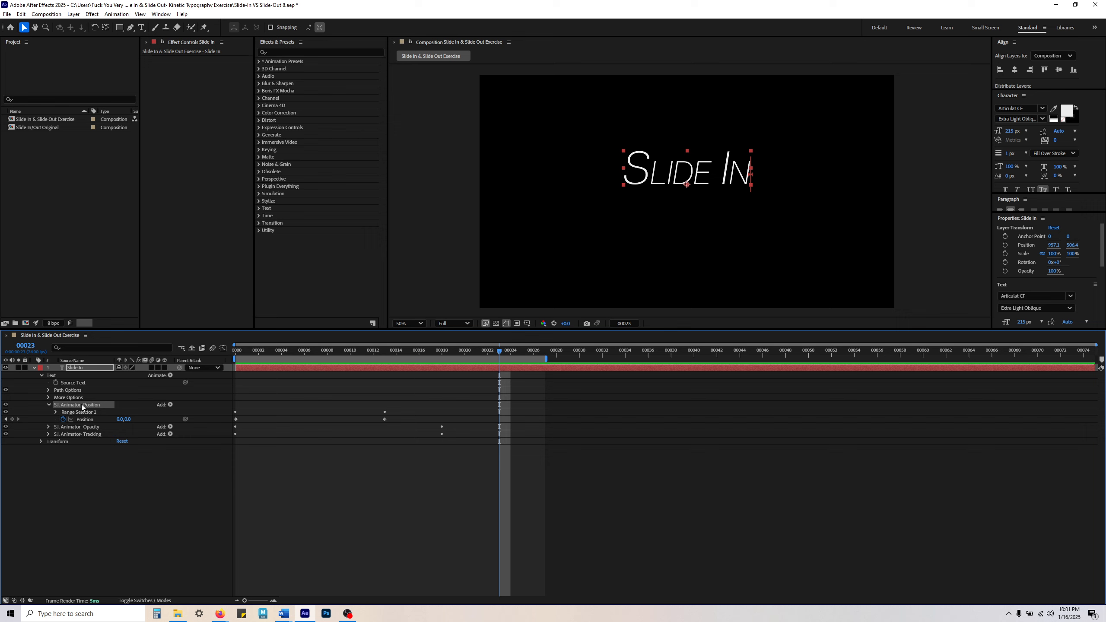
pyautogui.click(73, 413)
pyautogui.click(55, 412)
pyautogui.click(95, 419)
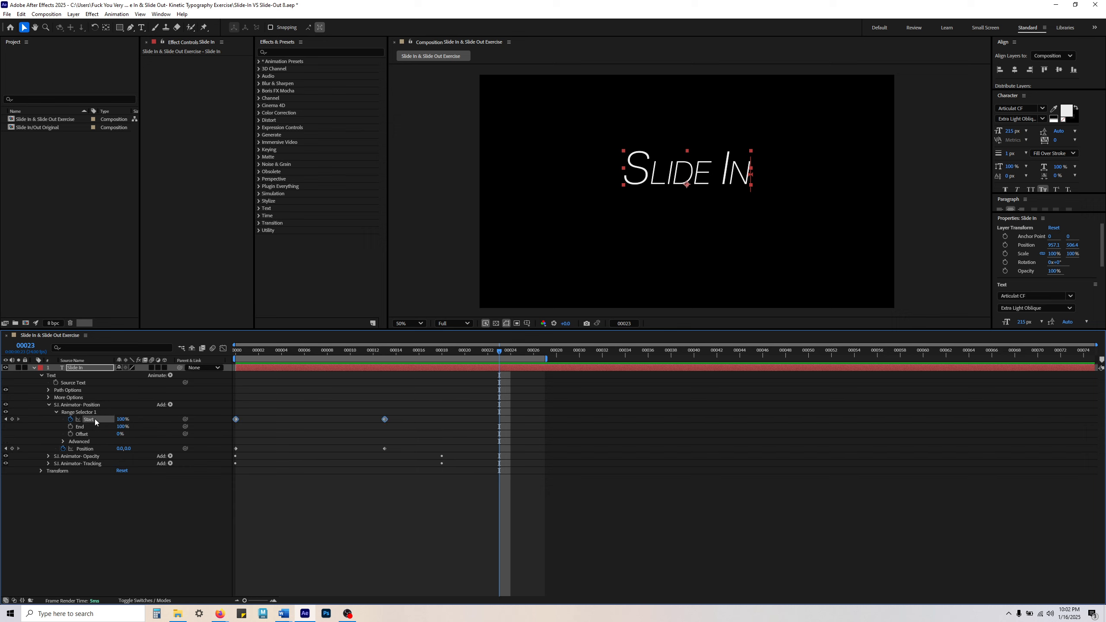
pyautogui.click(360, 430)
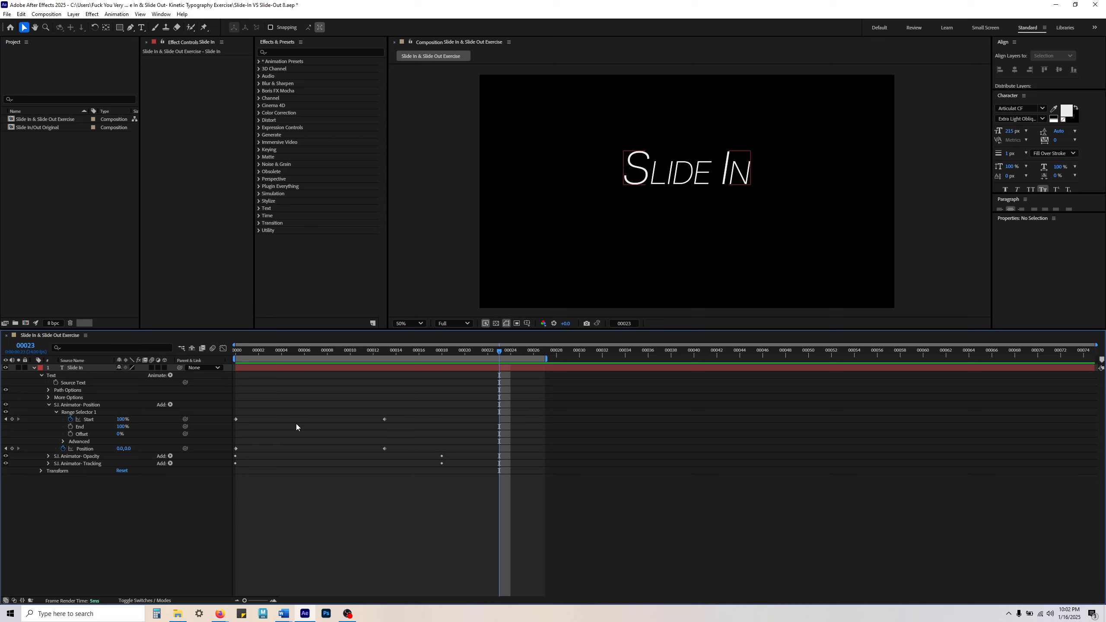
pyautogui.click(55, 412)
pyautogui.click(48, 405)
pyautogui.click(98, 474)
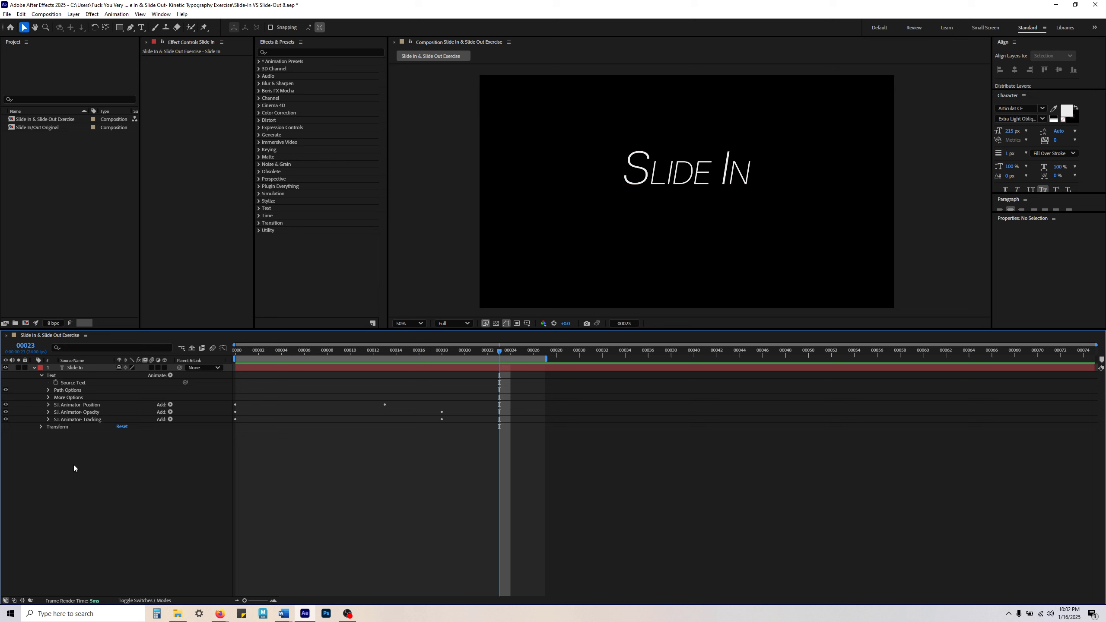
# Step: Review the Tracking animator's Advanced selector settings, including Mode, and its Tracking Type and Tracking Amount
pyautogui.click(78, 420)
pyautogui.click(49, 419)
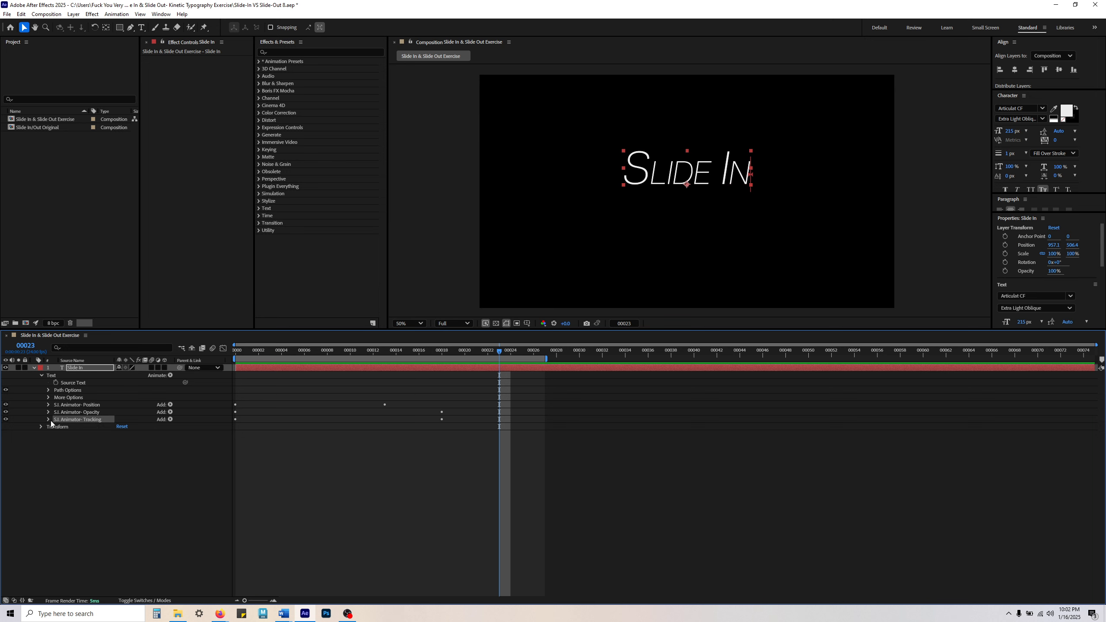
pyautogui.click(126, 554)
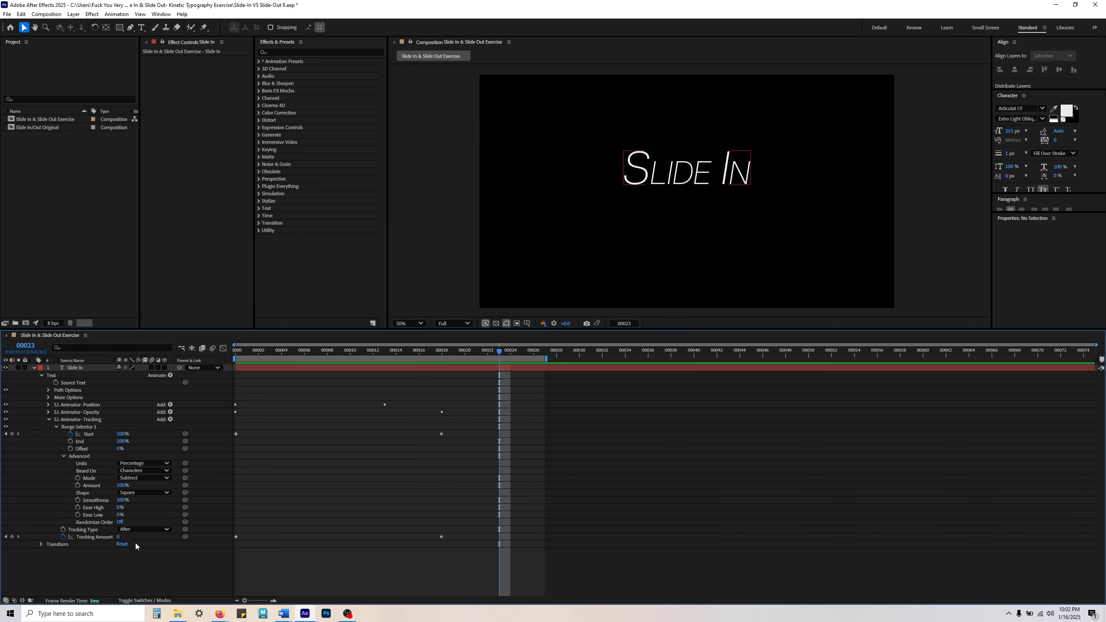
pyautogui.click(82, 457)
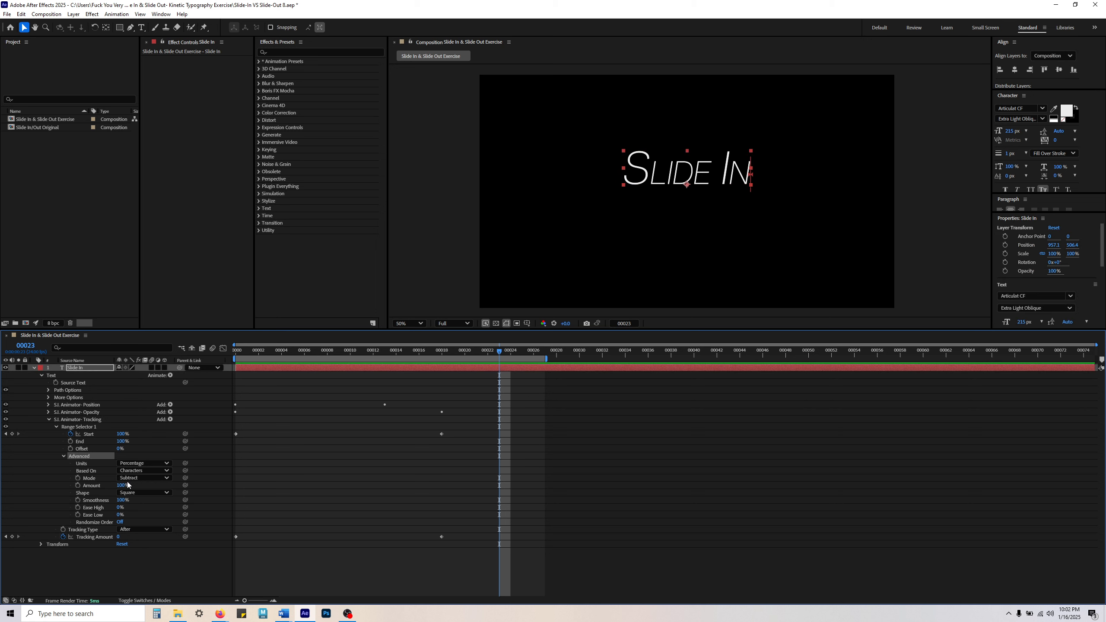
pyautogui.click(99, 477)
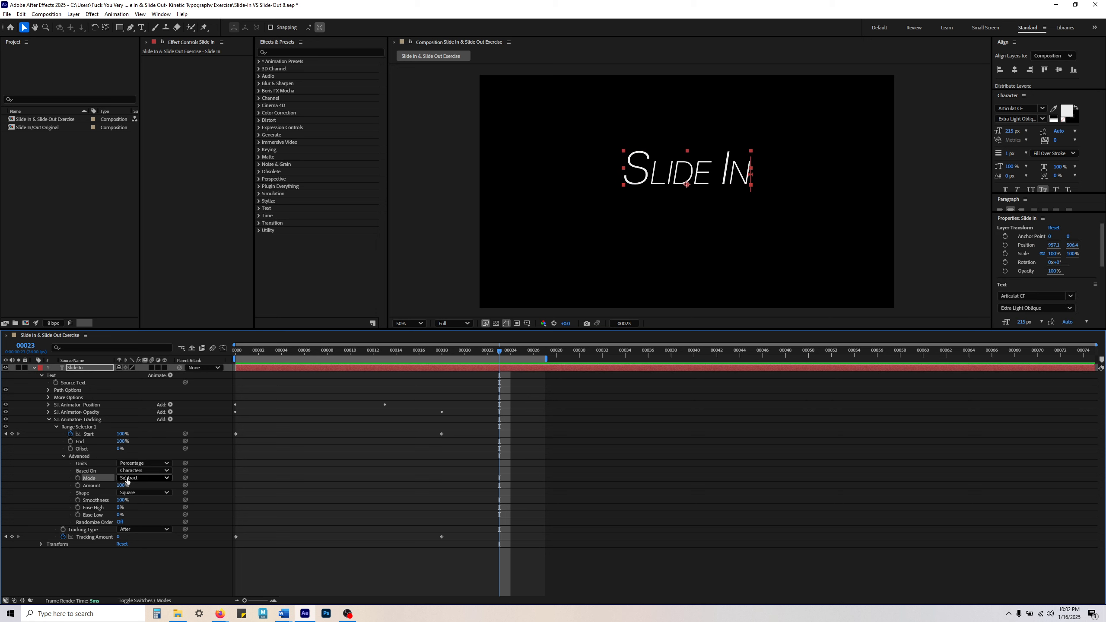
pyautogui.click(118, 569)
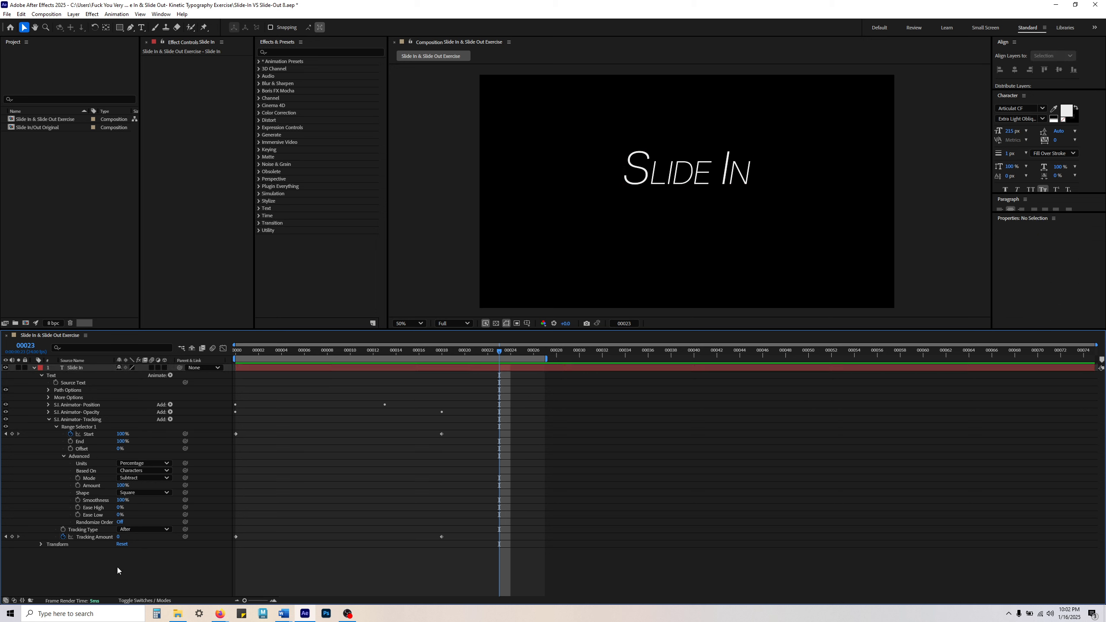
pyautogui.click(82, 531)
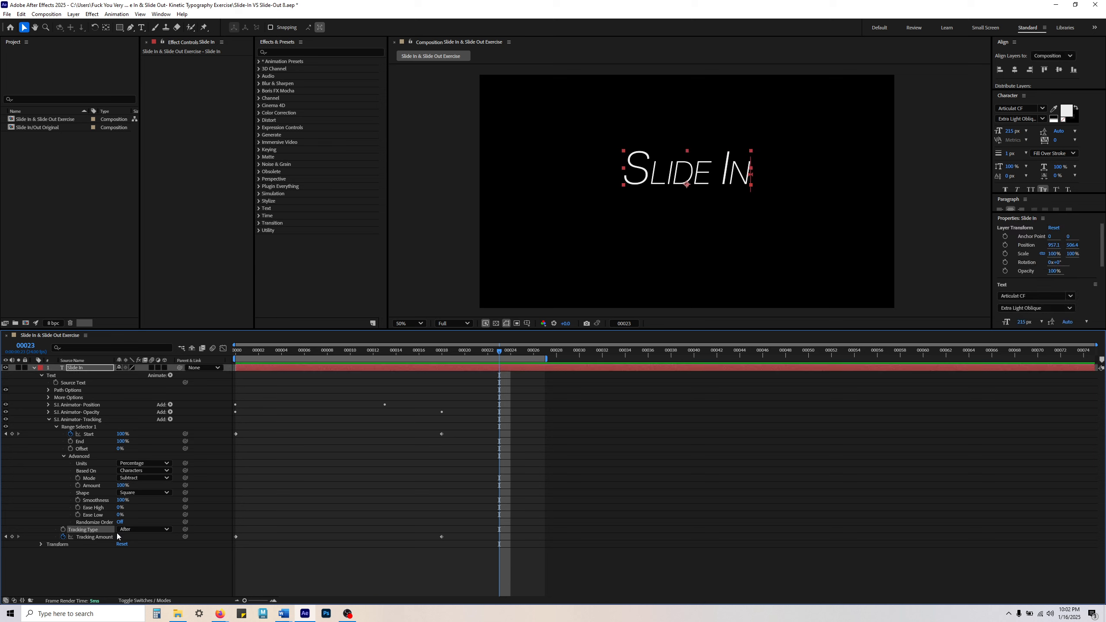
pyautogui.click(137, 564)
# Step: Switch the Tracking animator's Tracking Type to Before and preview the slide-in from frame 0
pyautogui.moveTo(258, 351); pyautogui.dragTo(358, 351)
pyautogui.click(157, 531)
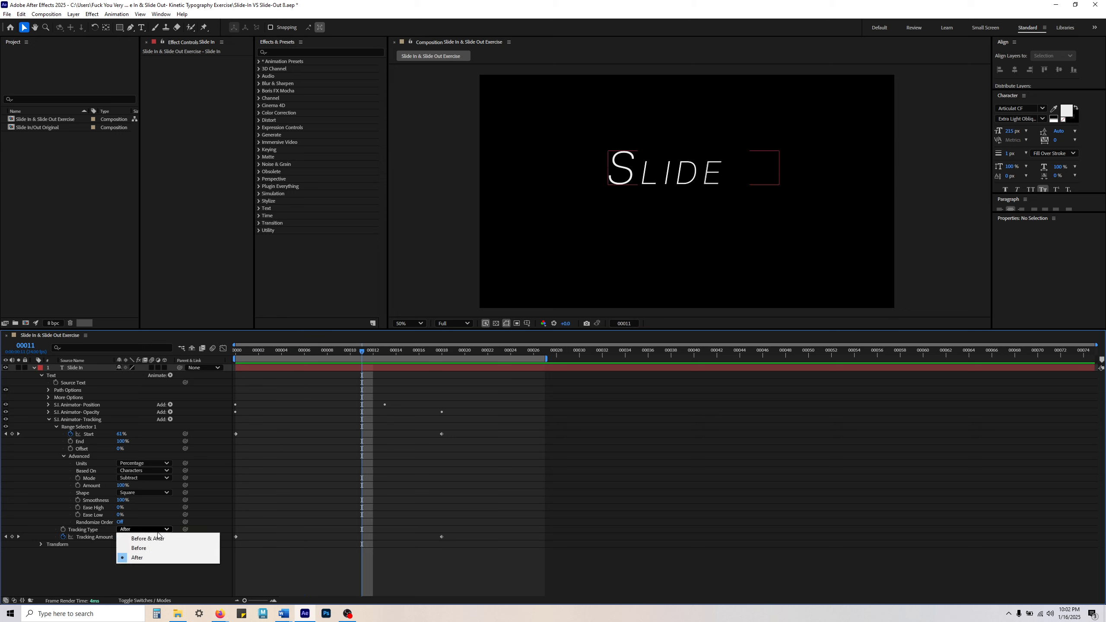
pyautogui.click(148, 548)
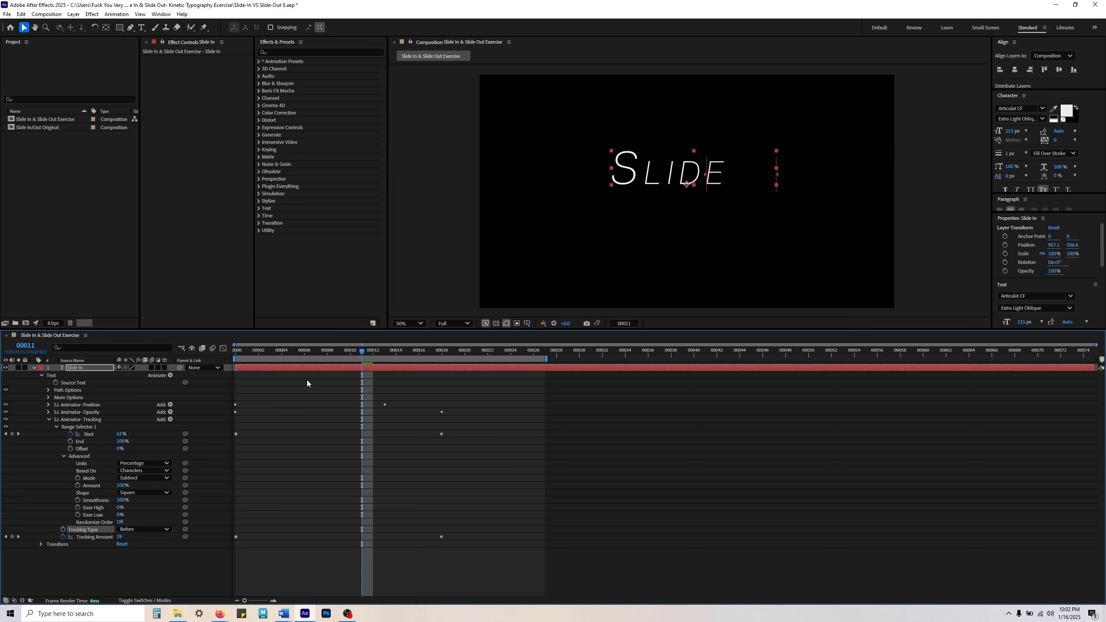
pyautogui.press('space')
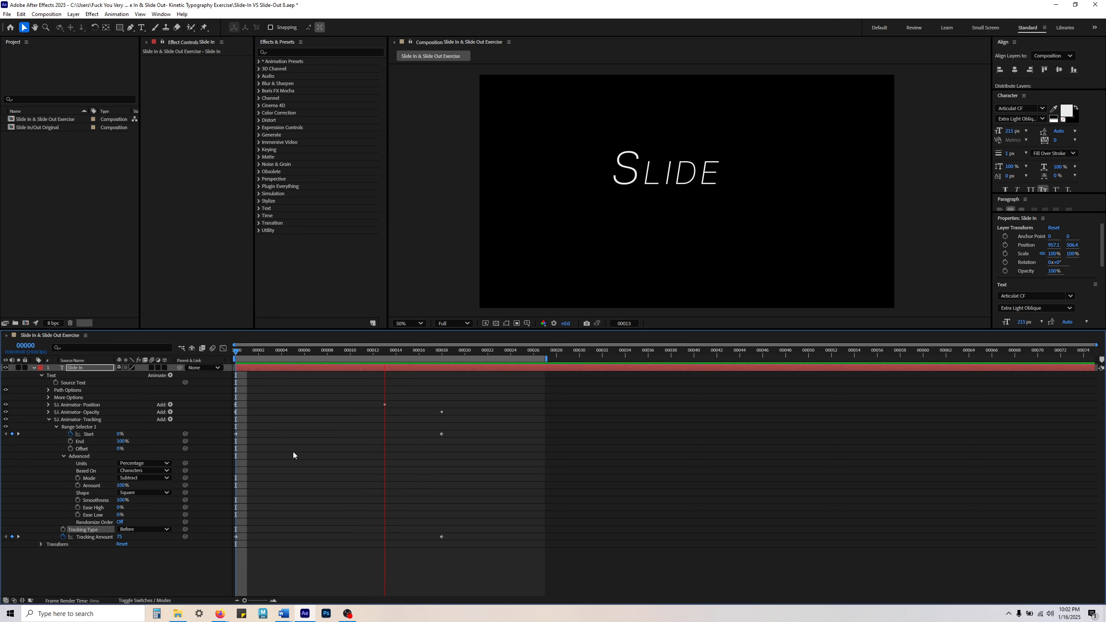
pyautogui.press('space')
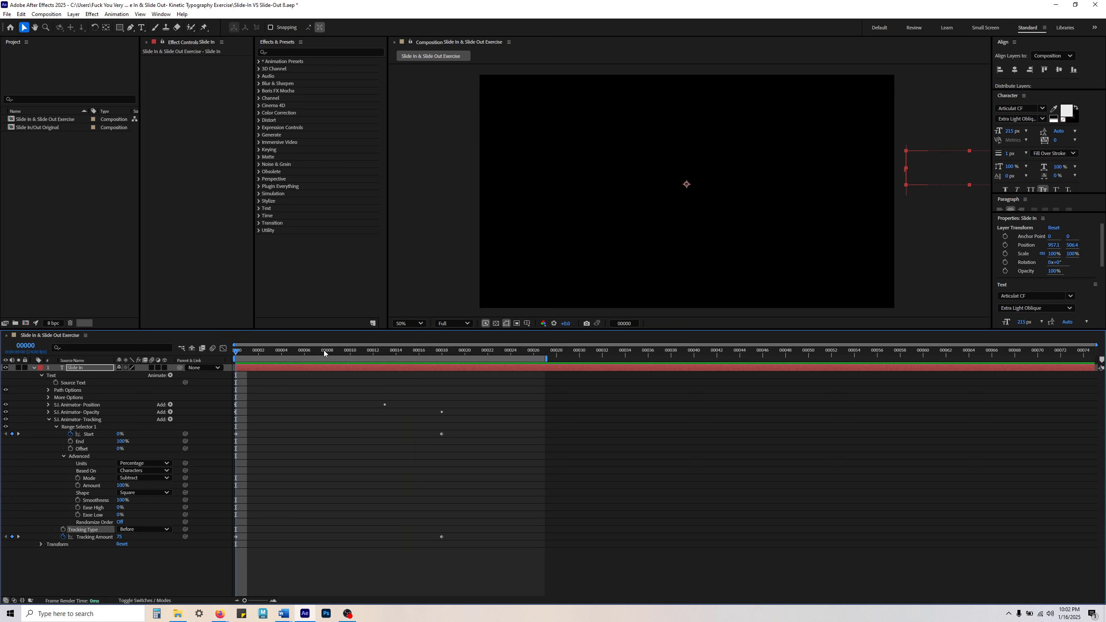
pyautogui.press('space')
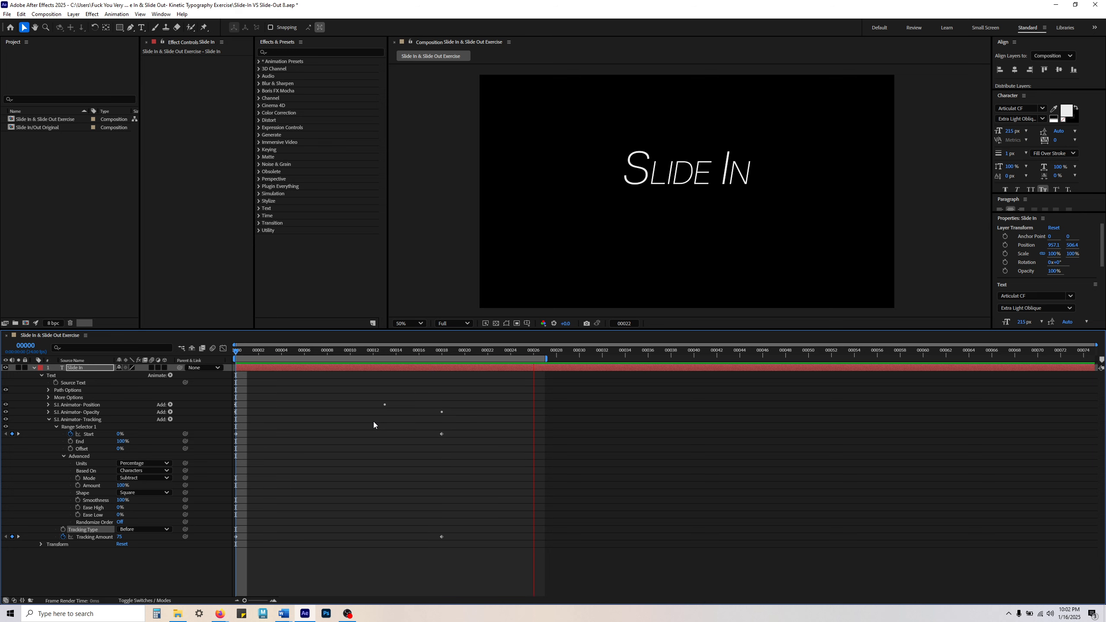
pyautogui.press('space')
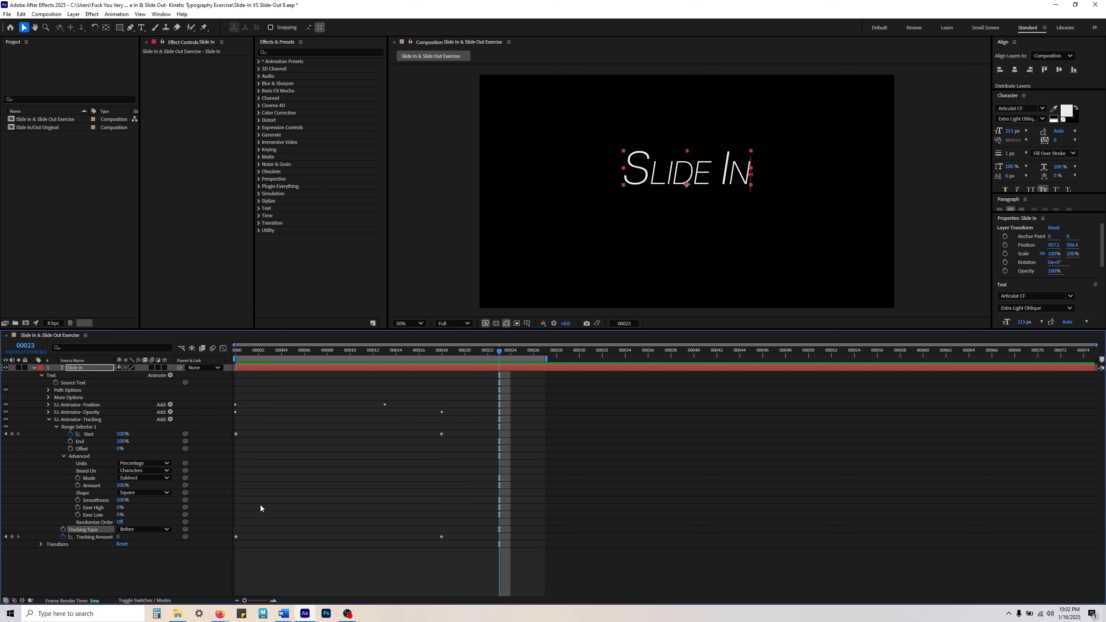
# Step: Return the Tracking animator's Tracking Type to After and preview the slide-in from frame 0
pyautogui.click(139, 532)
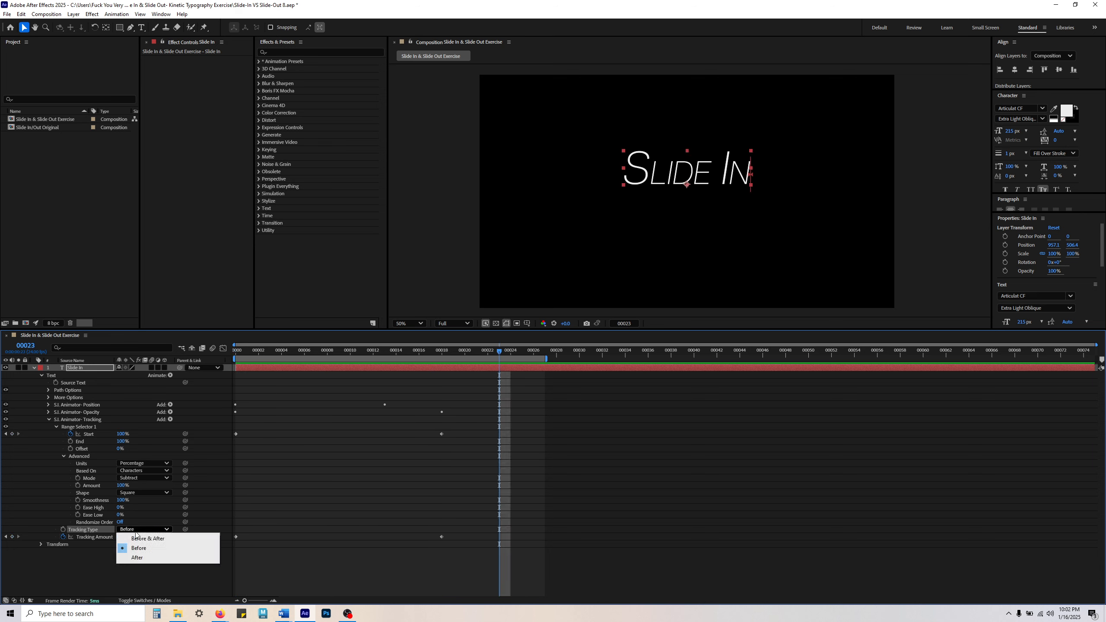
pyautogui.click(142, 559)
pyautogui.moveTo(299, 353); pyautogui.dragTo(226, 359)
pyautogui.press('space')
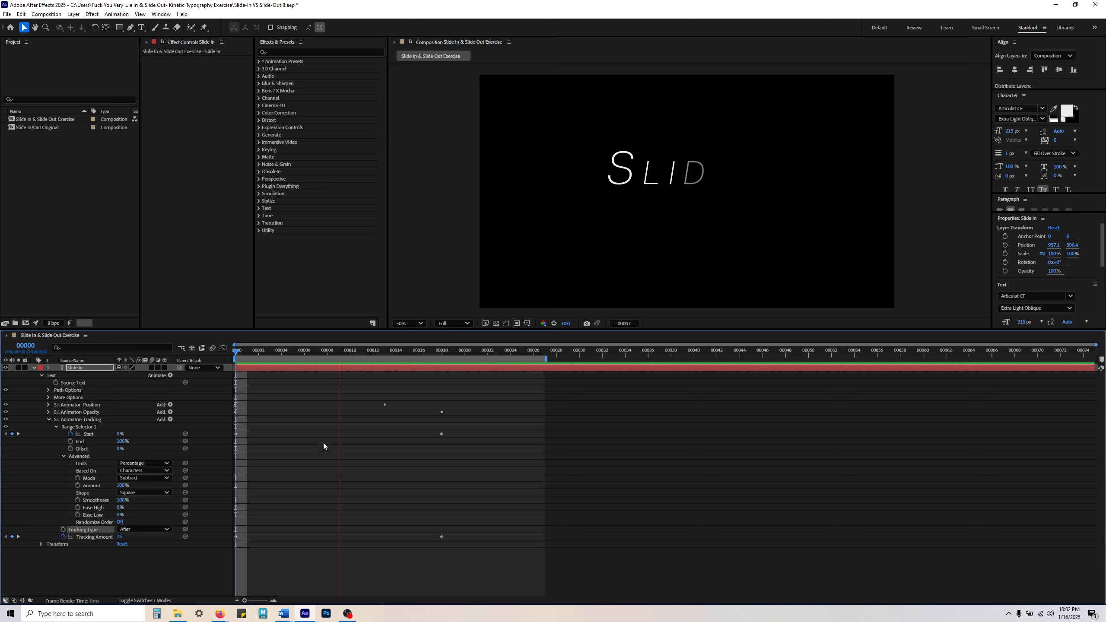
pyautogui.press('space')
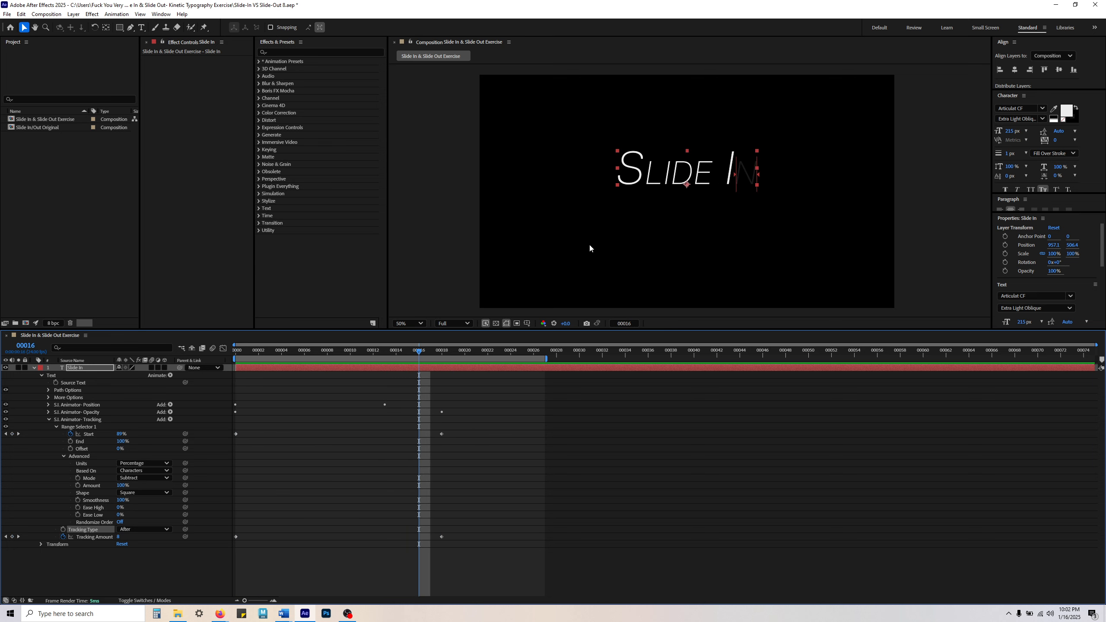
# Step: Collapse the Tracking animator's properties and preview the finished slide-in animation
pyautogui.click(457, 470)
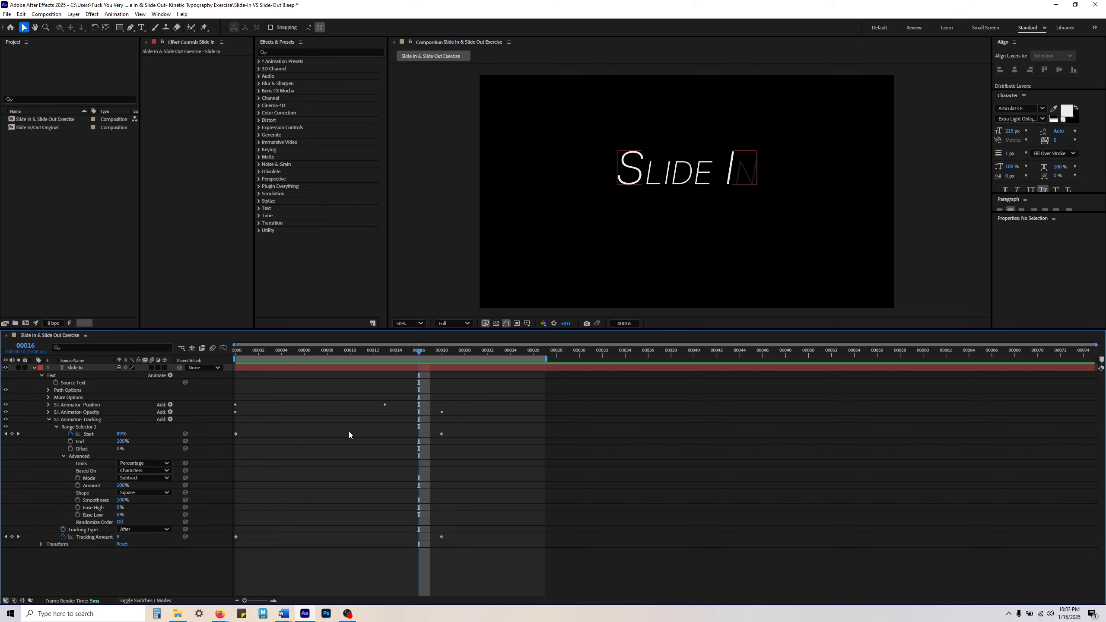
pyautogui.click(49, 419)
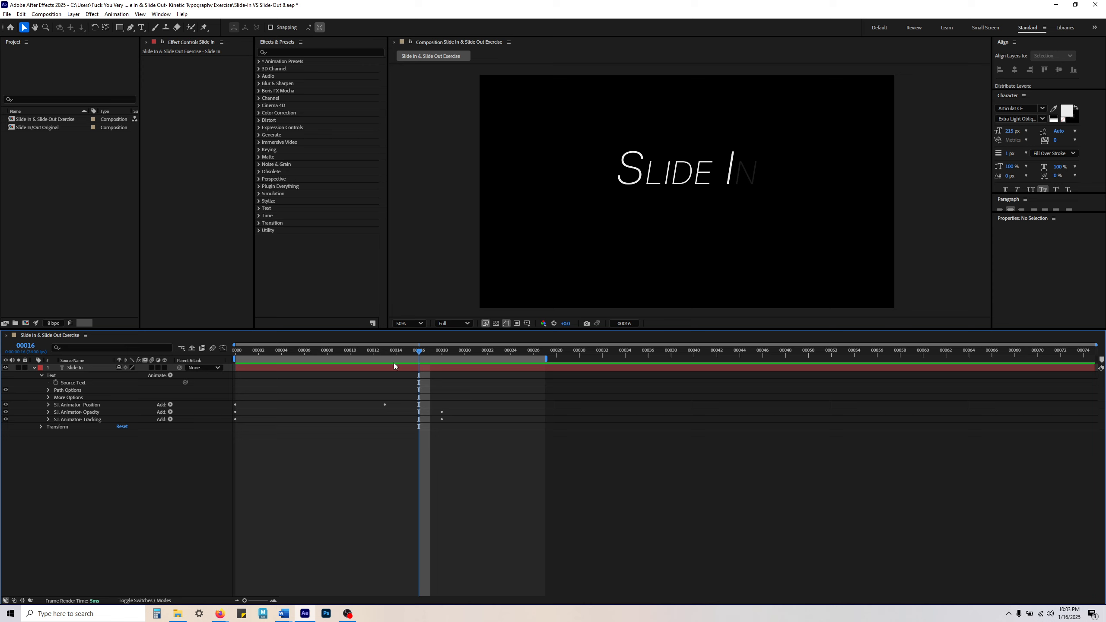
pyautogui.press('space')
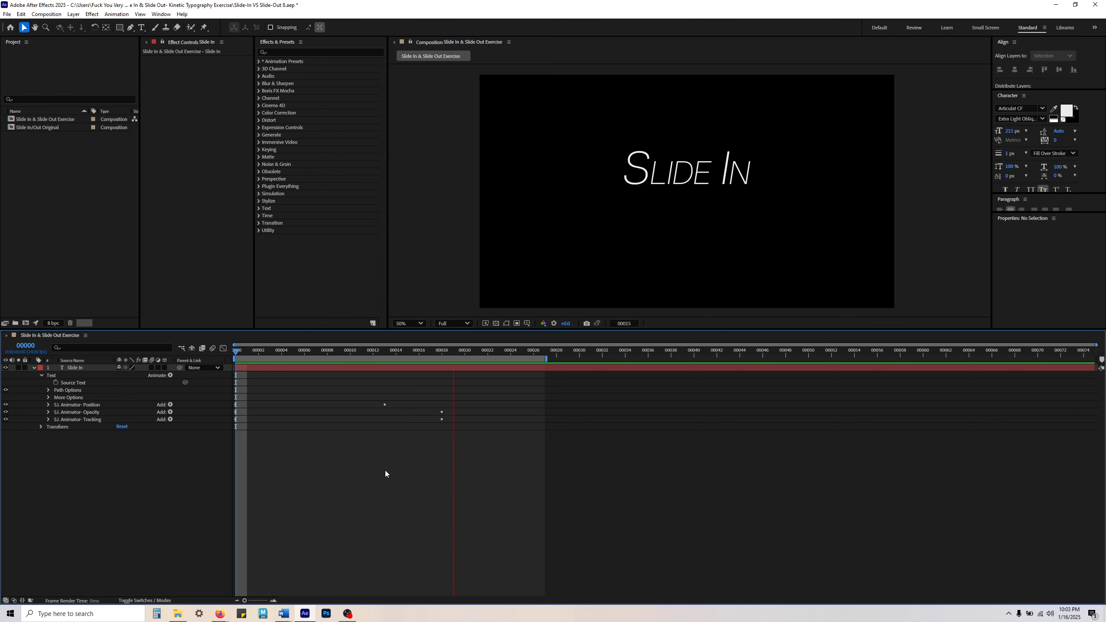
pyautogui.press('space')
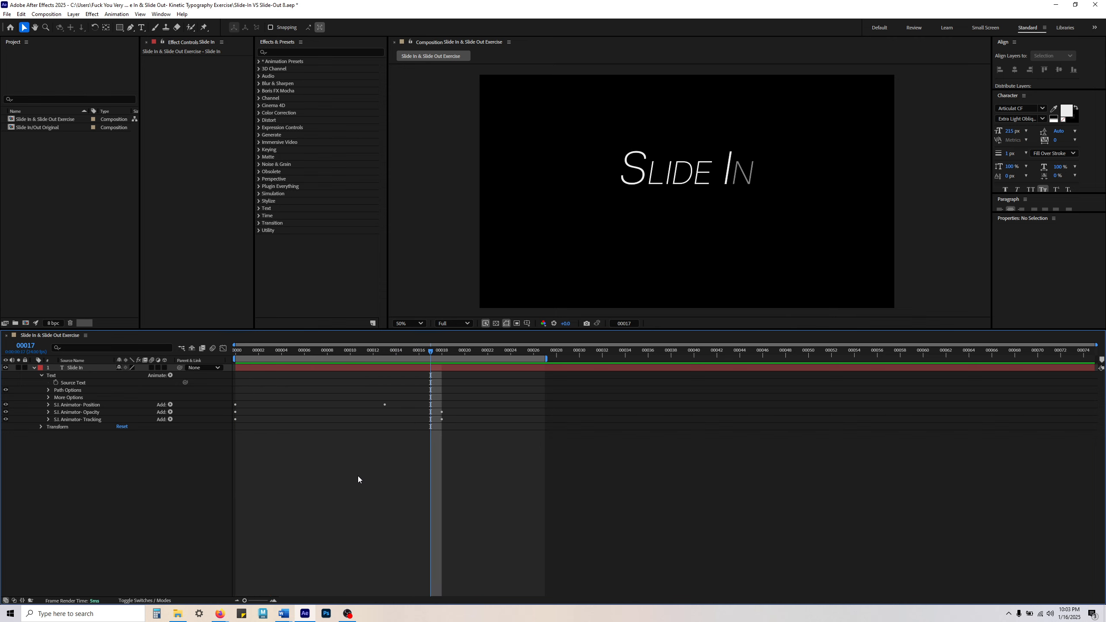
# Step: Review the Position animator's Position keyframes at frame 7, collapse the animator, and scrub through the slide-in, ending at frame 0
pyautogui.click(312, 349)
pyautogui.click(48, 405)
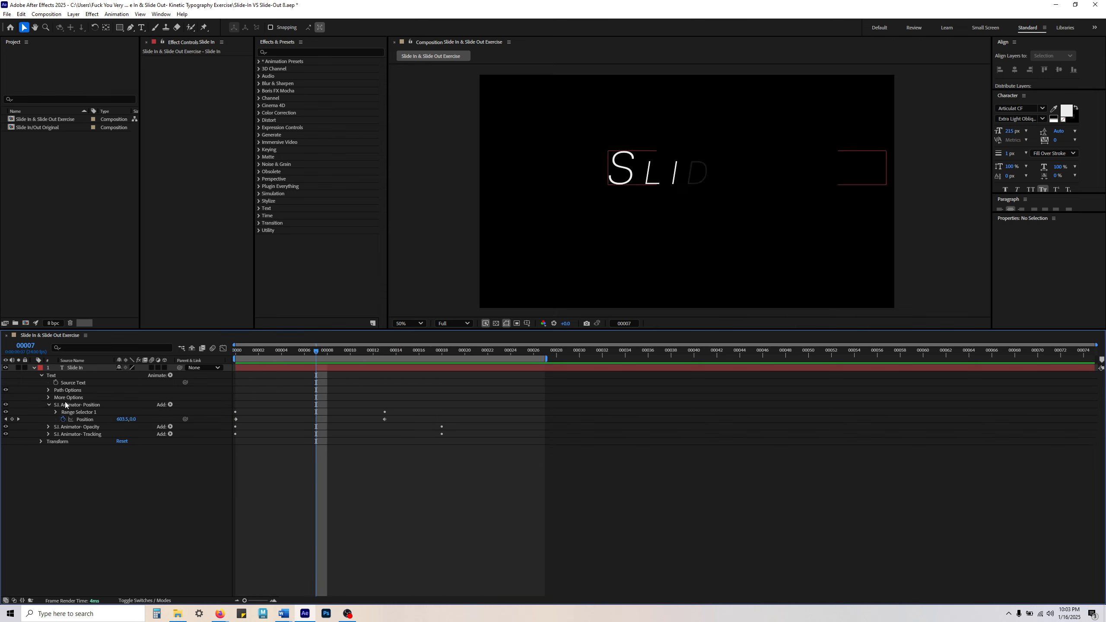
pyautogui.click(86, 419)
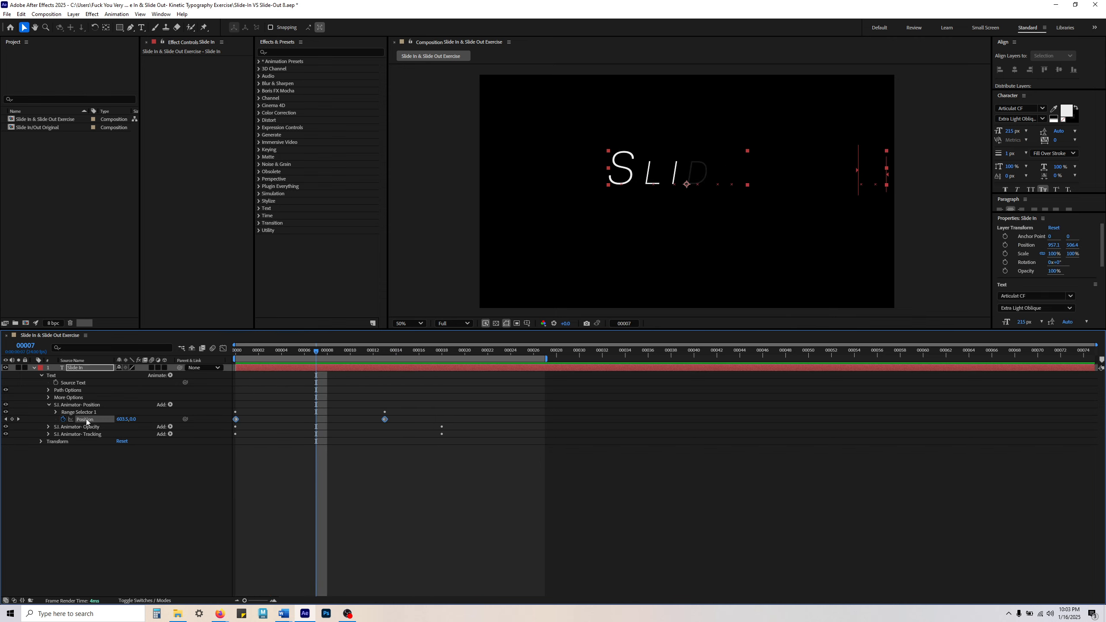
pyautogui.click(271, 484)
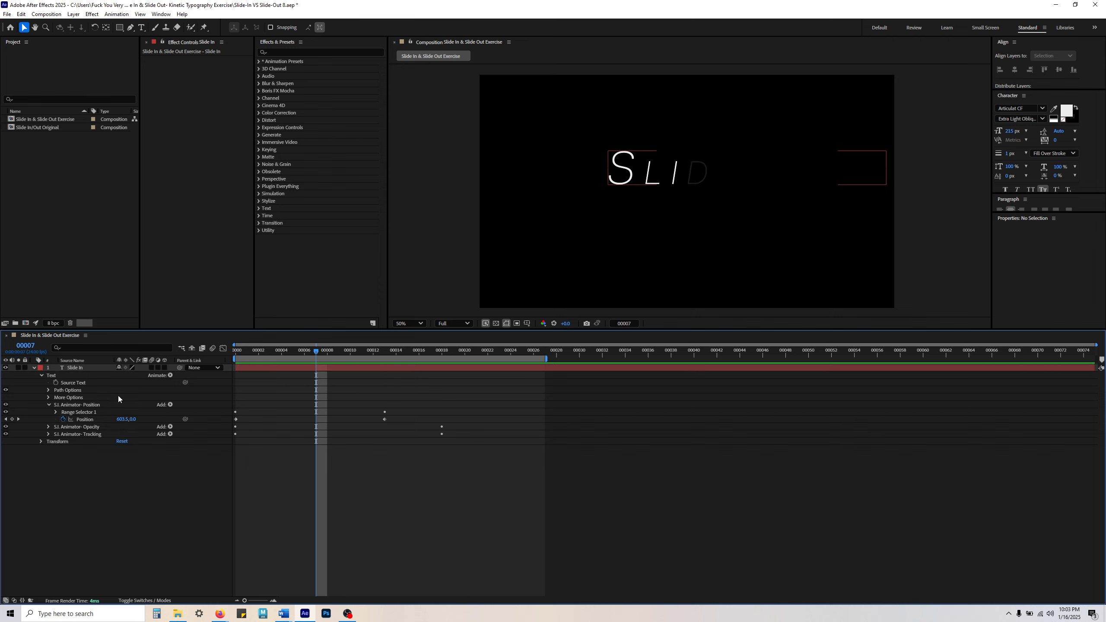
pyautogui.click(48, 405)
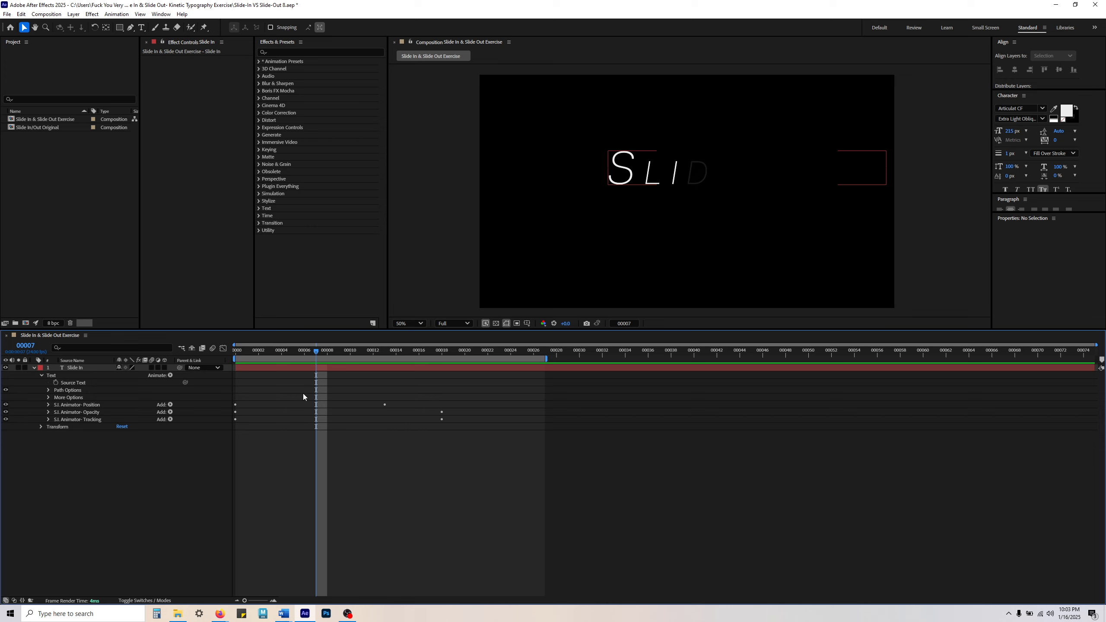
pyautogui.moveTo(263, 350); pyautogui.dragTo(399, 366)
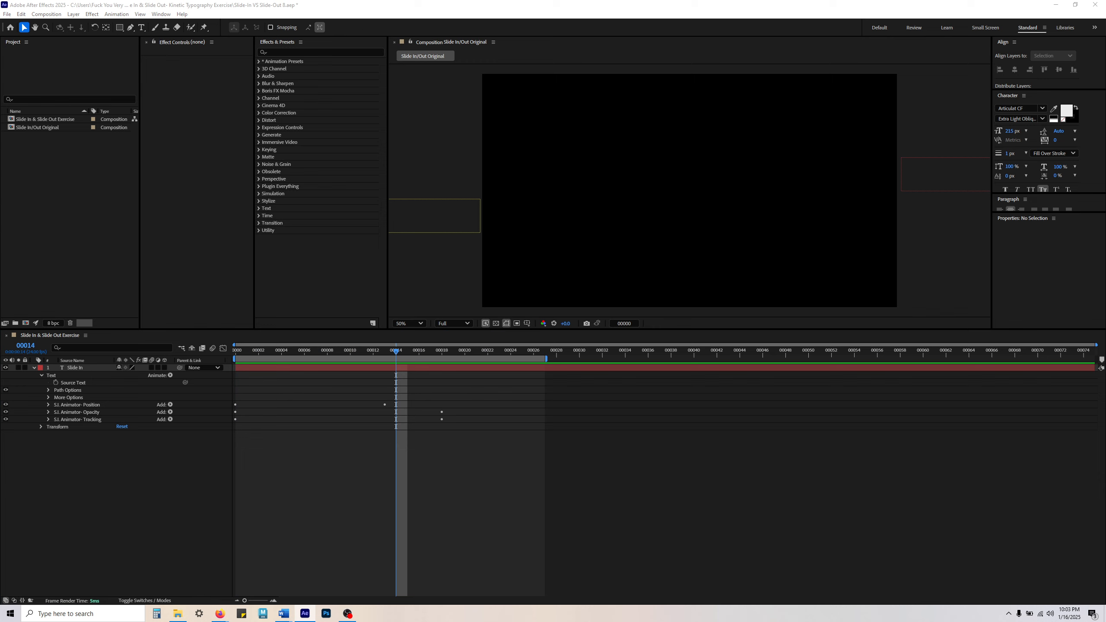
pyautogui.moveTo(255, 351); pyautogui.dragTo(159, 348)
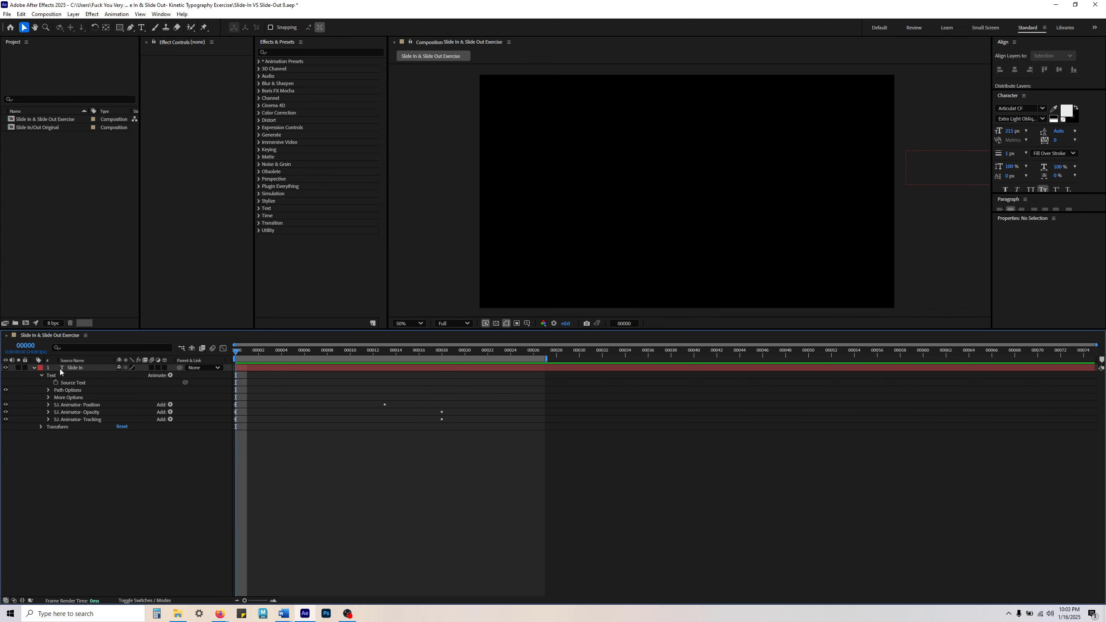
# Step: Bring up the Slide In/Out Original composition, collapse its Slide In layer, and preview both text animations from frame 0
pyautogui.moveTo(1, 331); pyautogui.dragTo(111, 345)
pyautogui.click(111, 337)
pyautogui.click(42, 335)
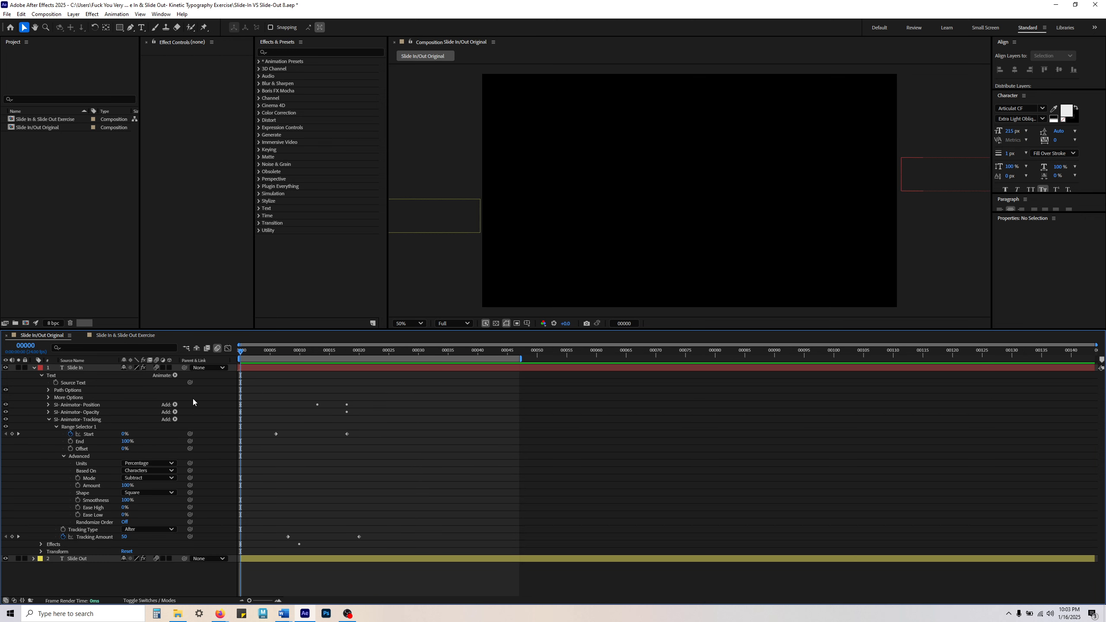
pyautogui.click(34, 368)
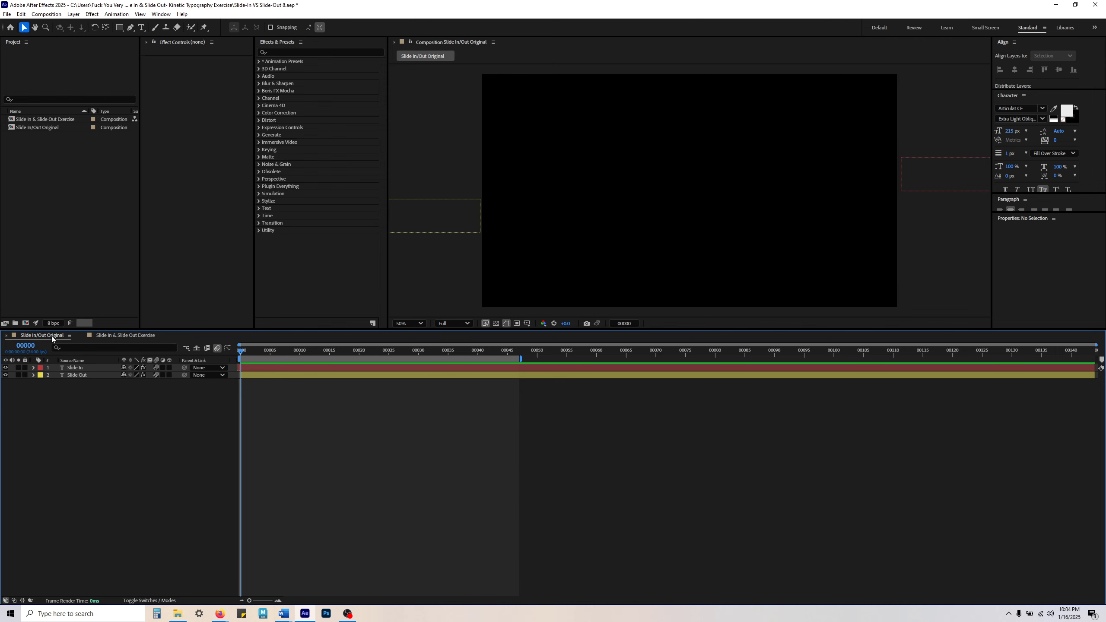
pyautogui.press('space')
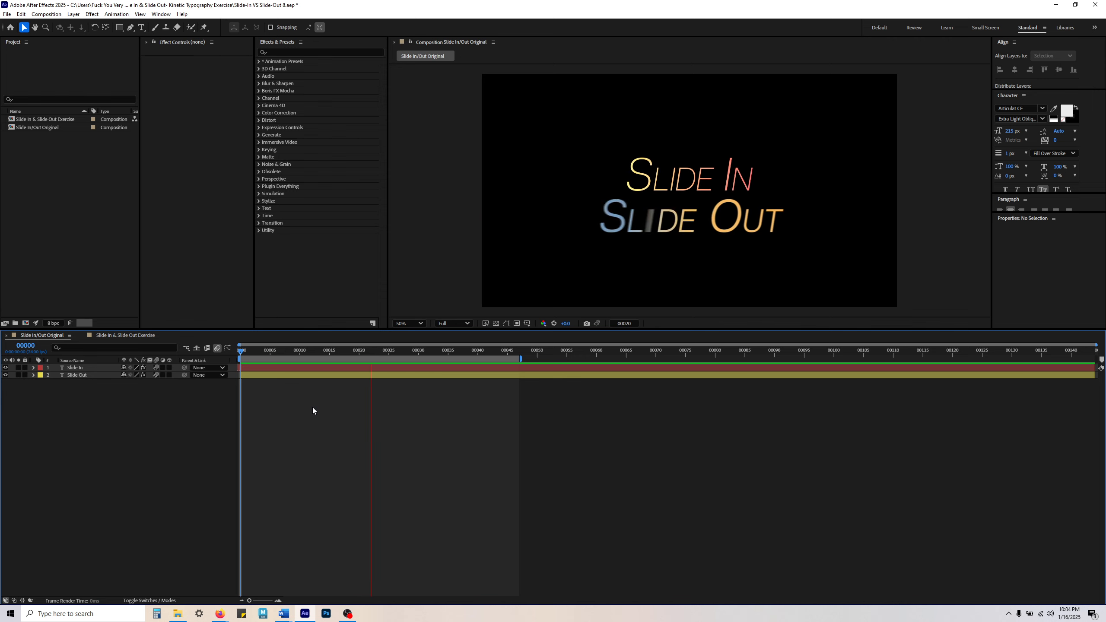
pyautogui.press('space')
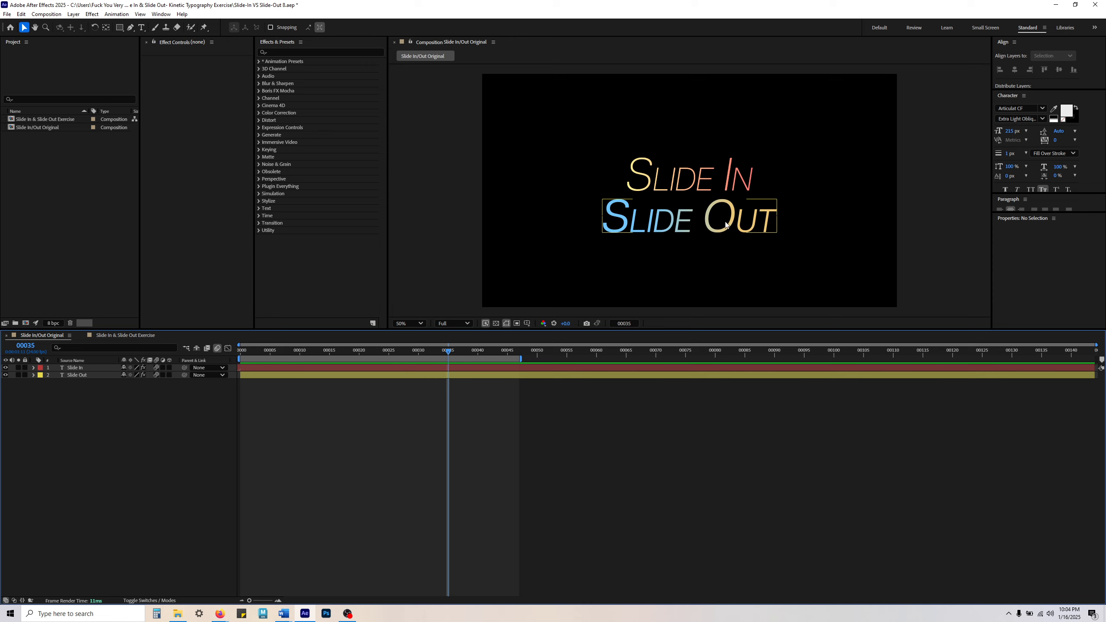
pyautogui.moveTo(328, 350); pyautogui.dragTo(183, 347)
pyautogui.press('space')
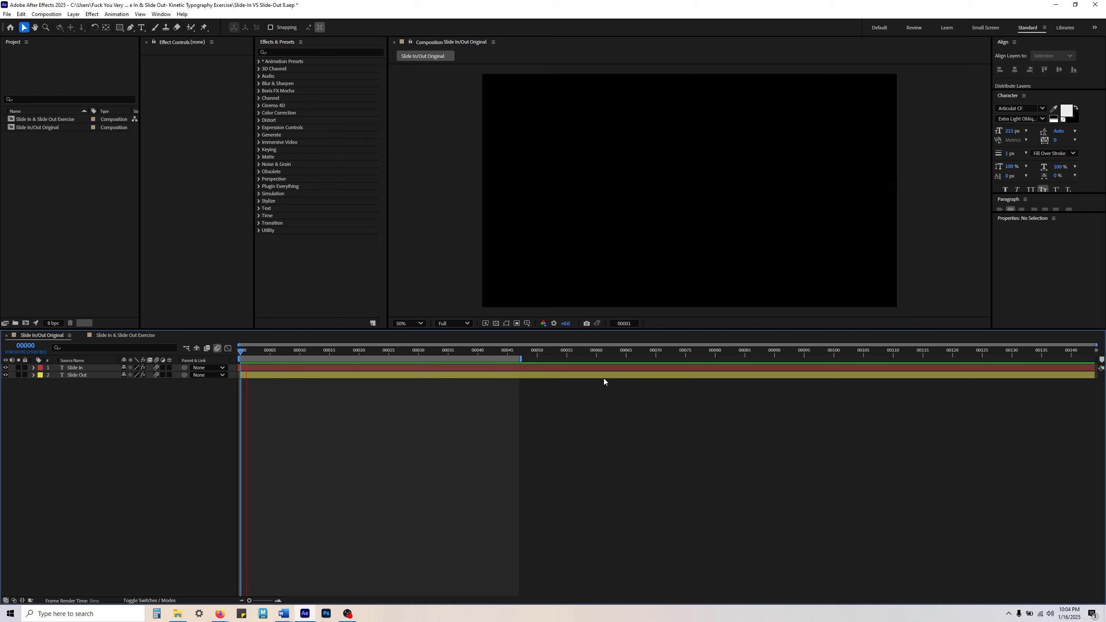
pyautogui.press('space')
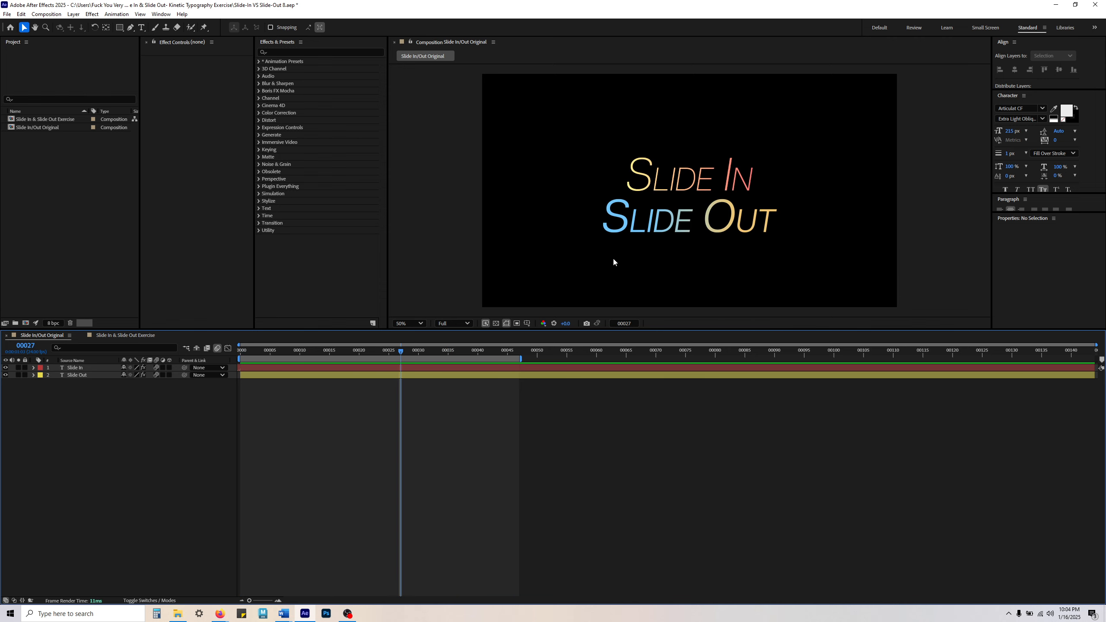
# Step: Review the original Slide In layer's Position, Opacity and Tracking animators, then collapse the layer
pyautogui.click(92, 375)
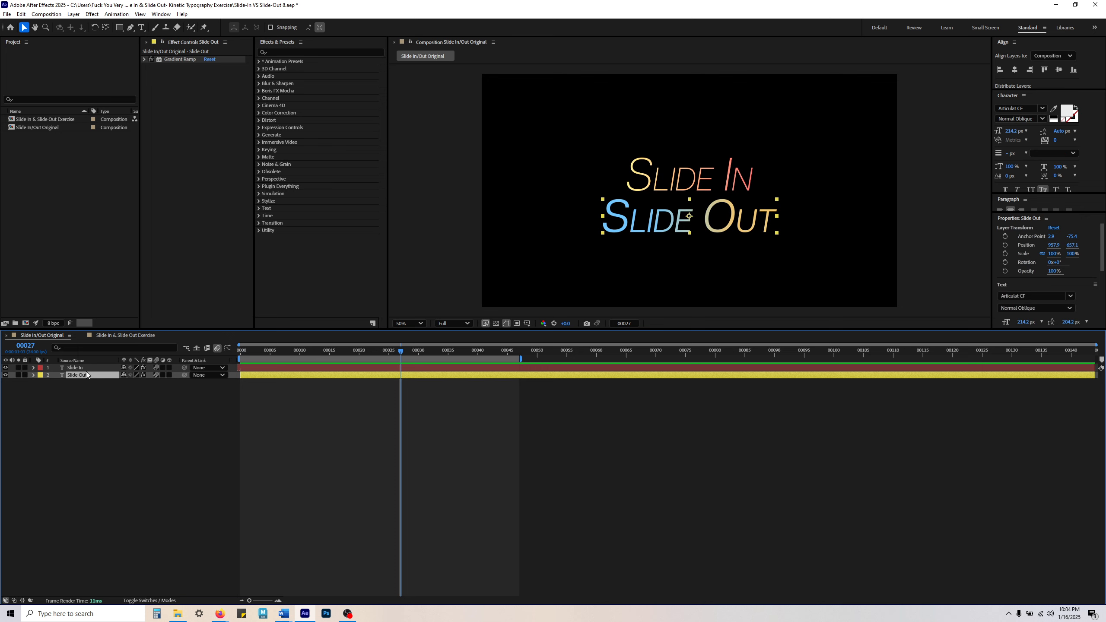
pyautogui.click(85, 367)
pyautogui.click(34, 368)
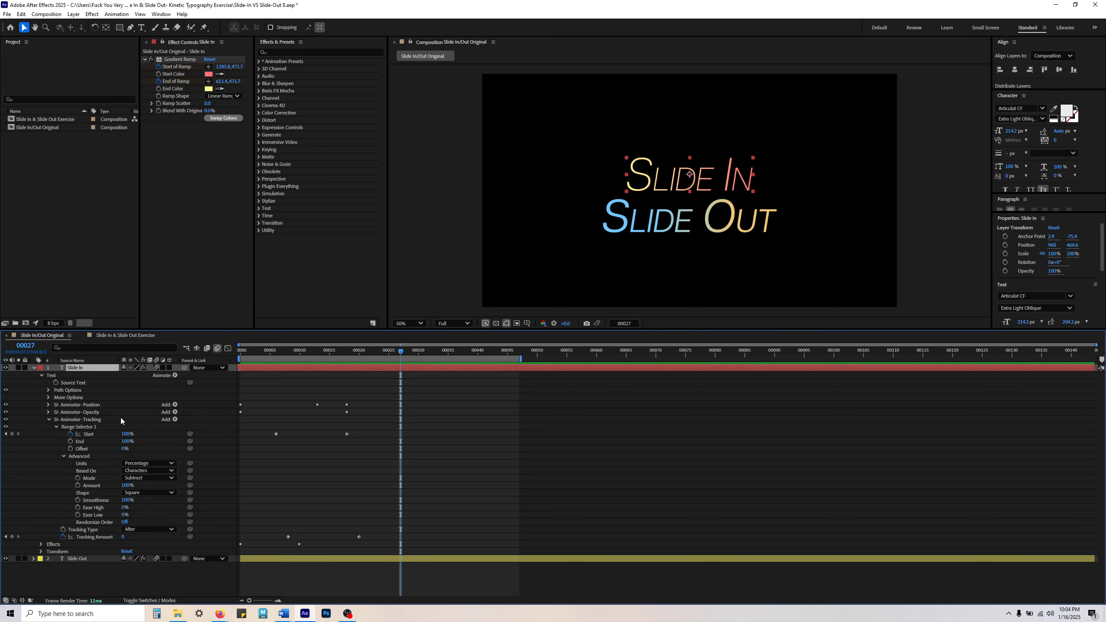
pyautogui.click(49, 419)
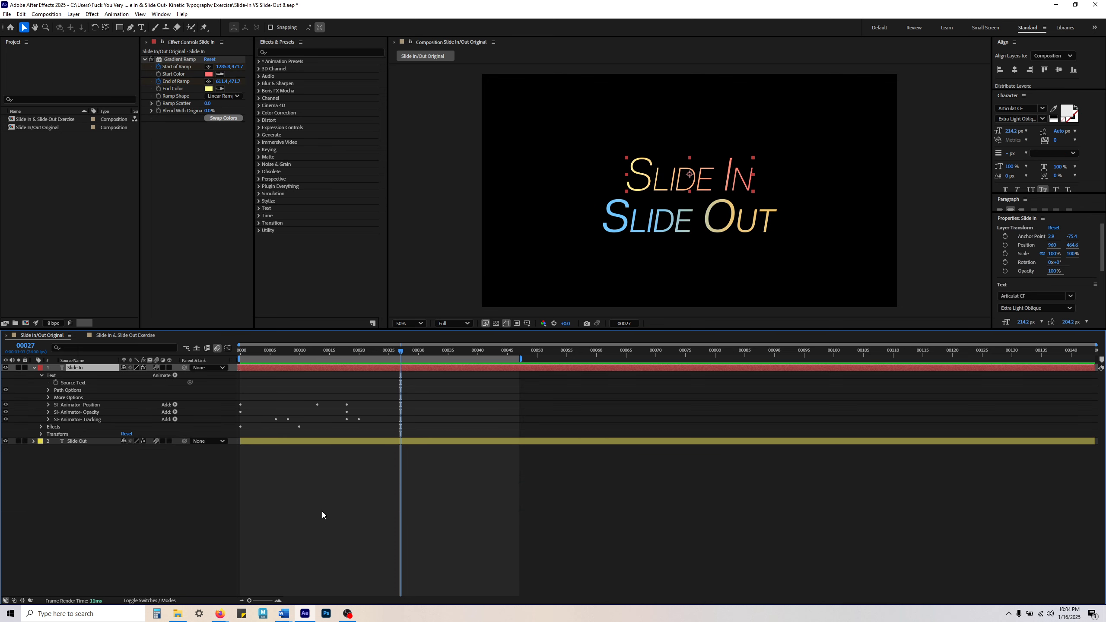
pyautogui.click(88, 405)
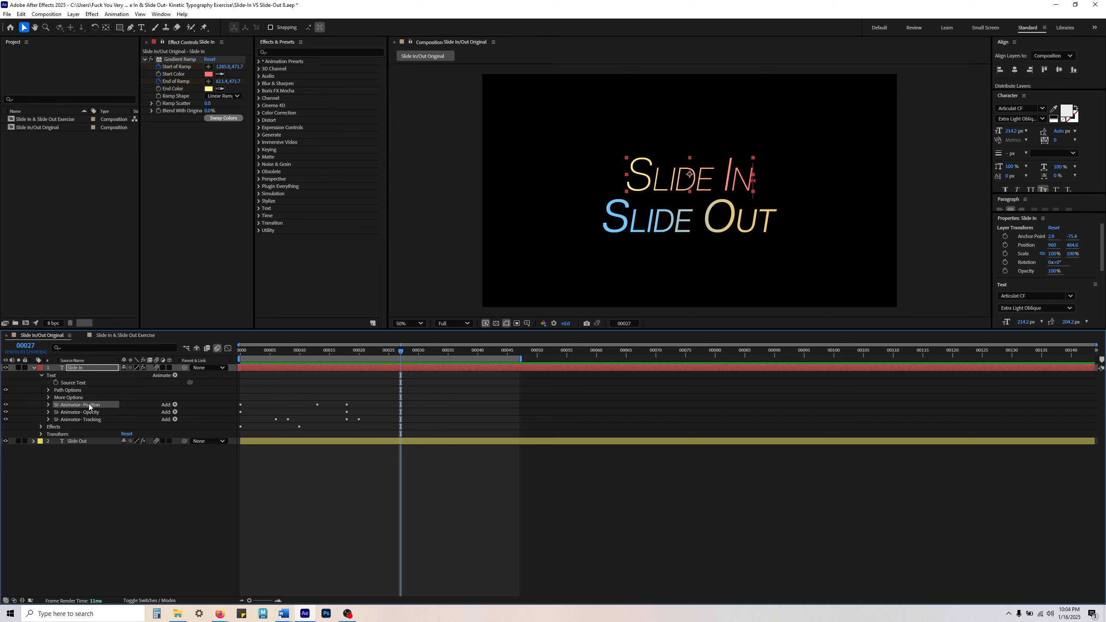
pyautogui.keyDown('shift'); pyautogui.click(97, 420); pyautogui.keyUp('shift')
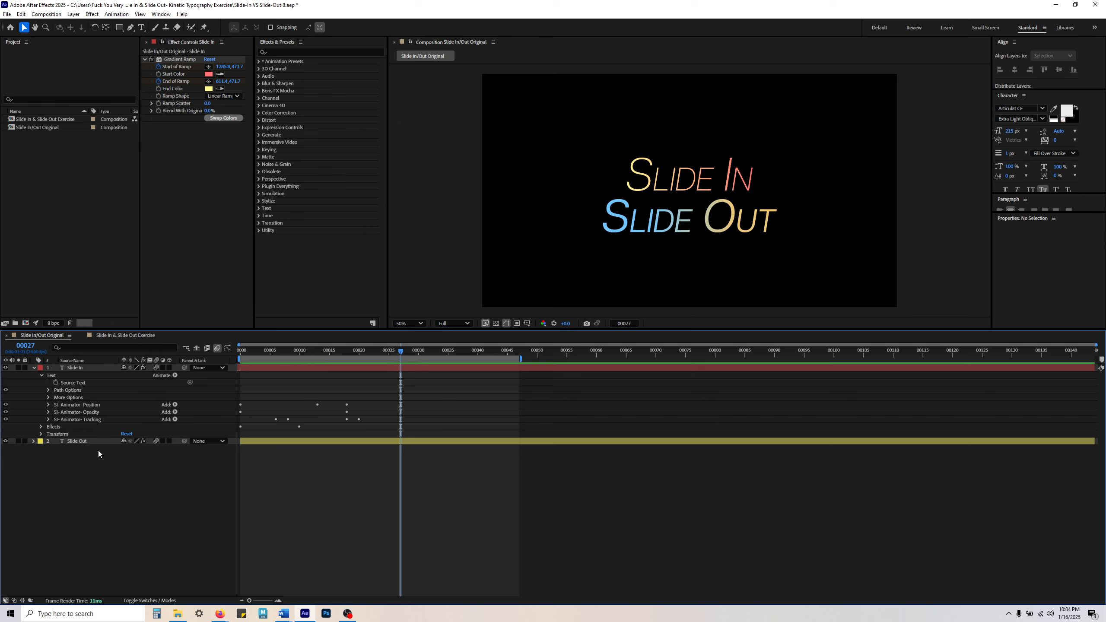
pyautogui.click(98, 421)
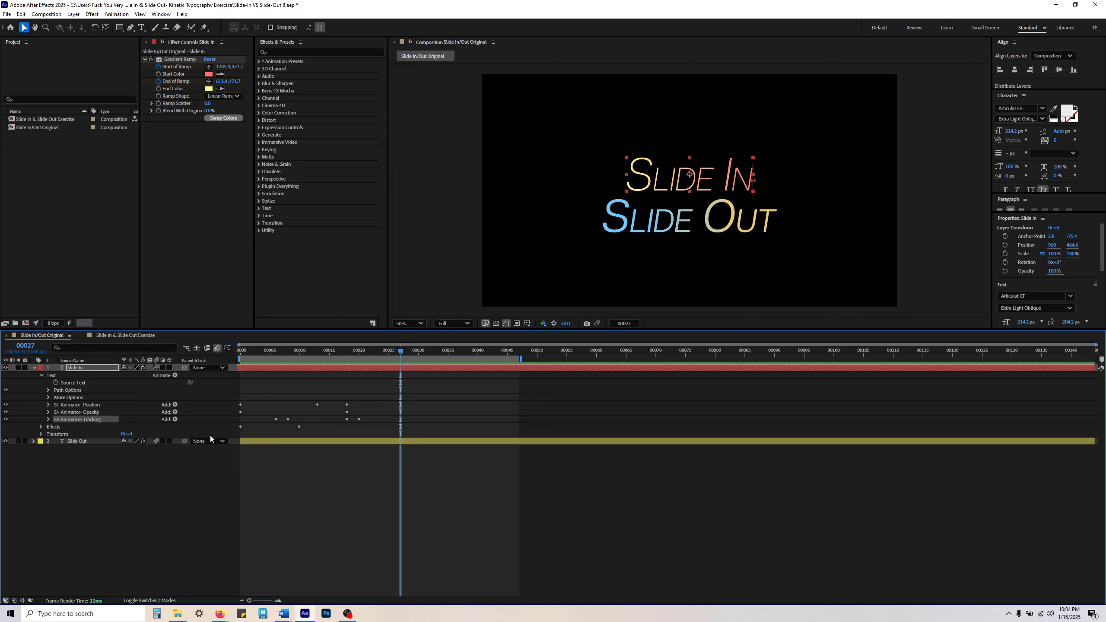
pyautogui.click(111, 482)
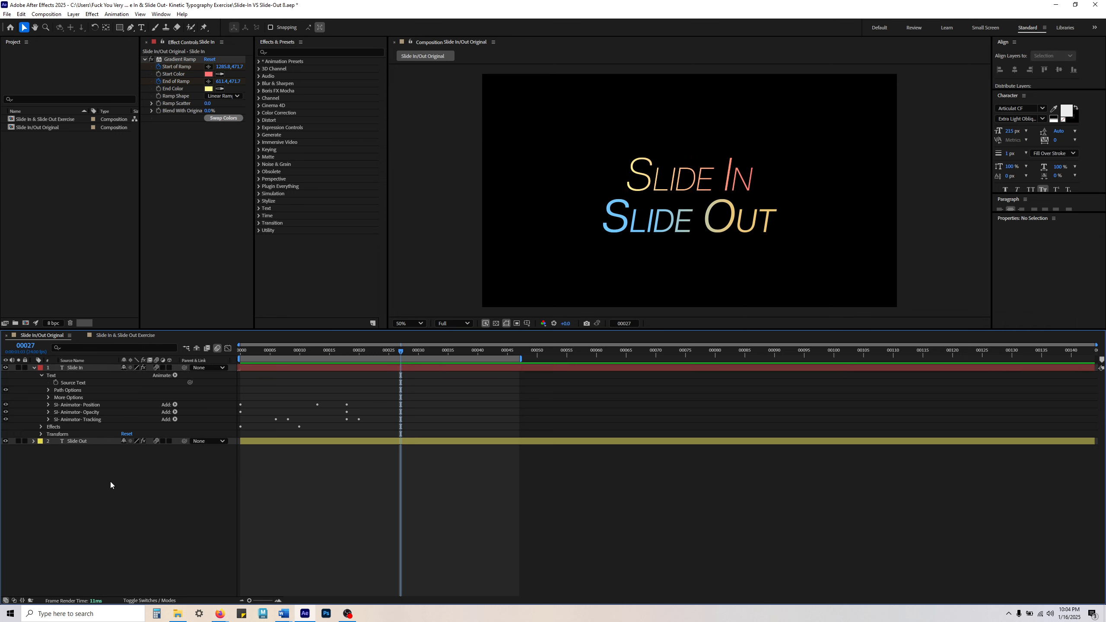
pyautogui.click(35, 367)
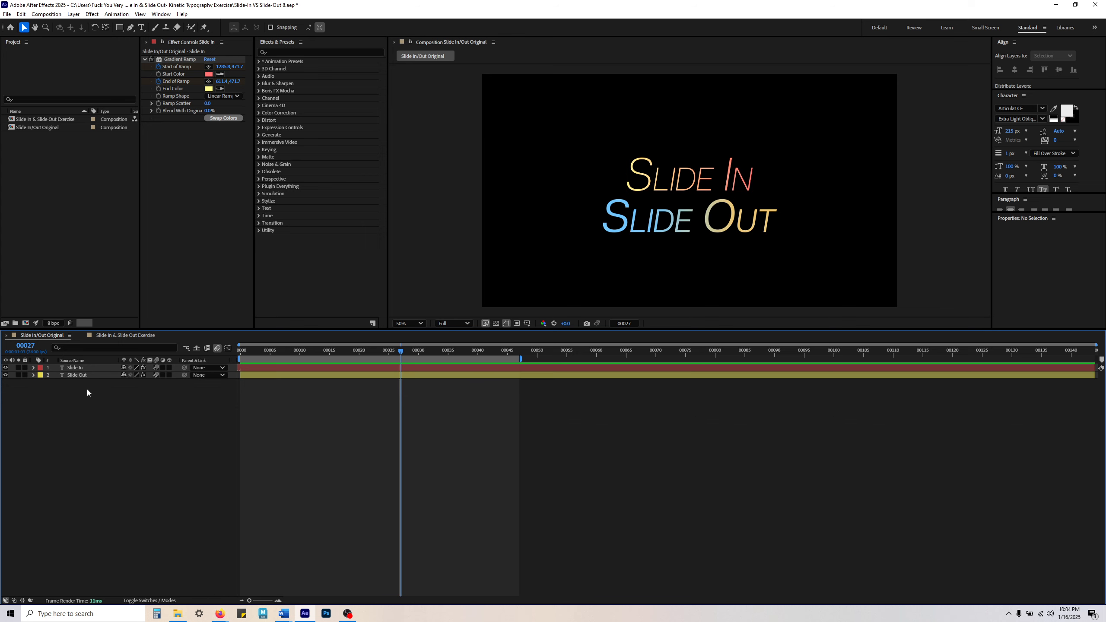
# Step: Select the original Slide Out layer and preview its animation from frame 0
pyautogui.click(86, 375)
pyautogui.click(86, 375)
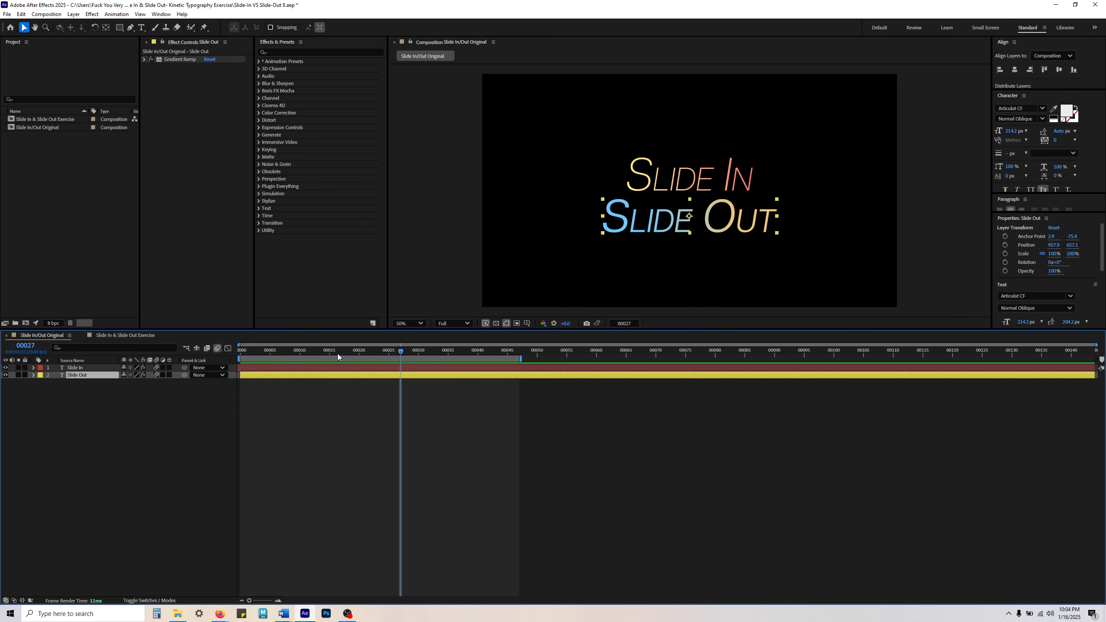
pyautogui.moveTo(335, 351); pyautogui.dragTo(240, 351)
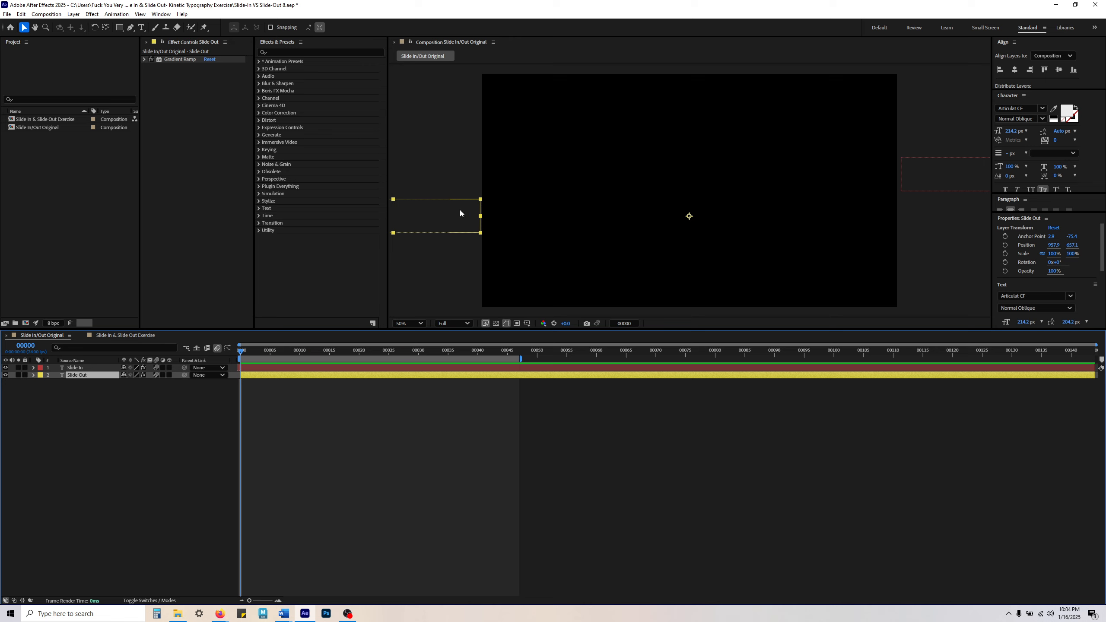
pyautogui.press('space')
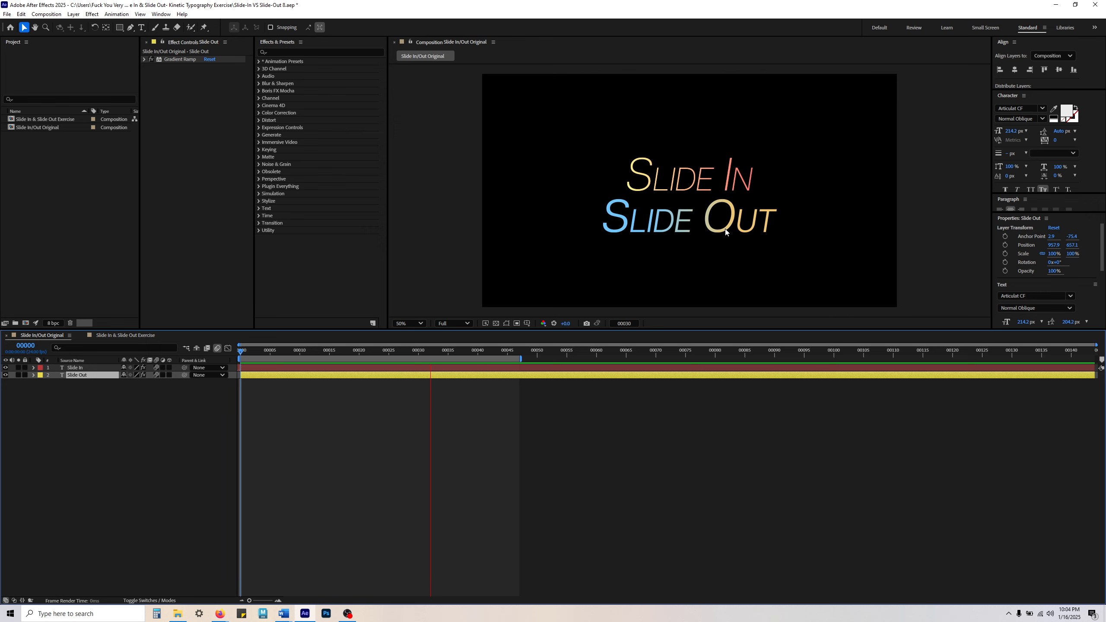
pyautogui.press('space')
pyautogui.click(158, 442)
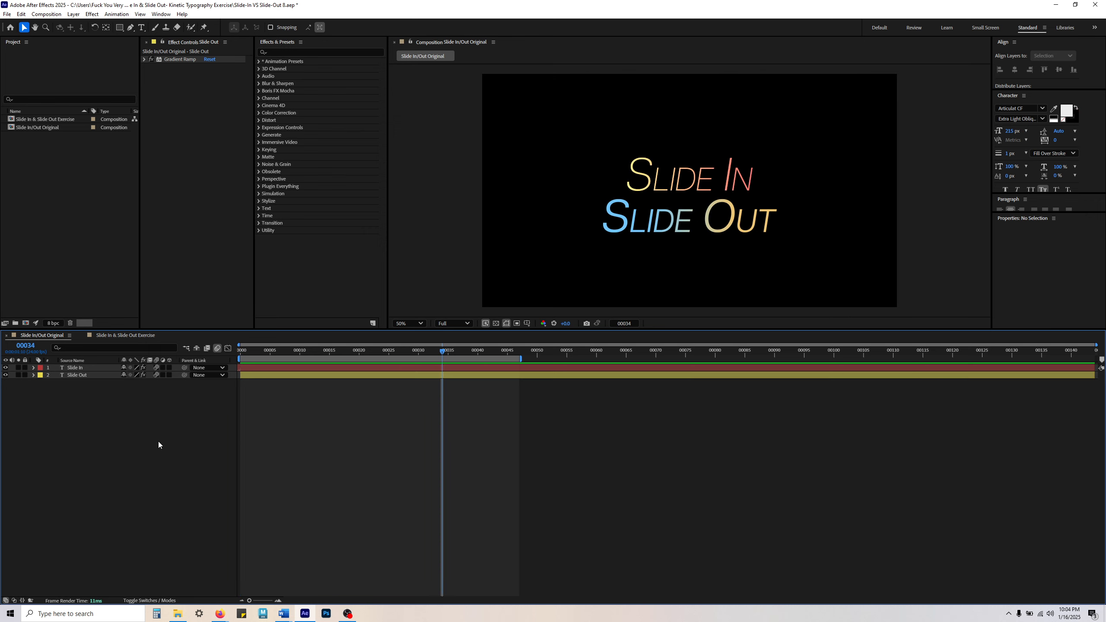
# Step: Return to the Slide In & Slide Out Exercise composition and preview its slide-in from frame 0
pyautogui.click(133, 334)
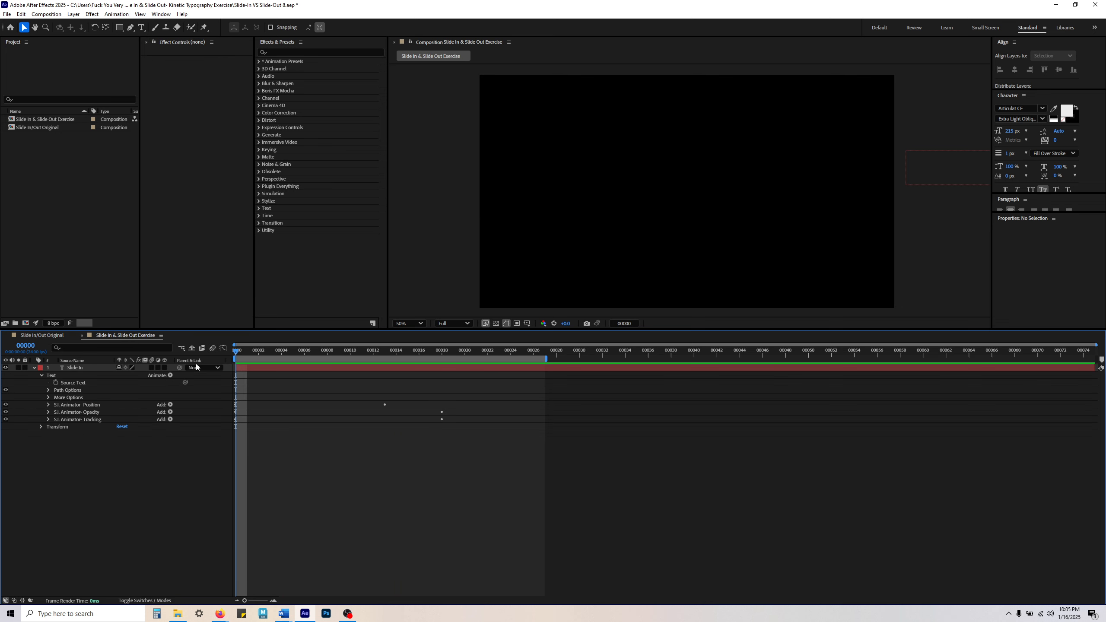
pyautogui.press('space')
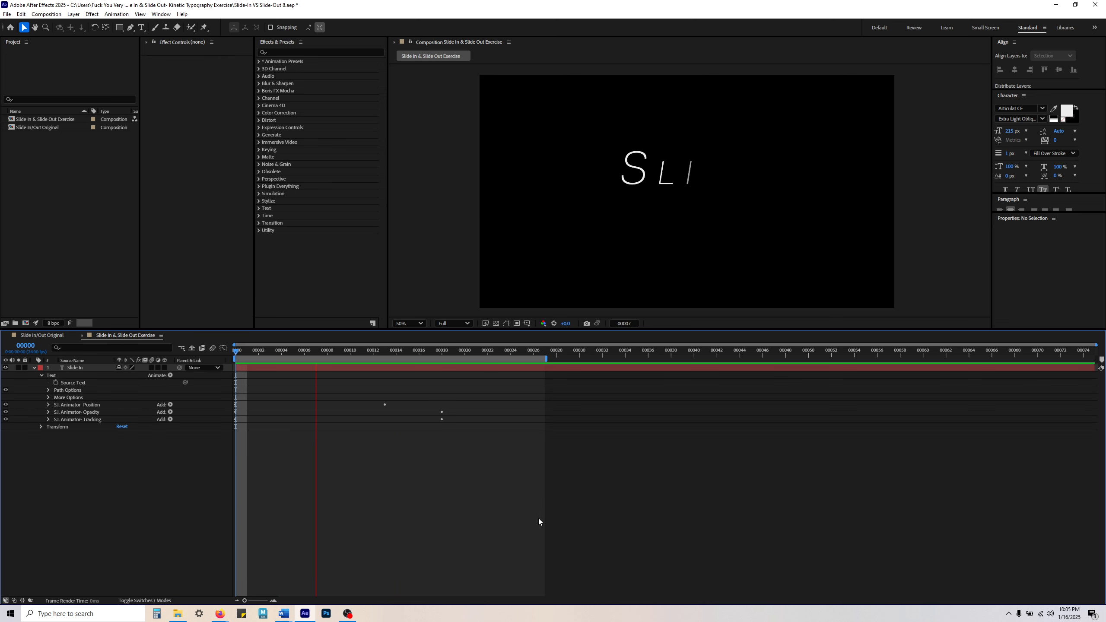